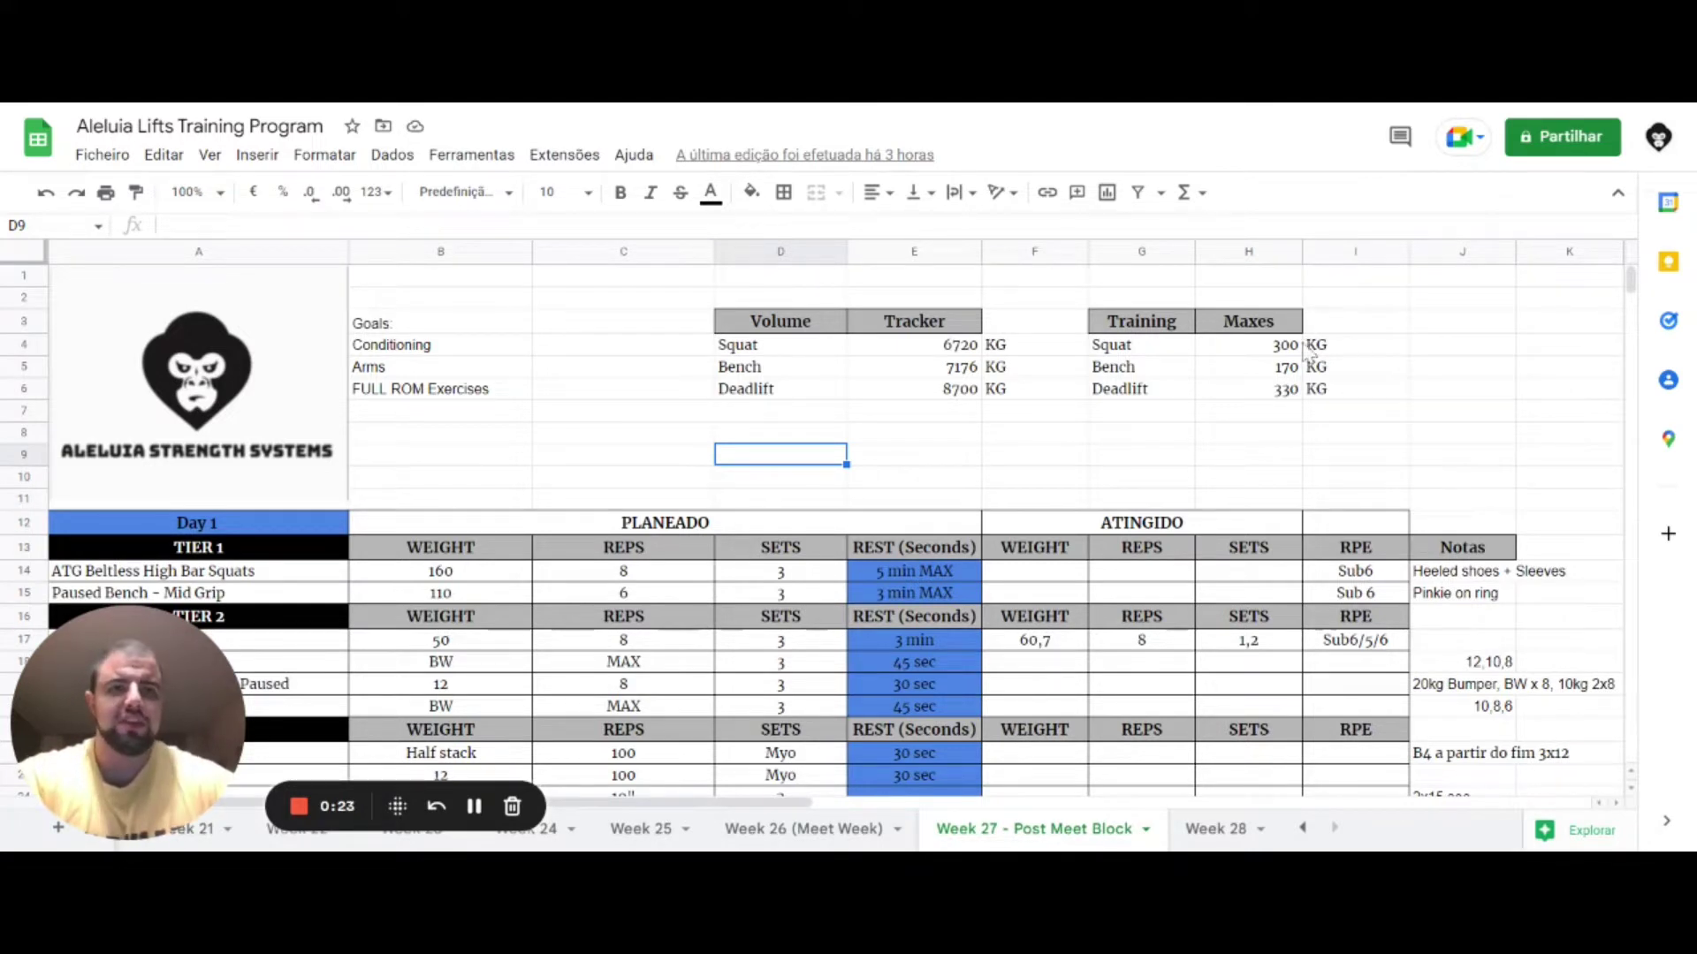
# Review the squat training max and the Conditioning, Arms and FULL ROM Exercises goals in the Week 27 sheet's header area
pyautogui.click(1274, 352)
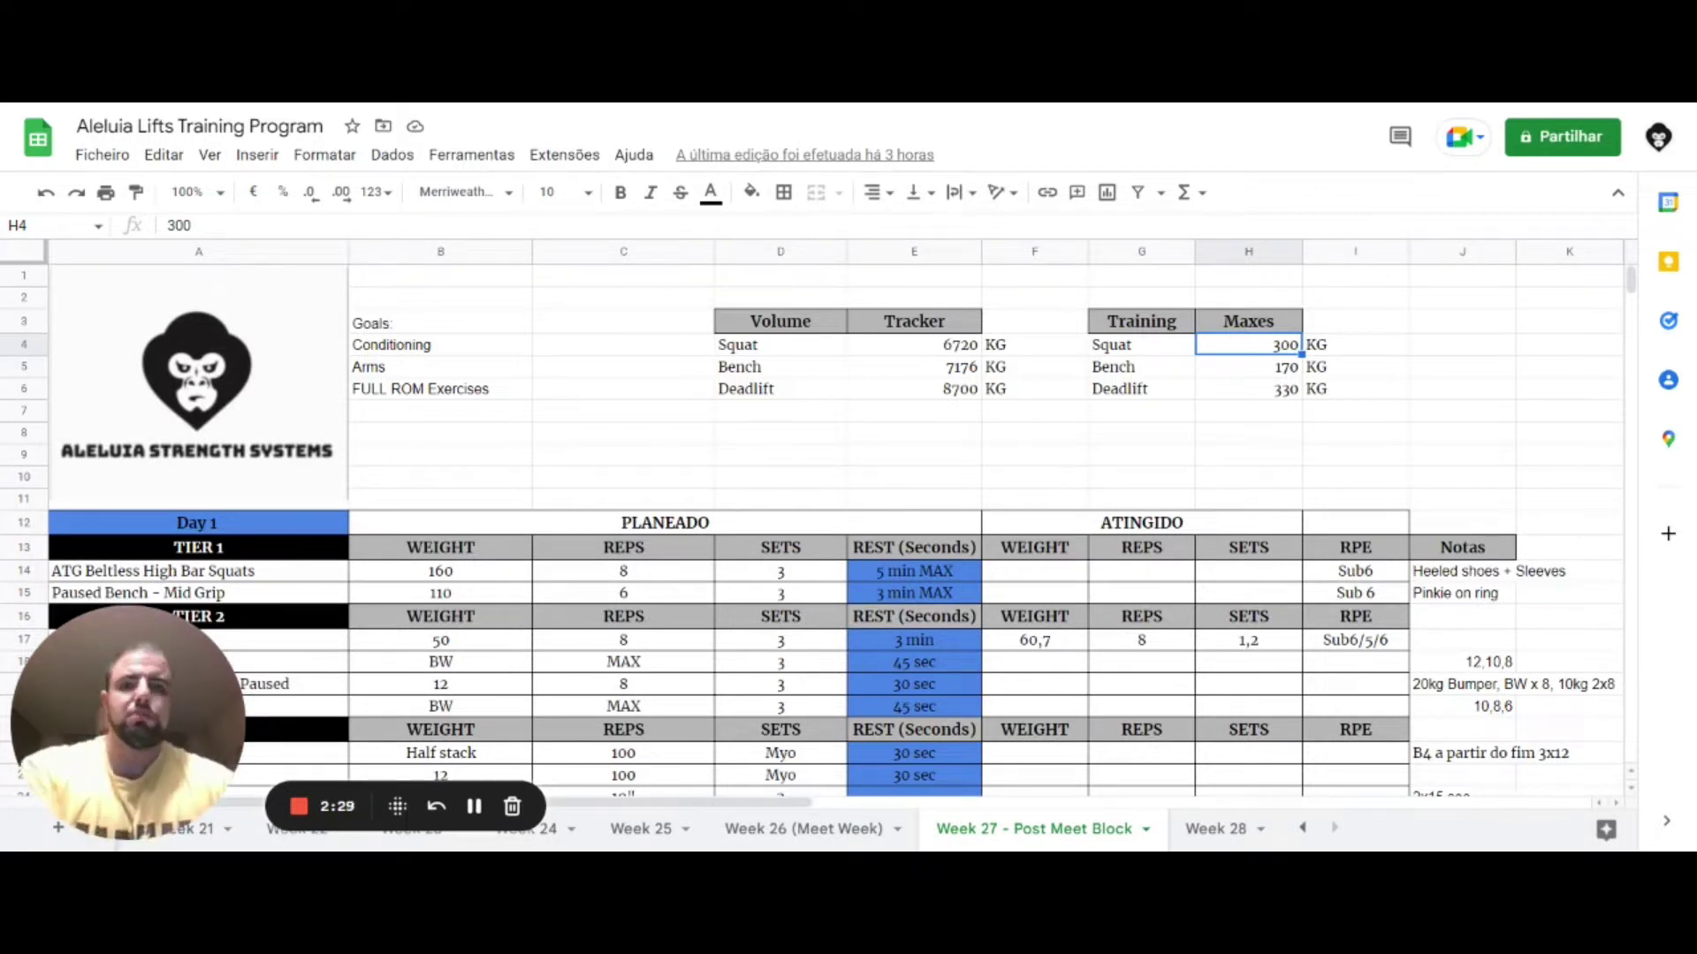
pyautogui.click(1392, 325)
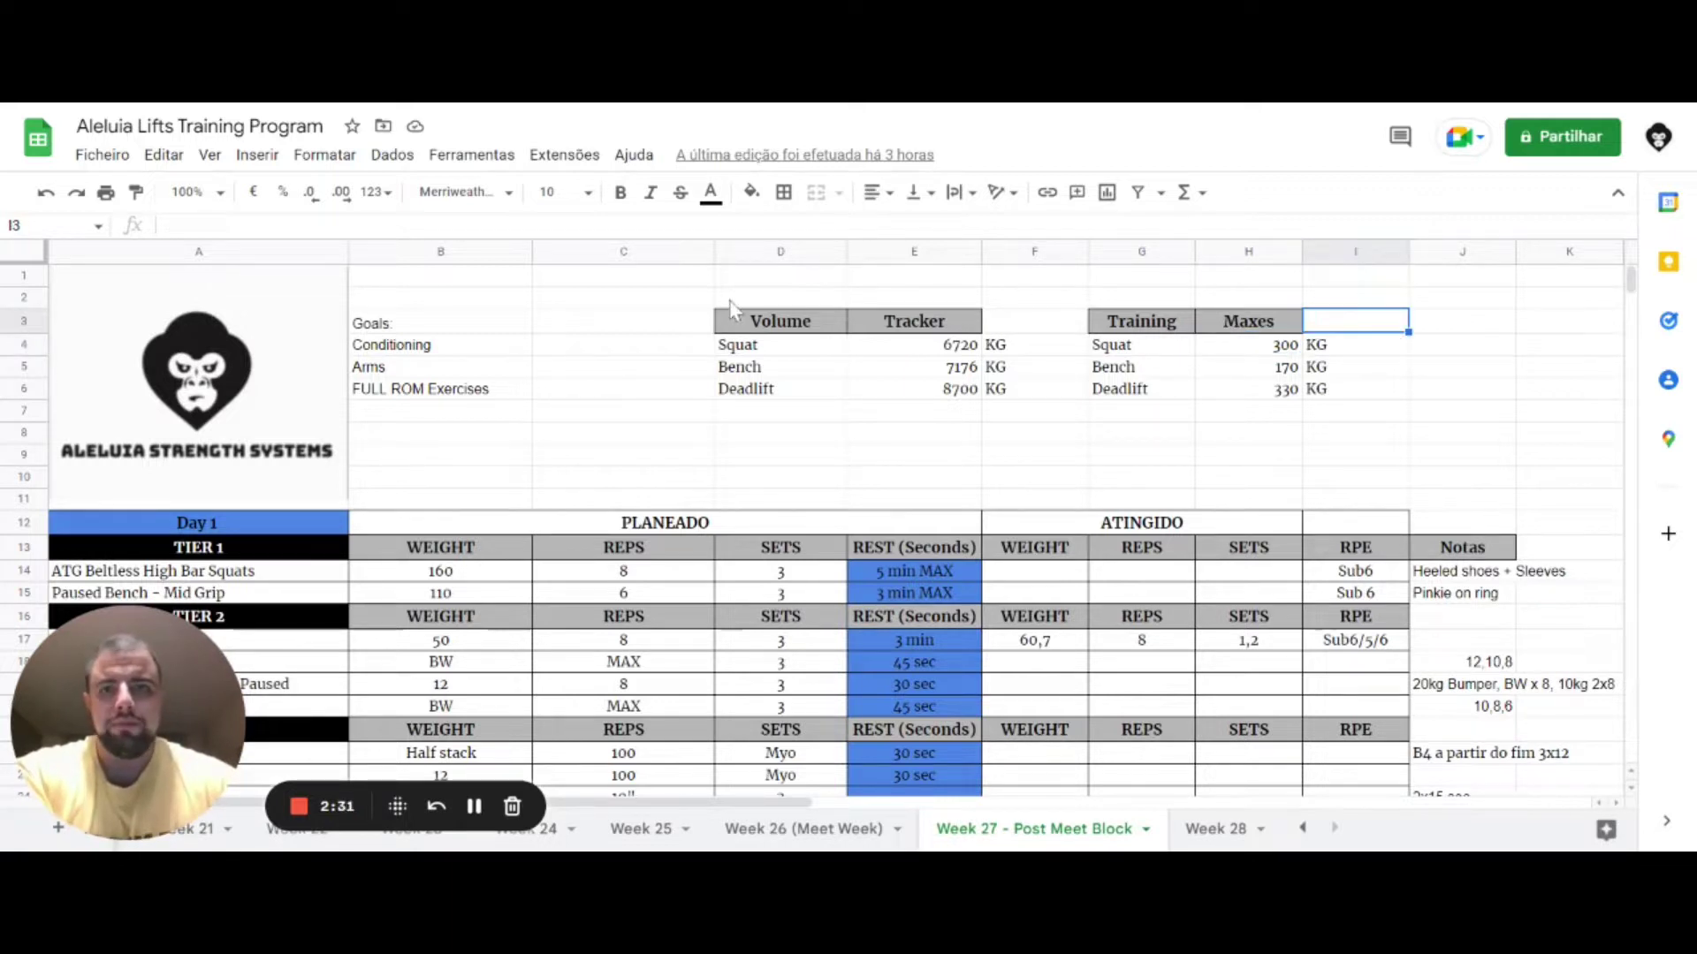
pyautogui.click(466, 330)
pyautogui.click(490, 367)
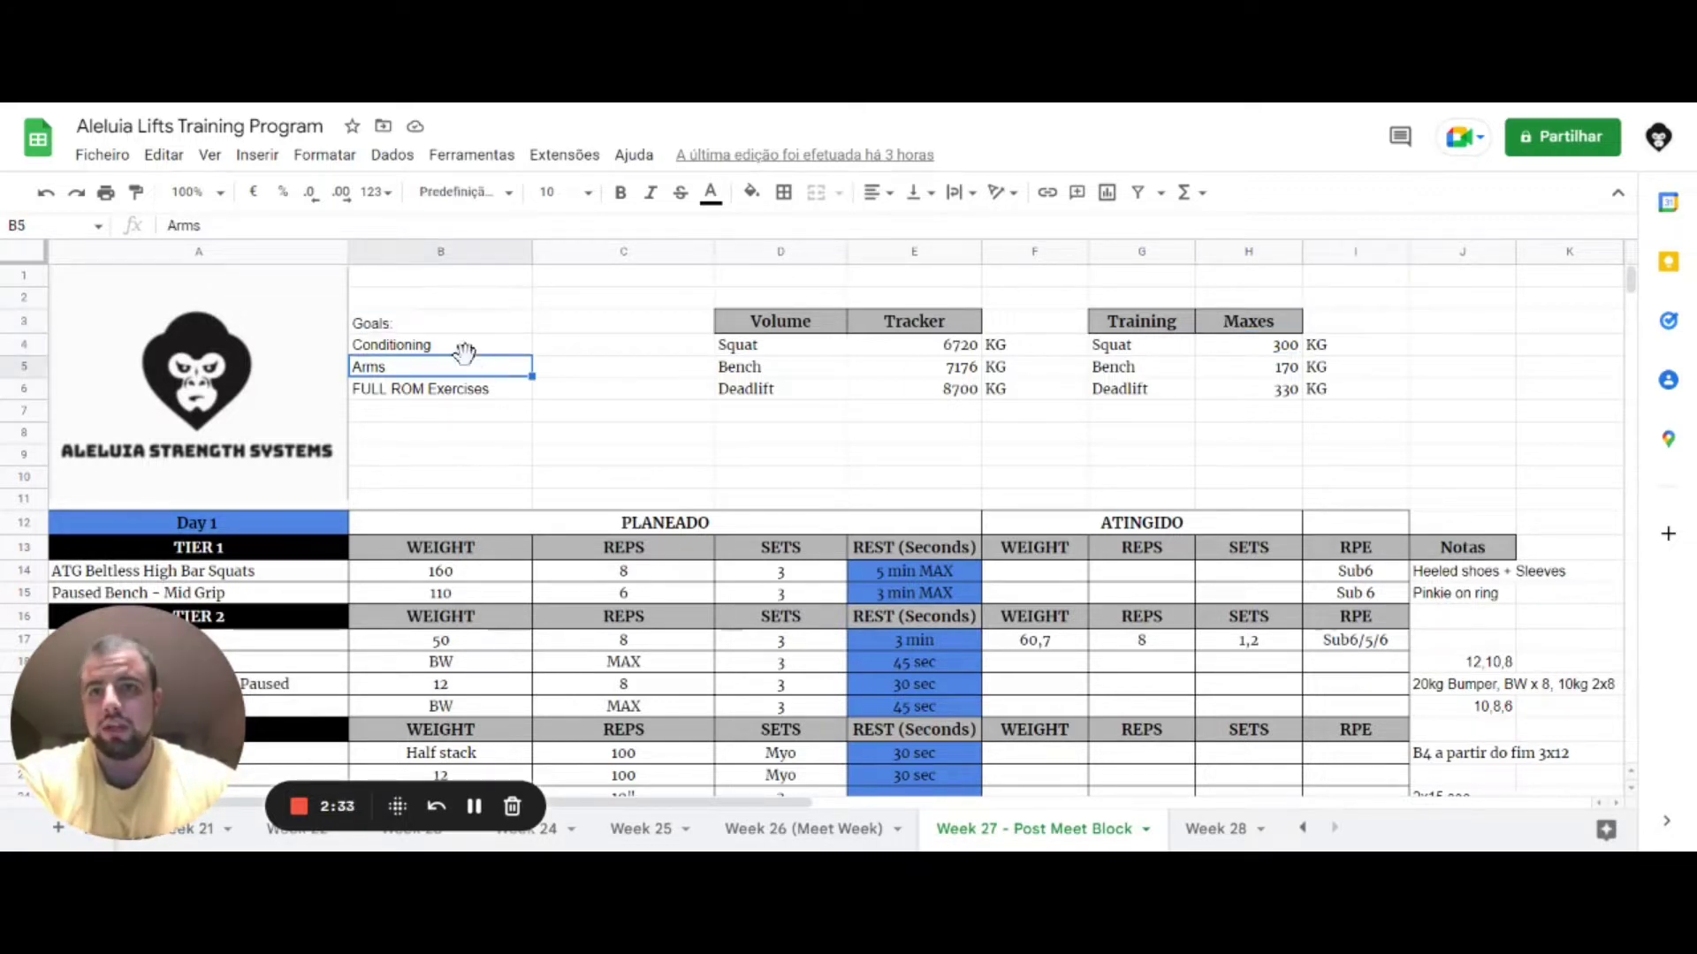
pyautogui.click(451, 347)
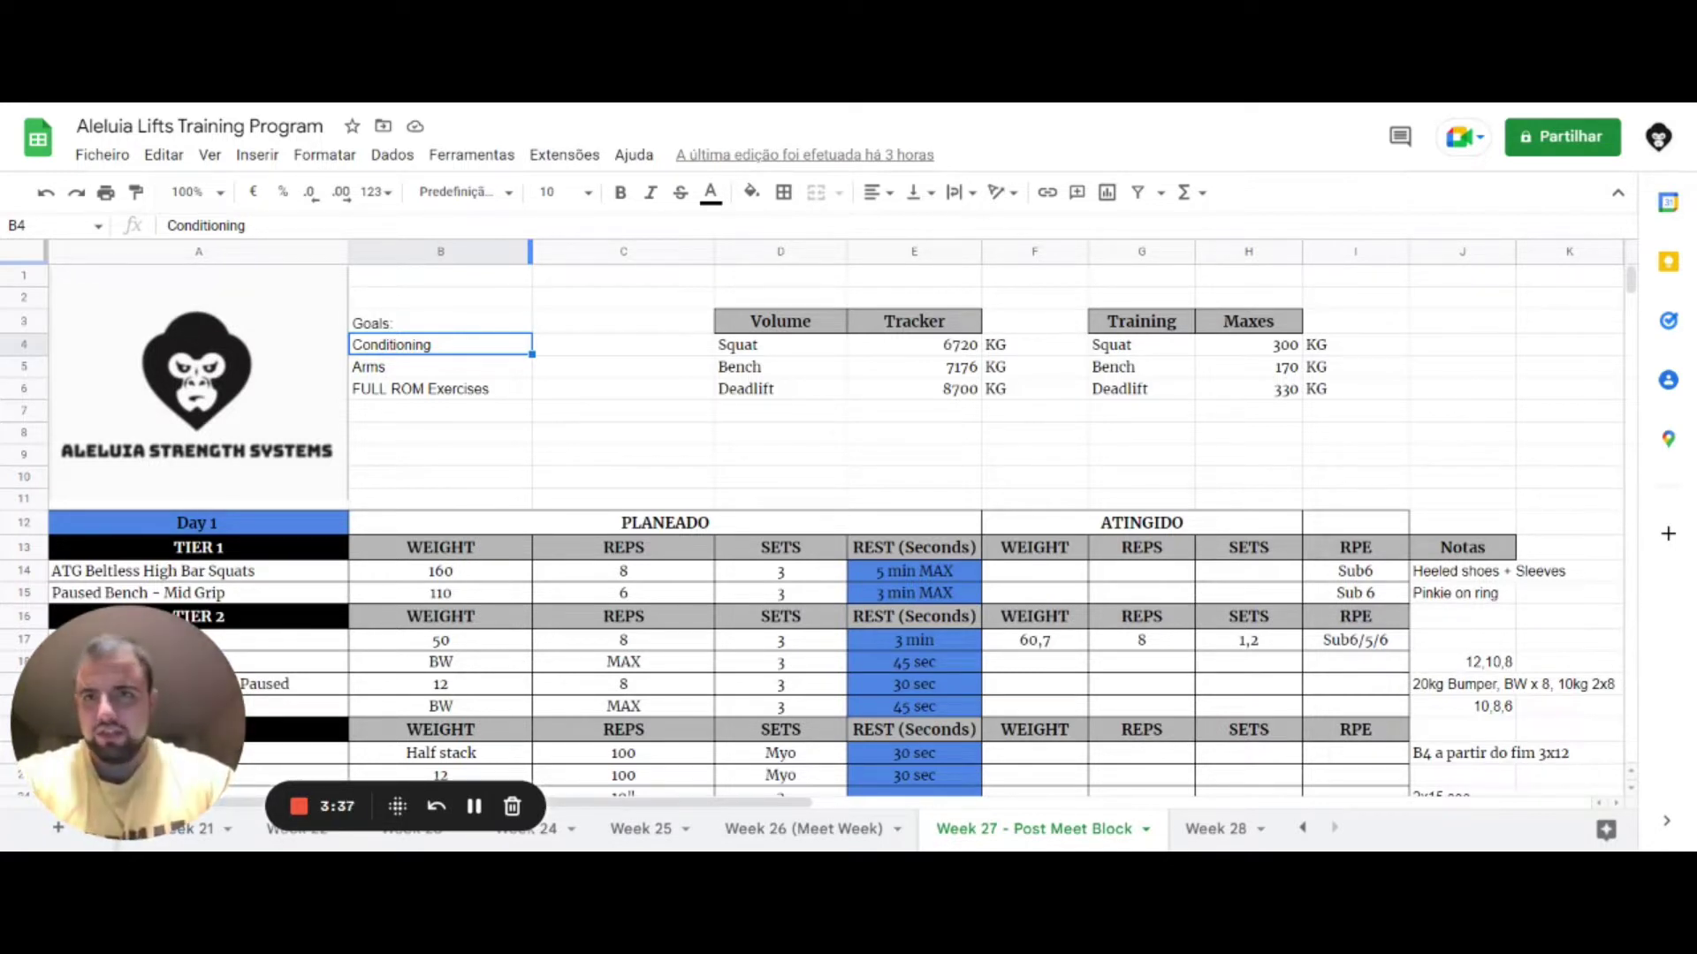
pyautogui.click(504, 279)
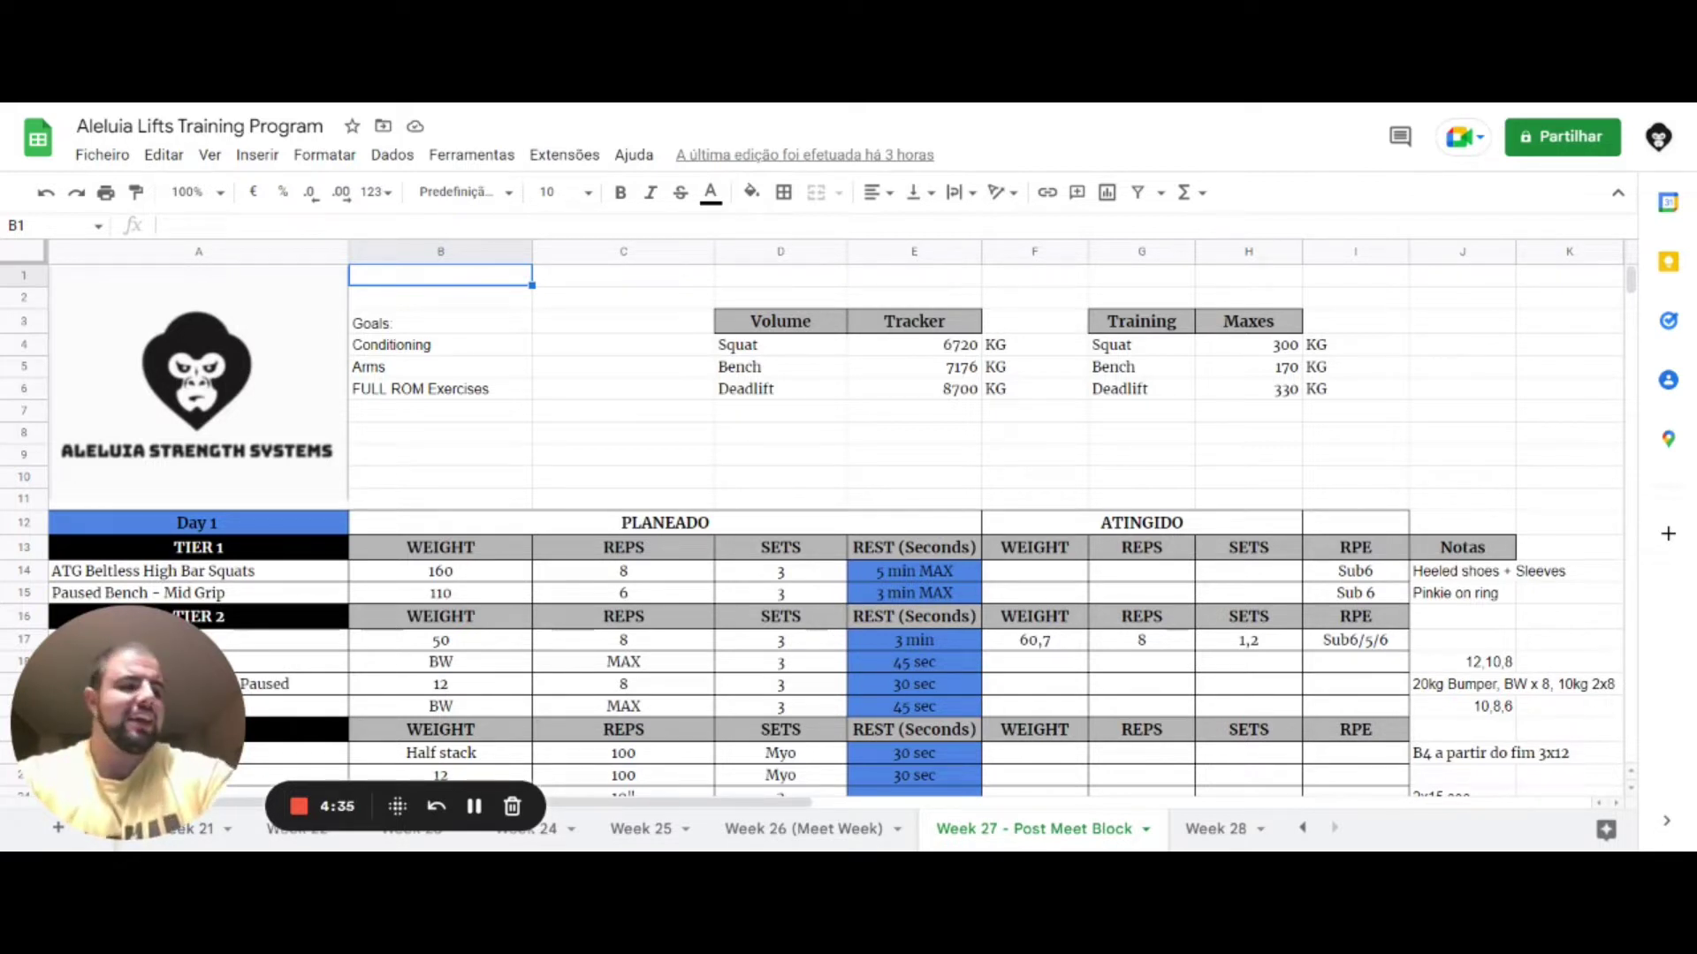
pyautogui.click(449, 347)
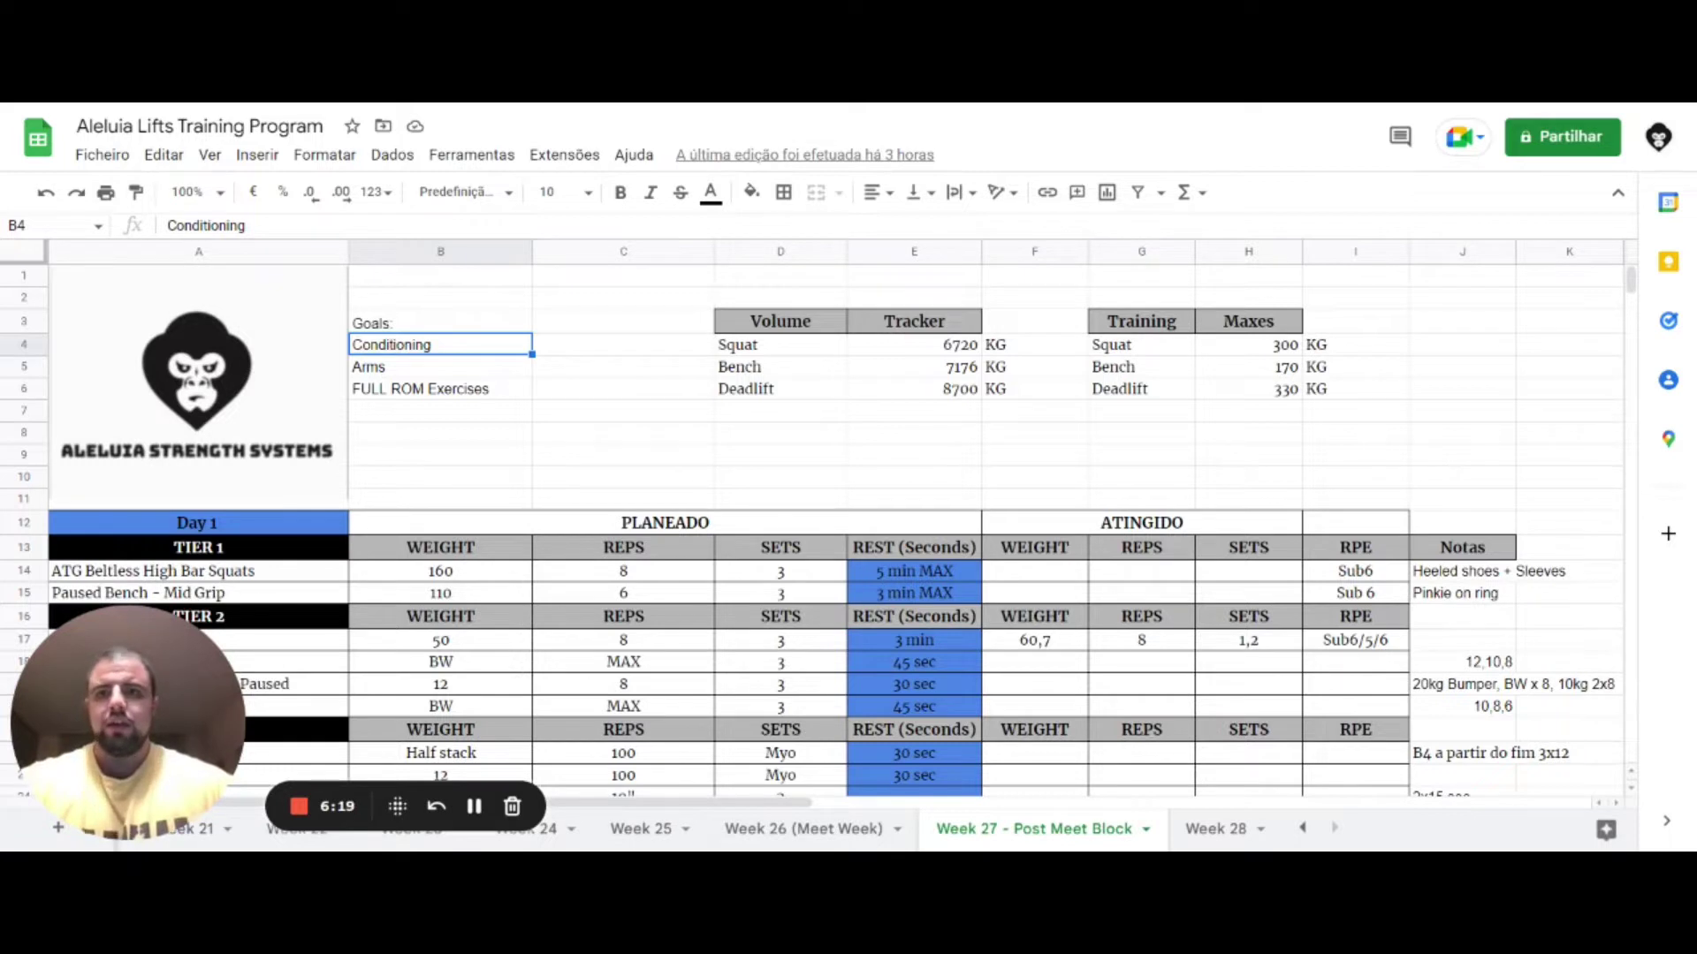
pyautogui.click(440, 389)
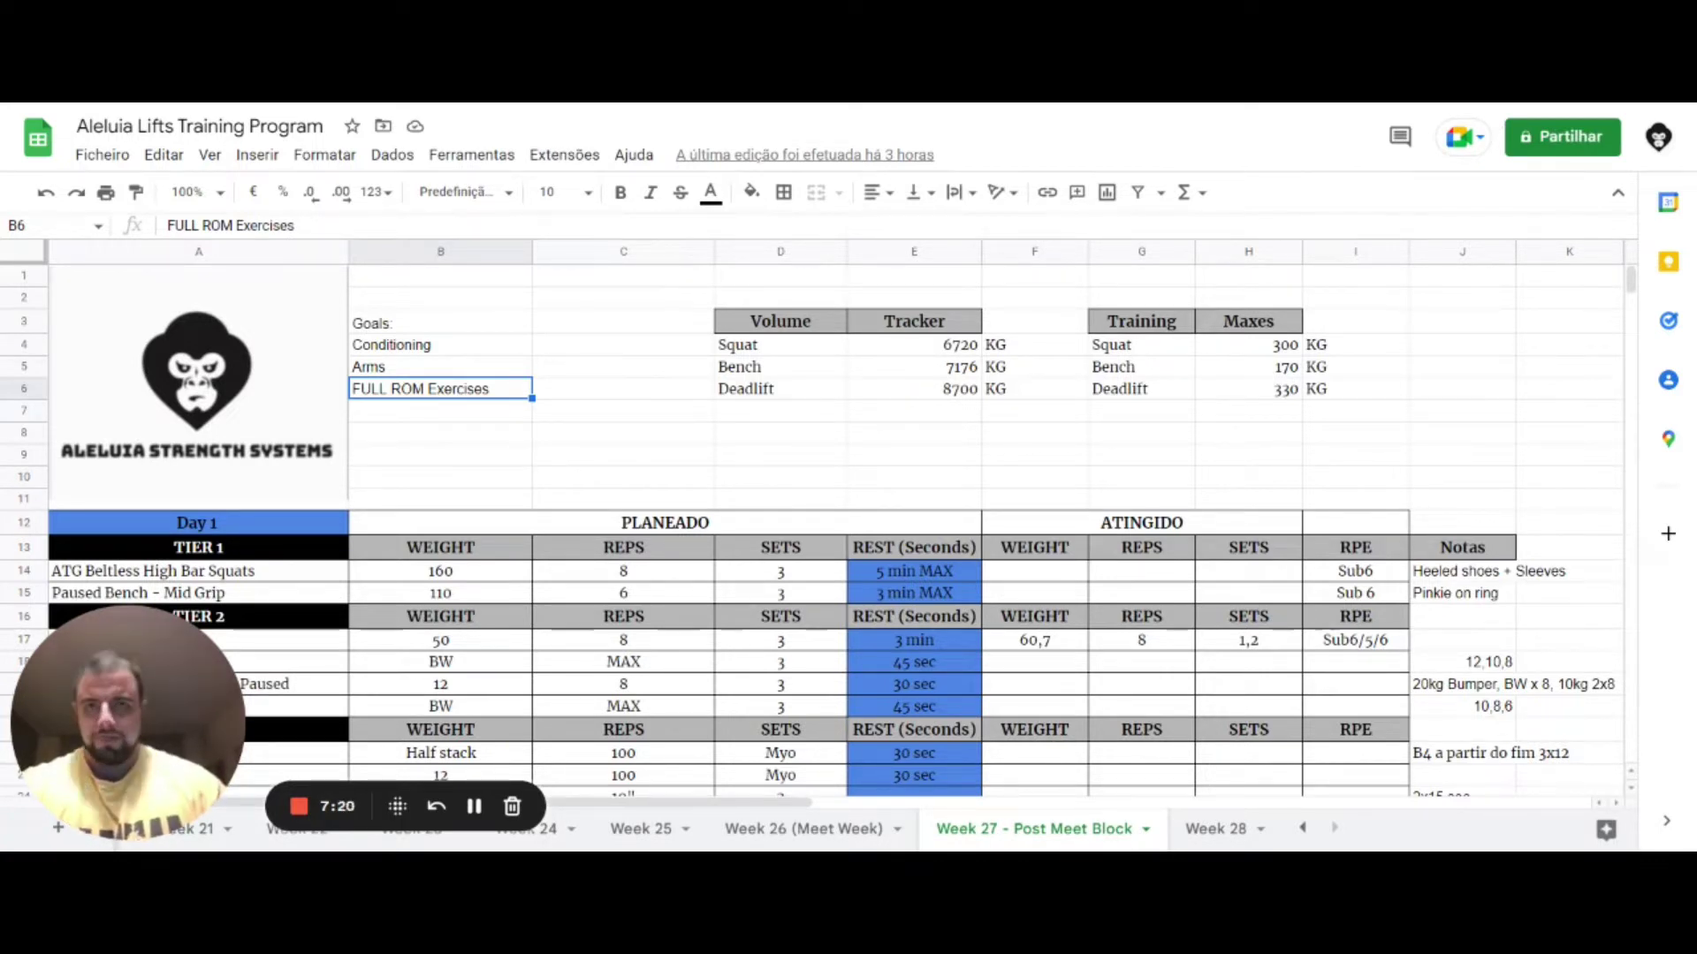
pyautogui.click(440, 366)
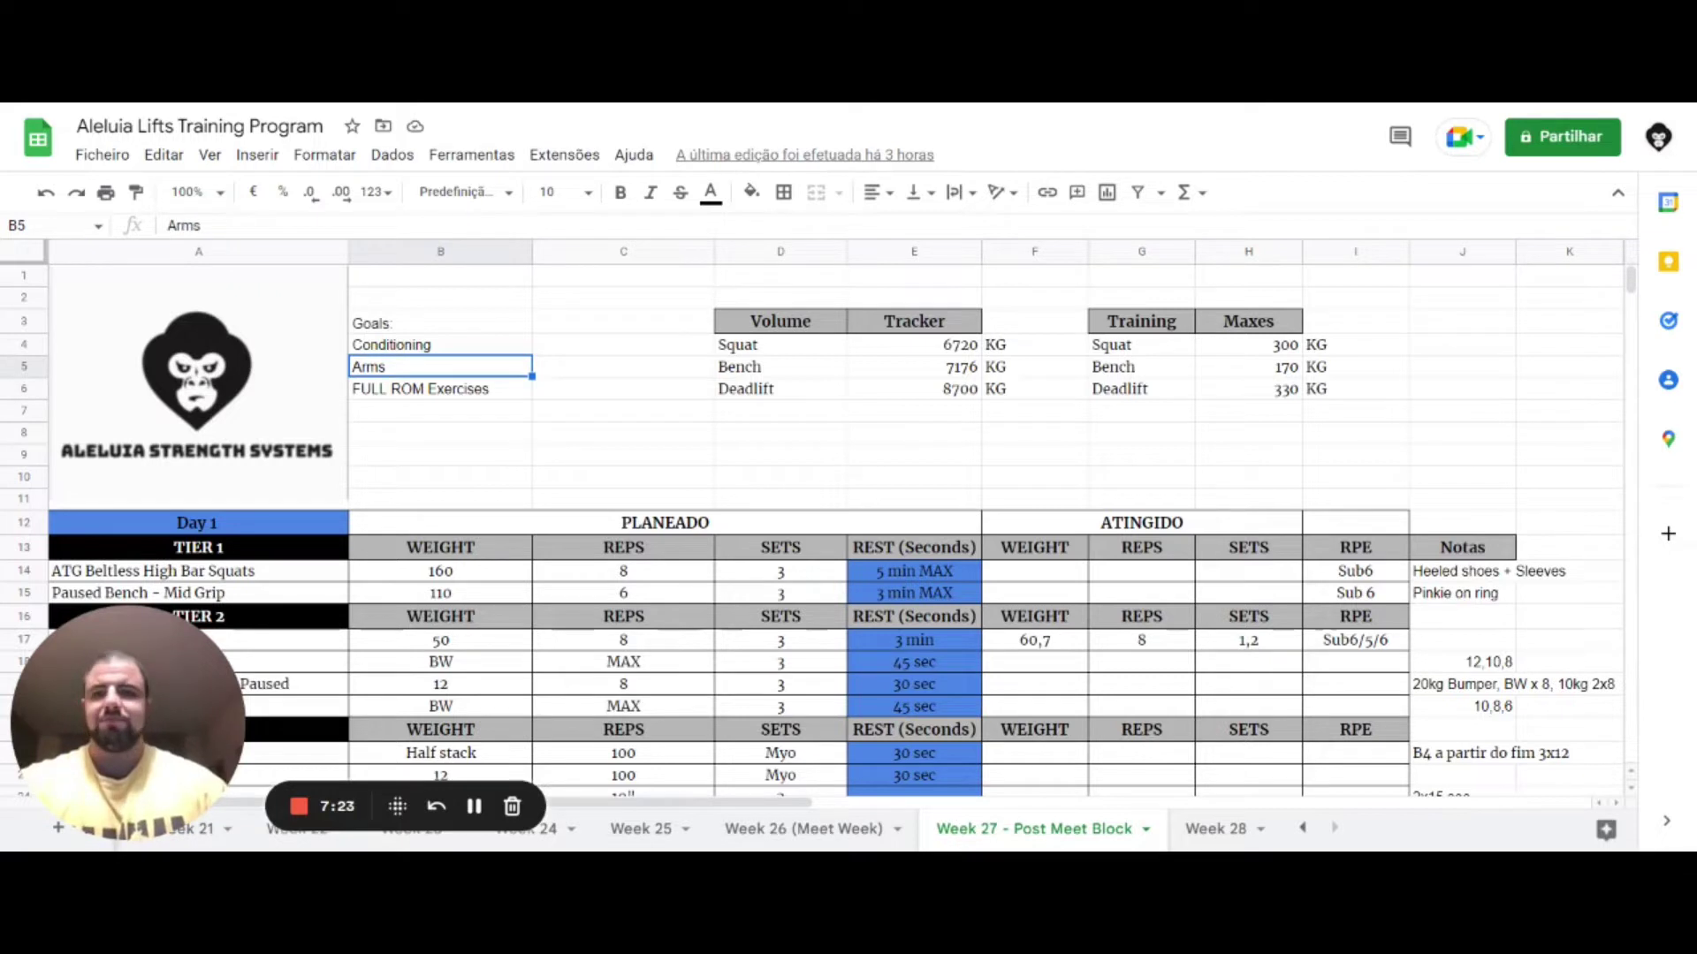
pyautogui.click(440, 389)
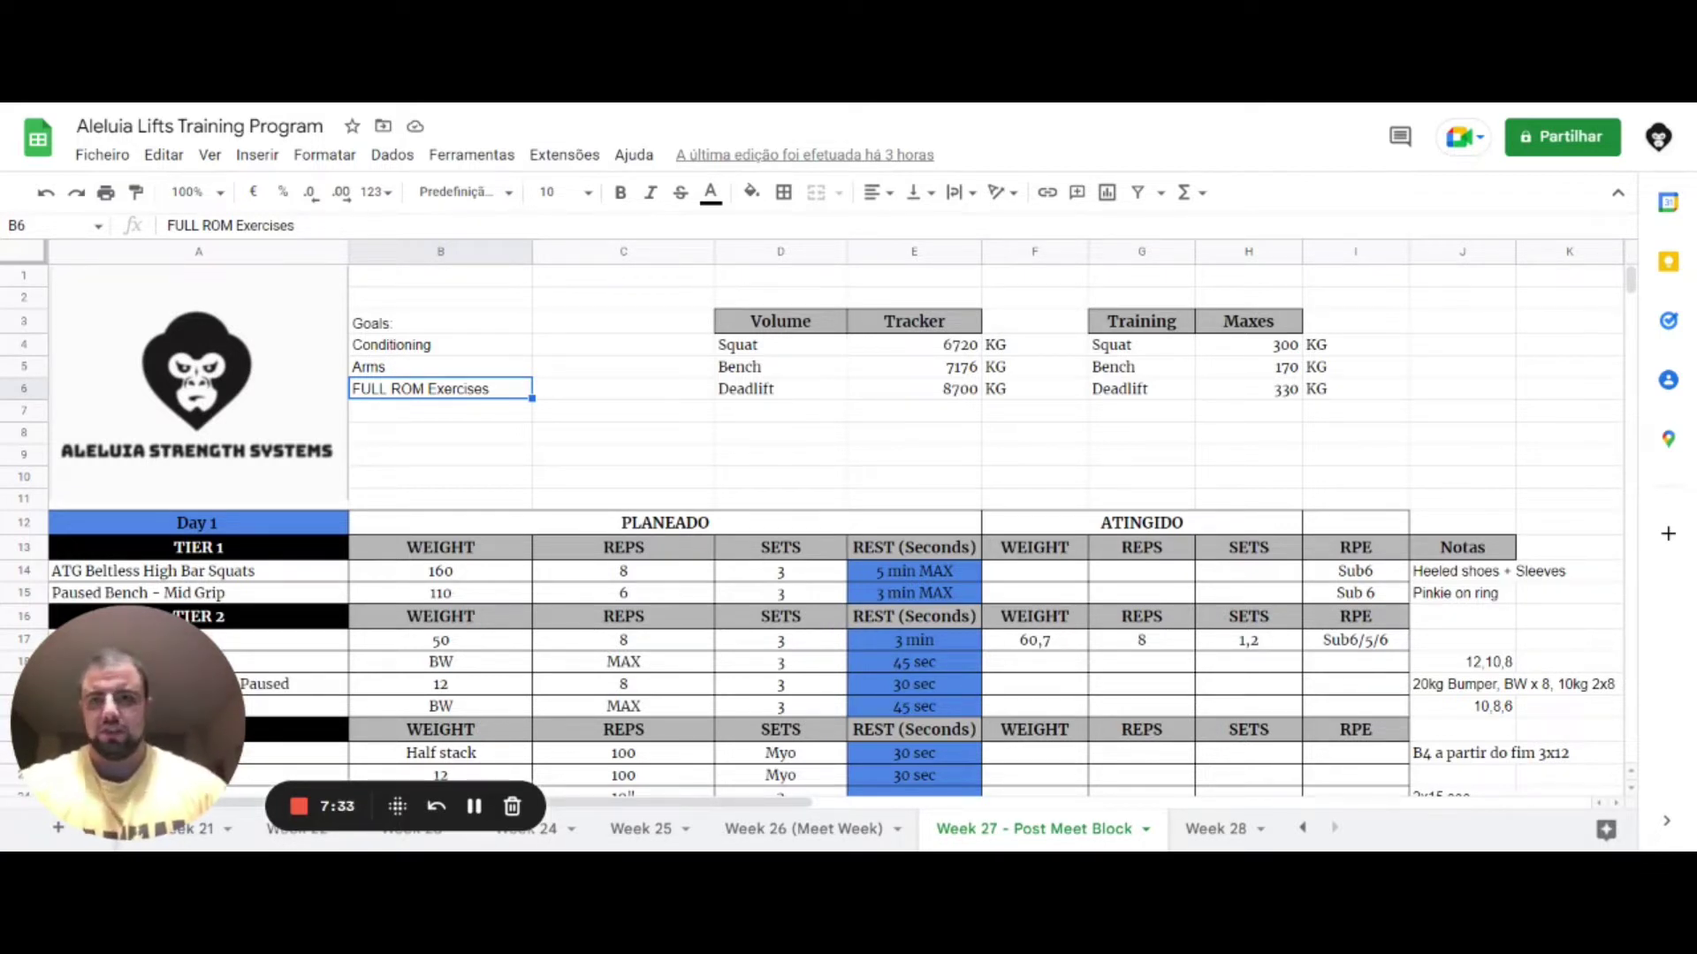
# Examine the planned weight formulas for ATG Beltless High Bar Squats and Paused Bench - Mid Grip in Day 1's Tier 1
pyautogui.press('Down')
pyautogui.press('Down')
pyautogui.press('Down')
pyautogui.press('Down')
pyautogui.press('Down')
pyautogui.press('Down')
pyautogui.press('Down')
pyautogui.press('Down')
pyautogui.press('Down')
pyautogui.press('Down')
pyautogui.press('Down')
pyautogui.press('Down')
pyautogui.press('Down')
pyautogui.press('Down')
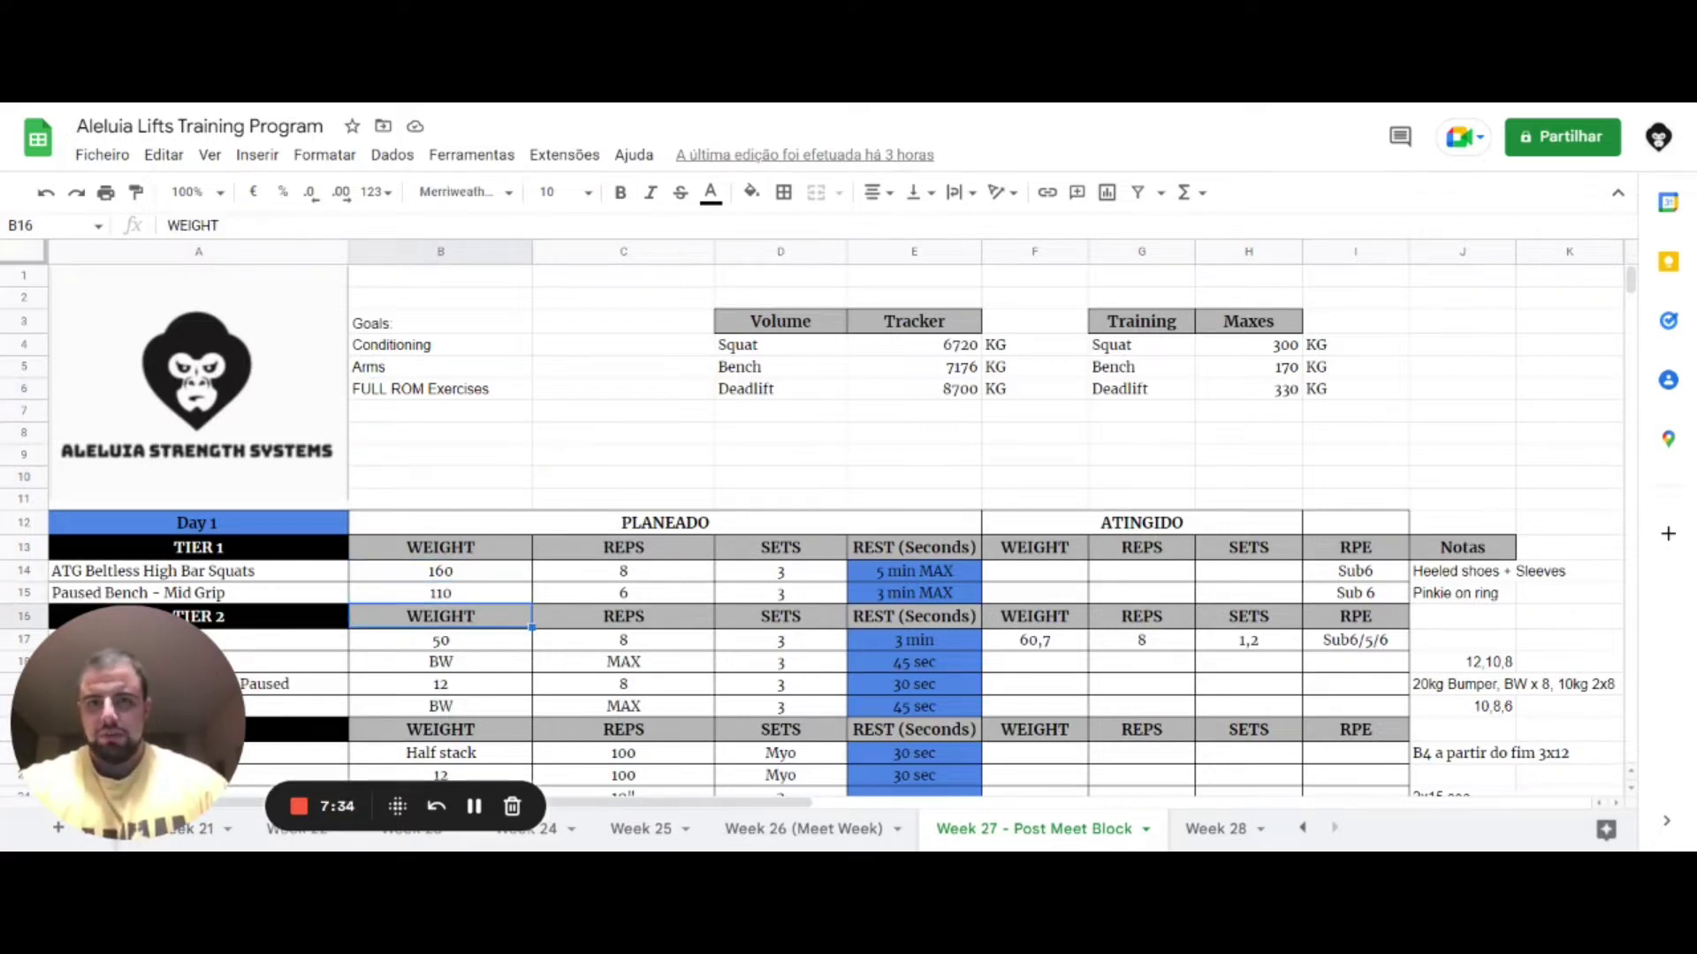
pyautogui.press('Down')
pyautogui.press('Down')
pyautogui.press('Down')
pyautogui.press('Down')
pyautogui.press('Down')
pyautogui.press('Down')
pyautogui.press('Down')
pyautogui.press('Down')
pyautogui.press('Down')
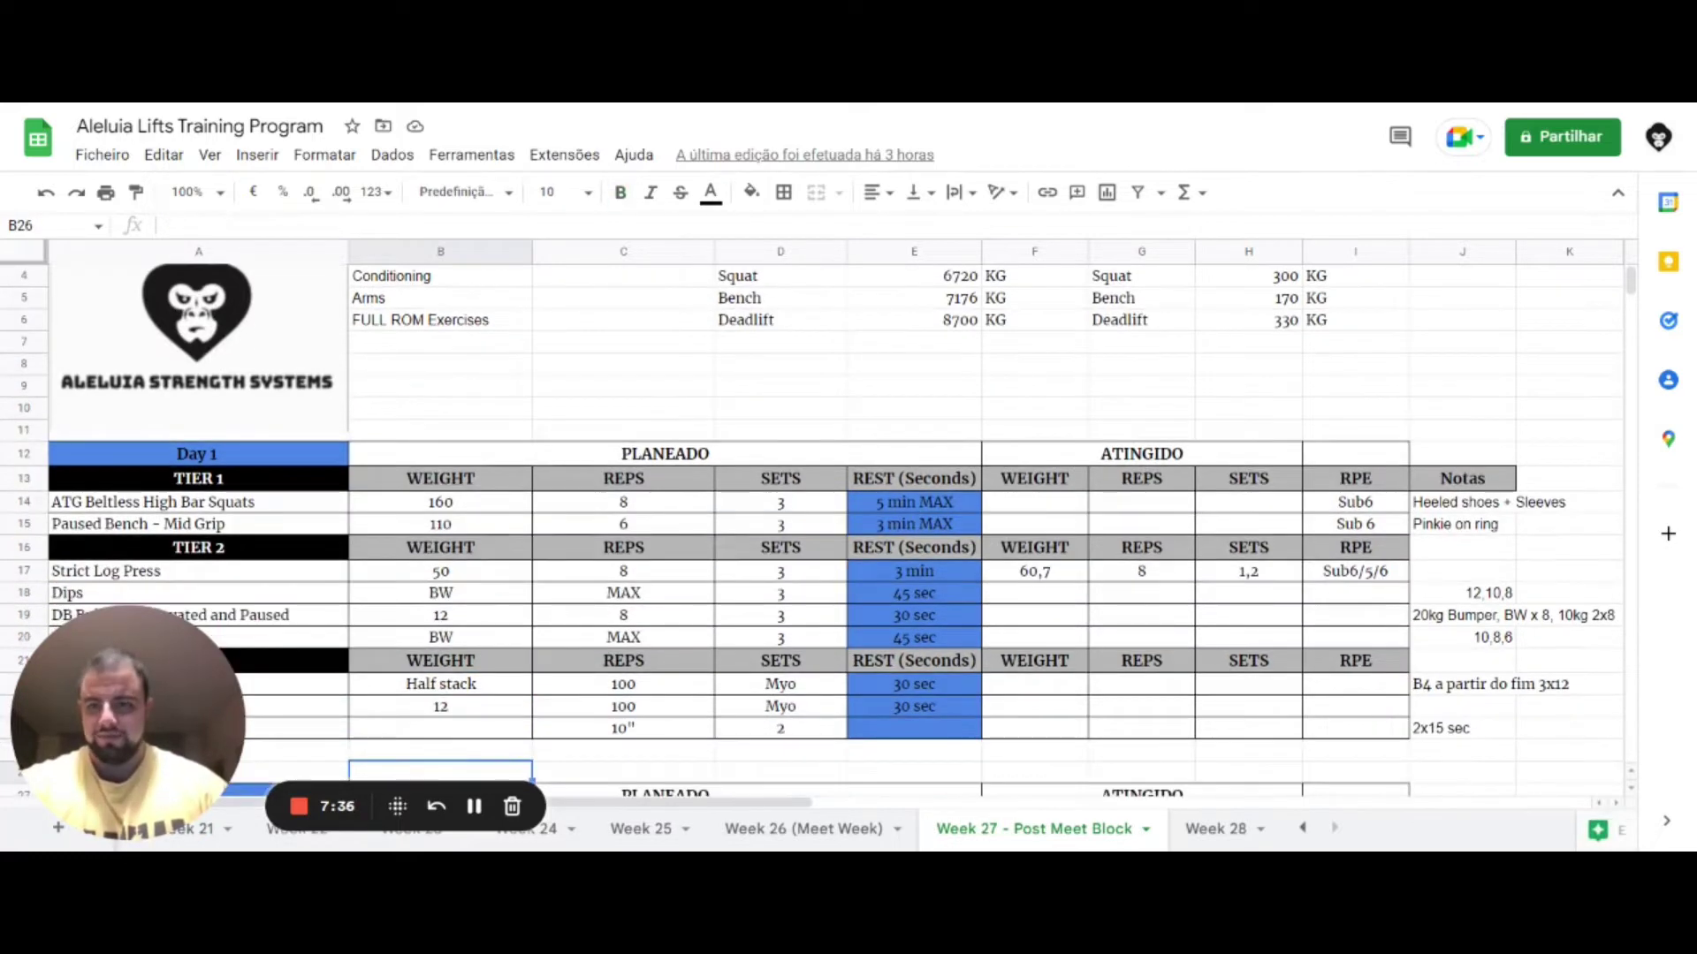
pyautogui.press('Down')
pyautogui.press('Down')
pyautogui.press('Down')
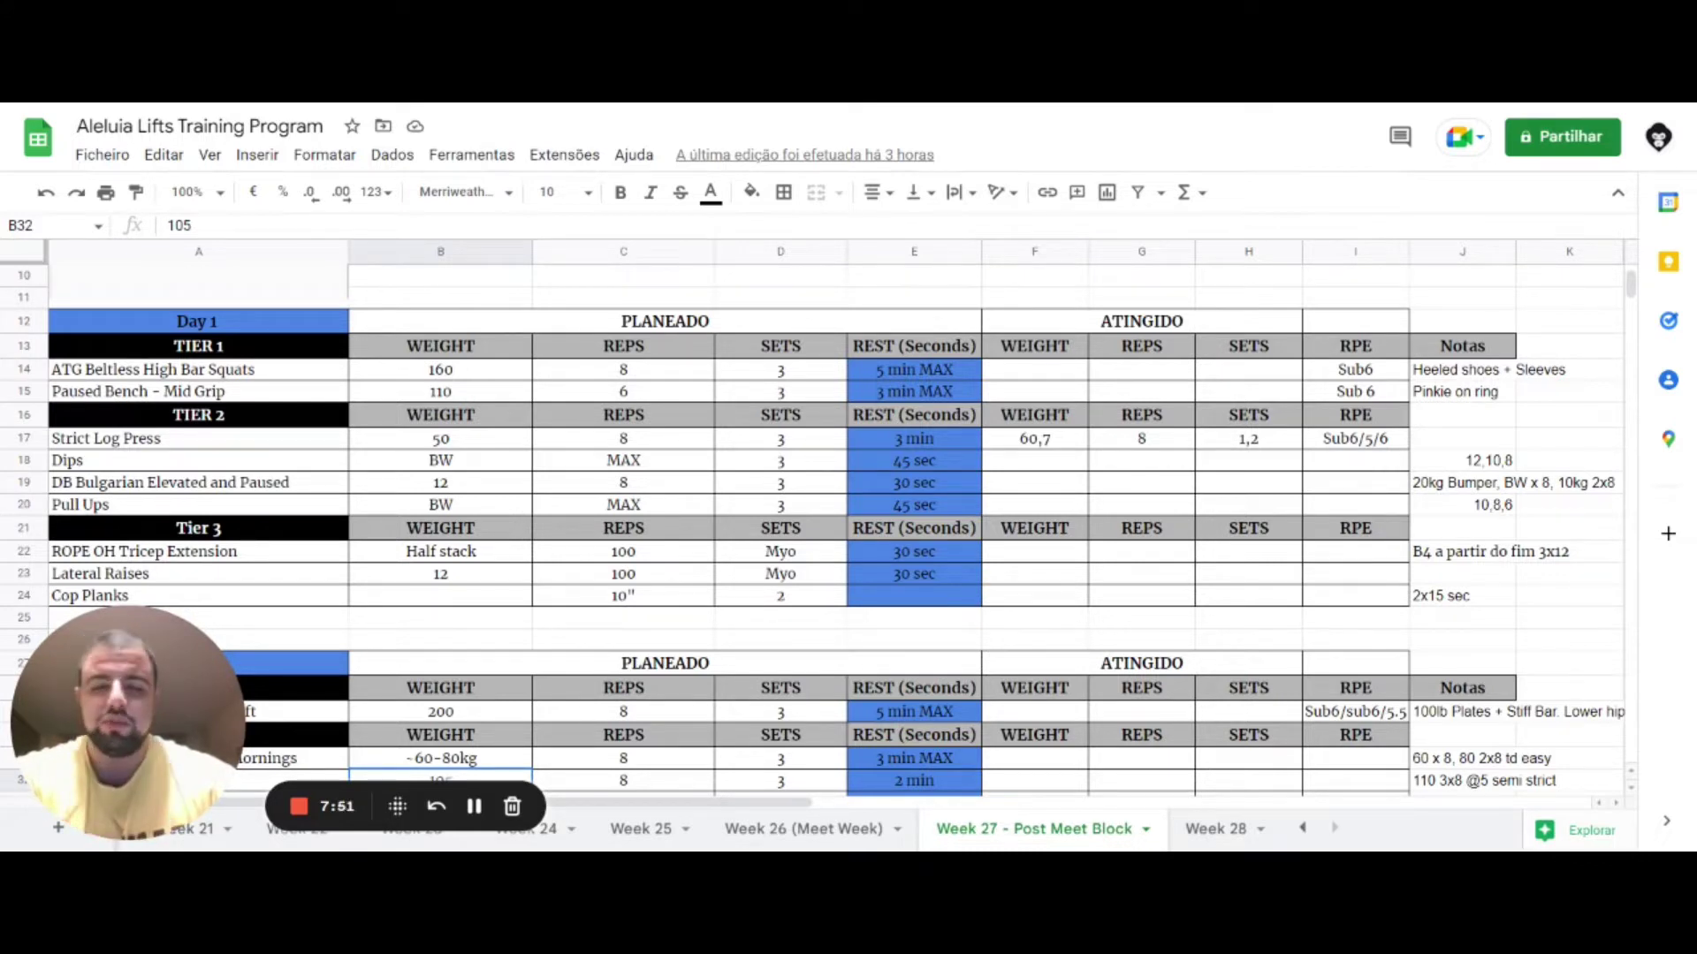
pyautogui.click(539, 351)
pyautogui.click(442, 393)
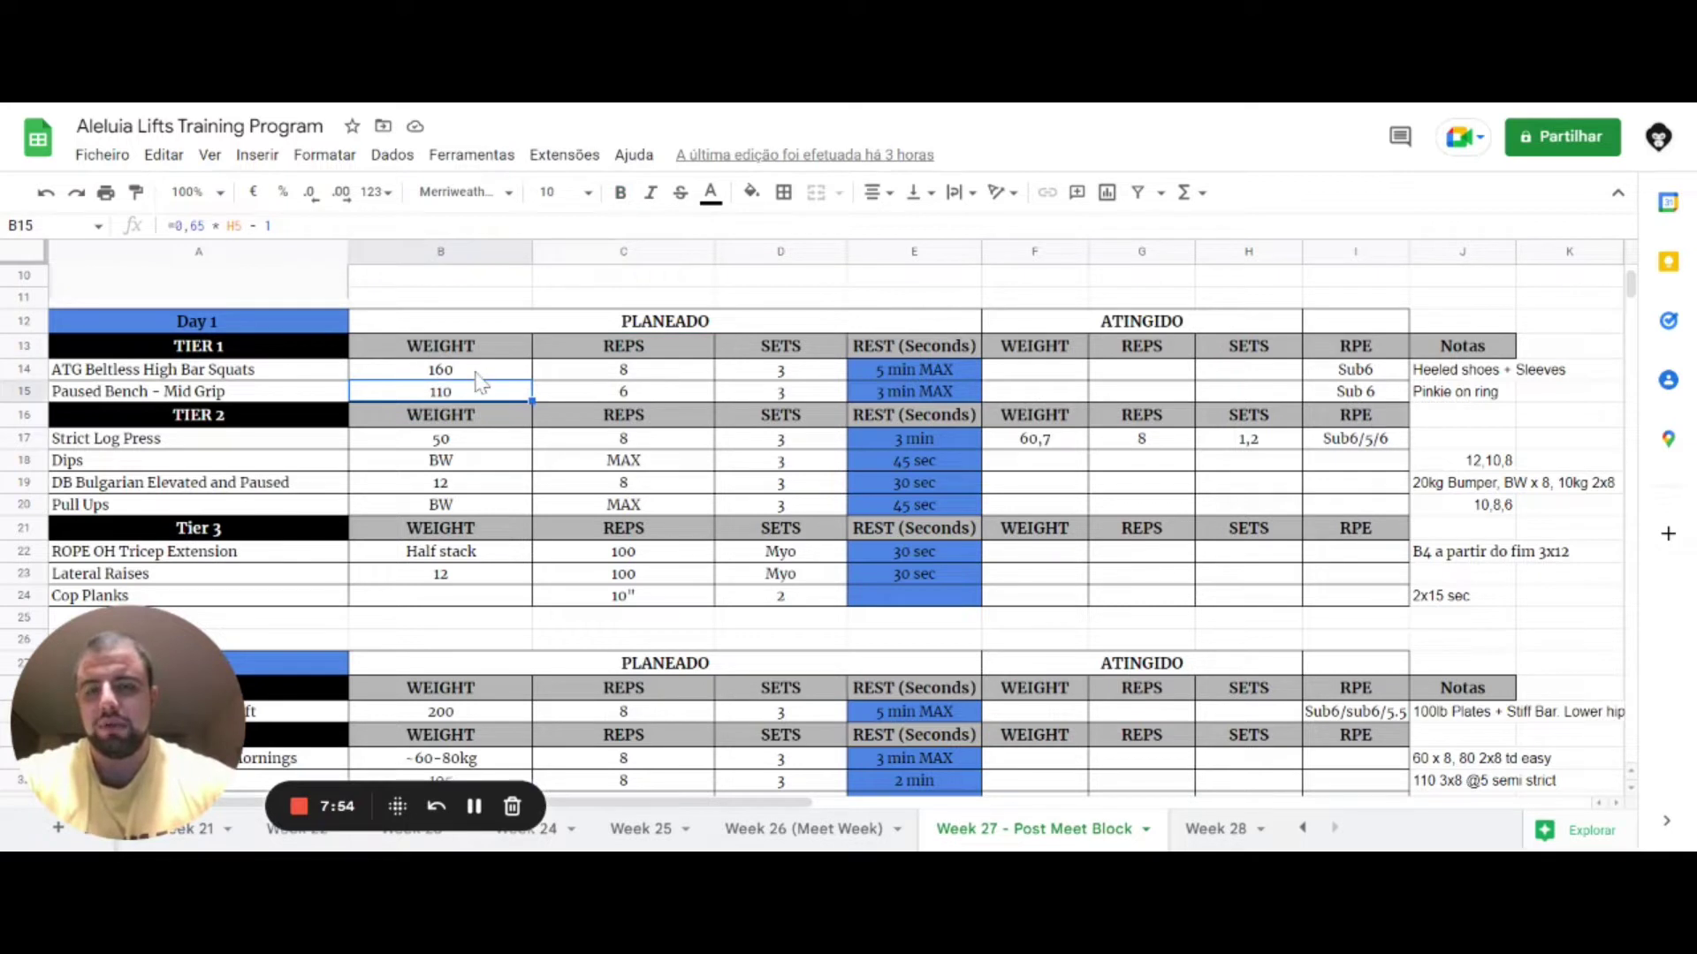
pyautogui.click(477, 373)
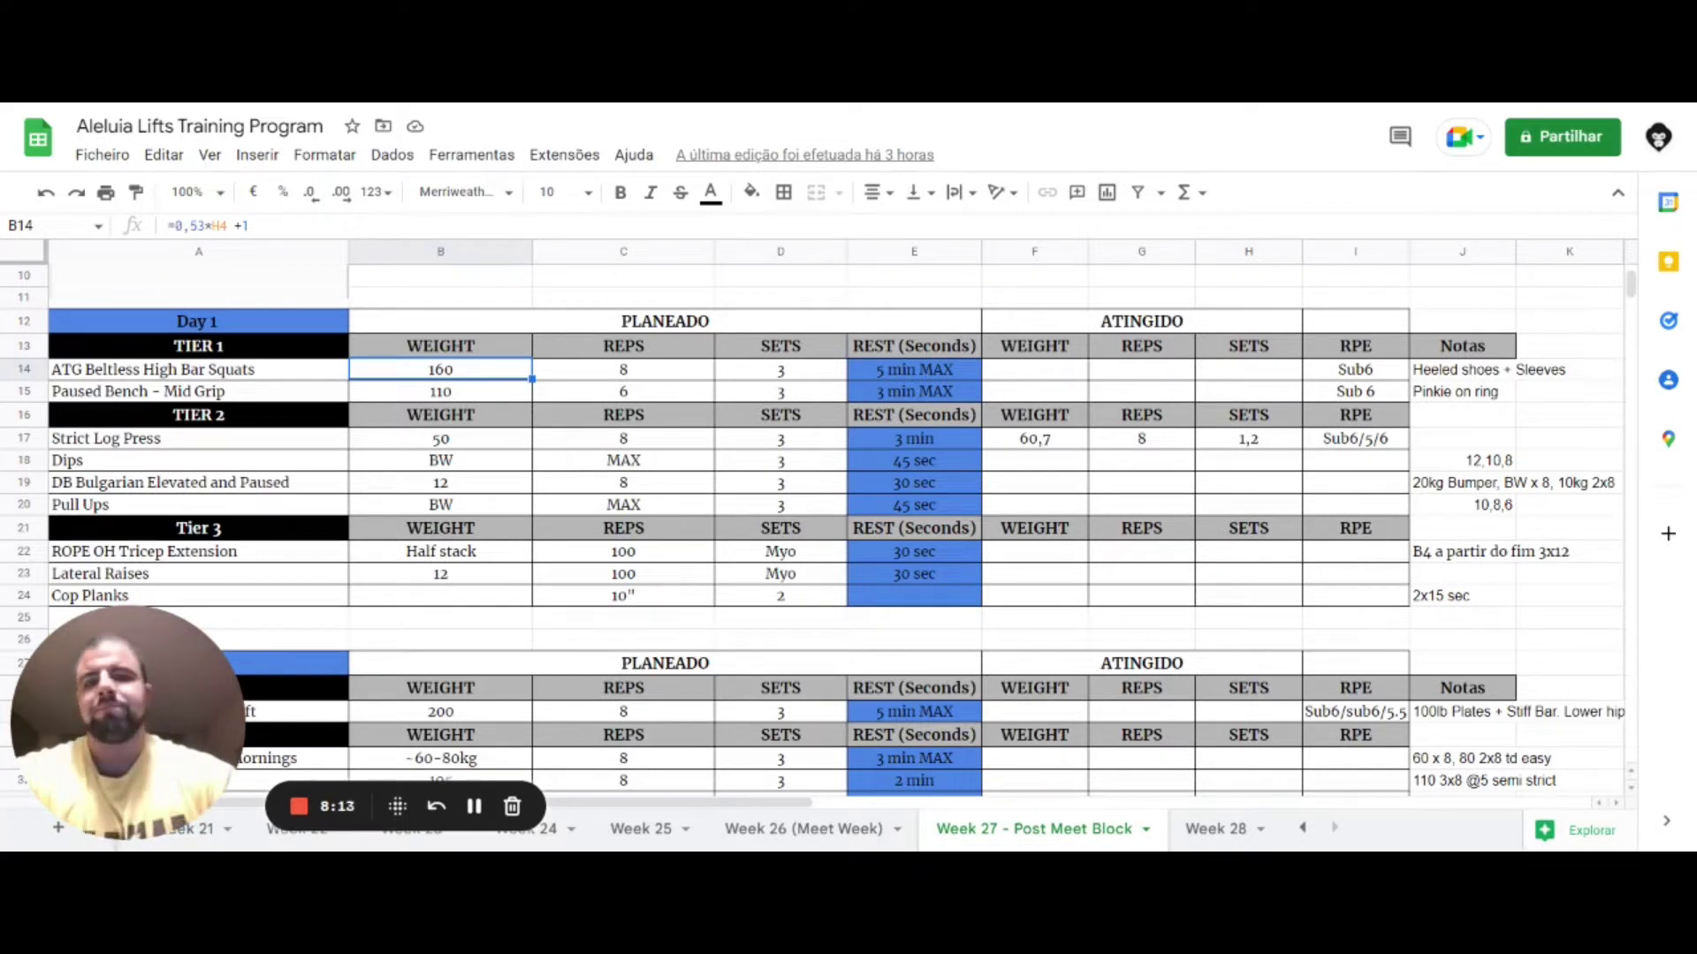
pyautogui.click(199, 391)
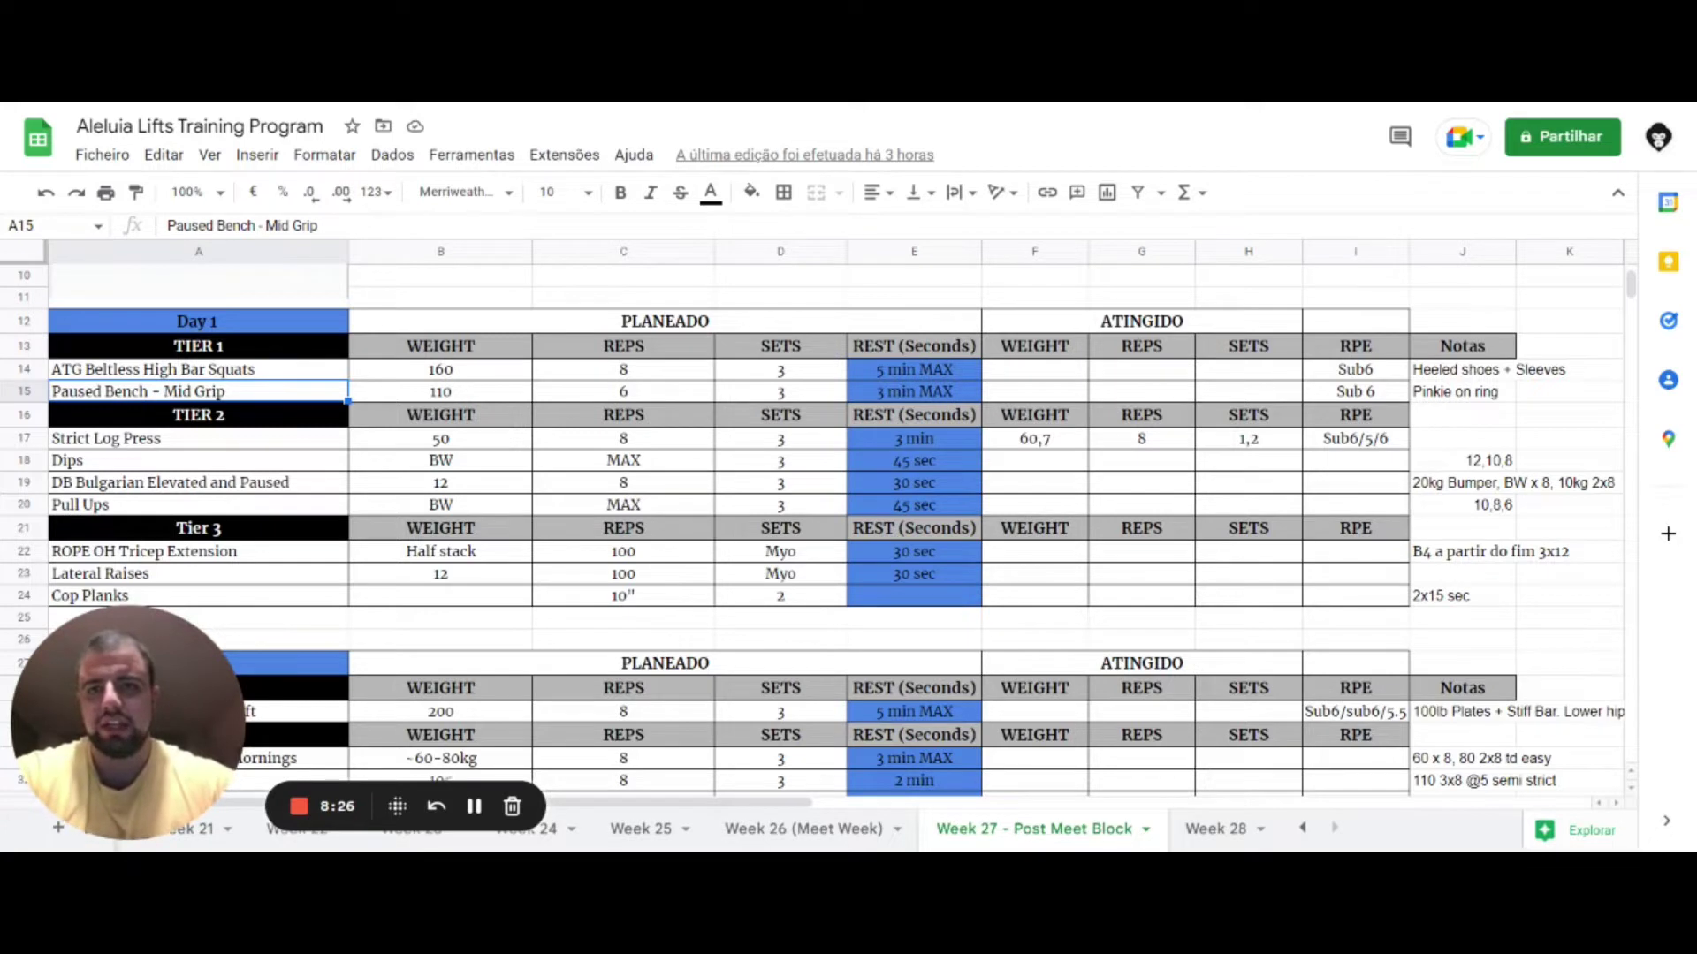
pyautogui.click(477, 392)
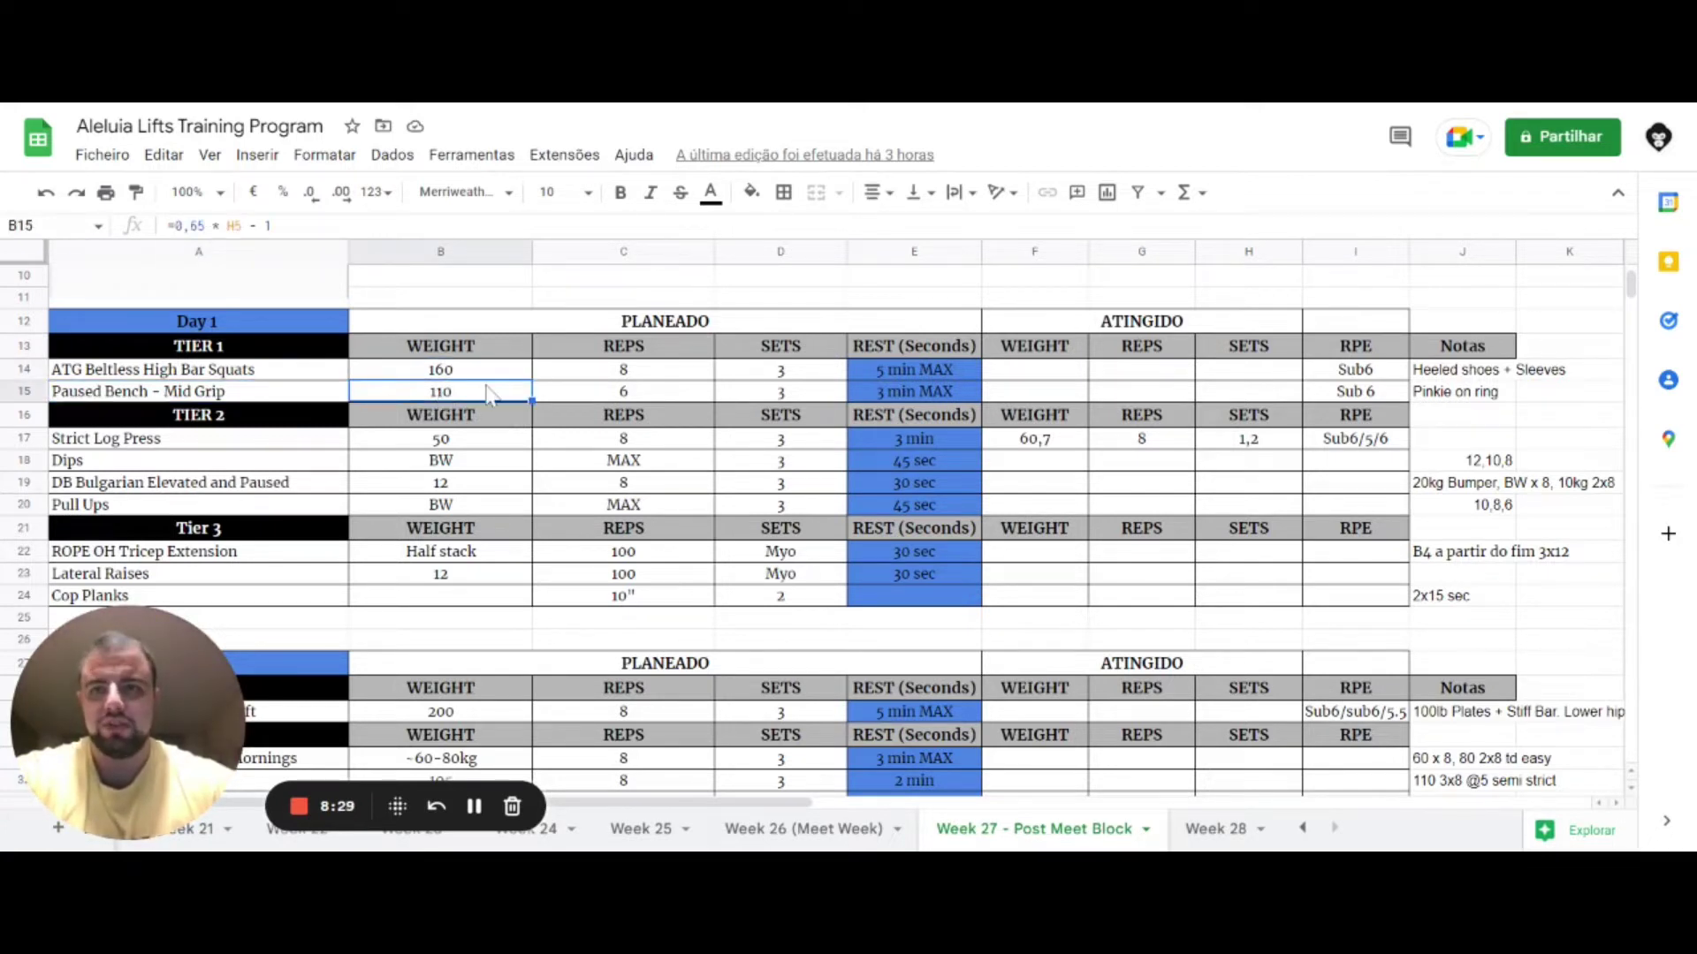
pyautogui.press('Up')
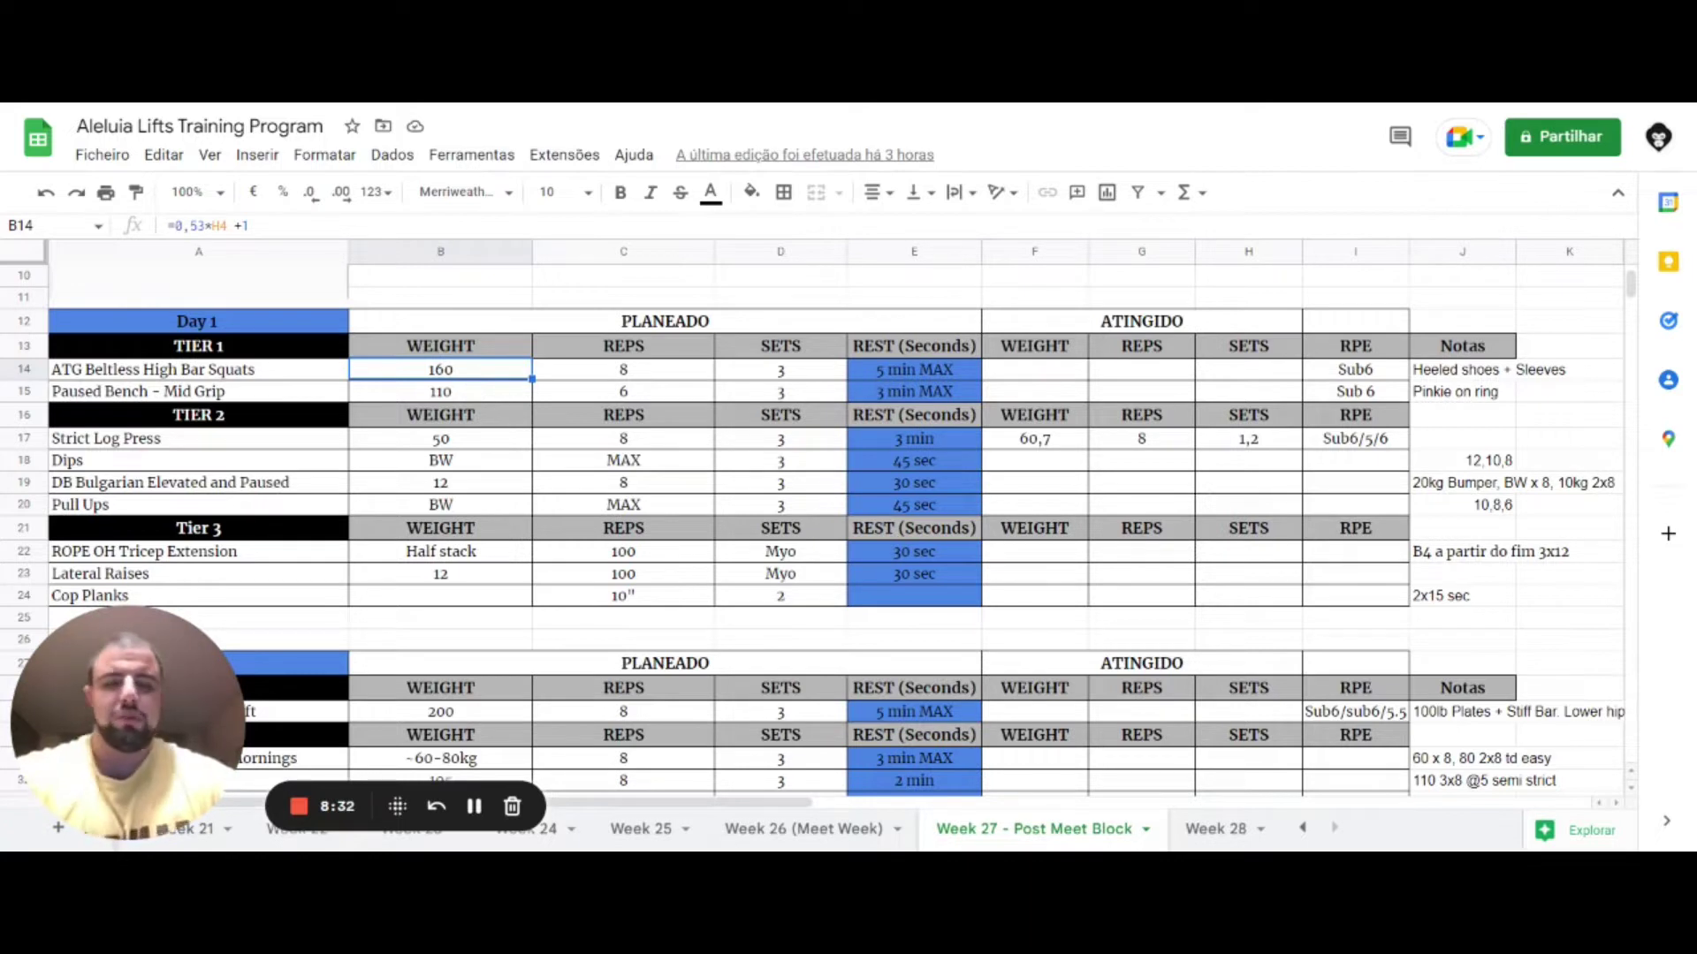
pyautogui.press('Down')
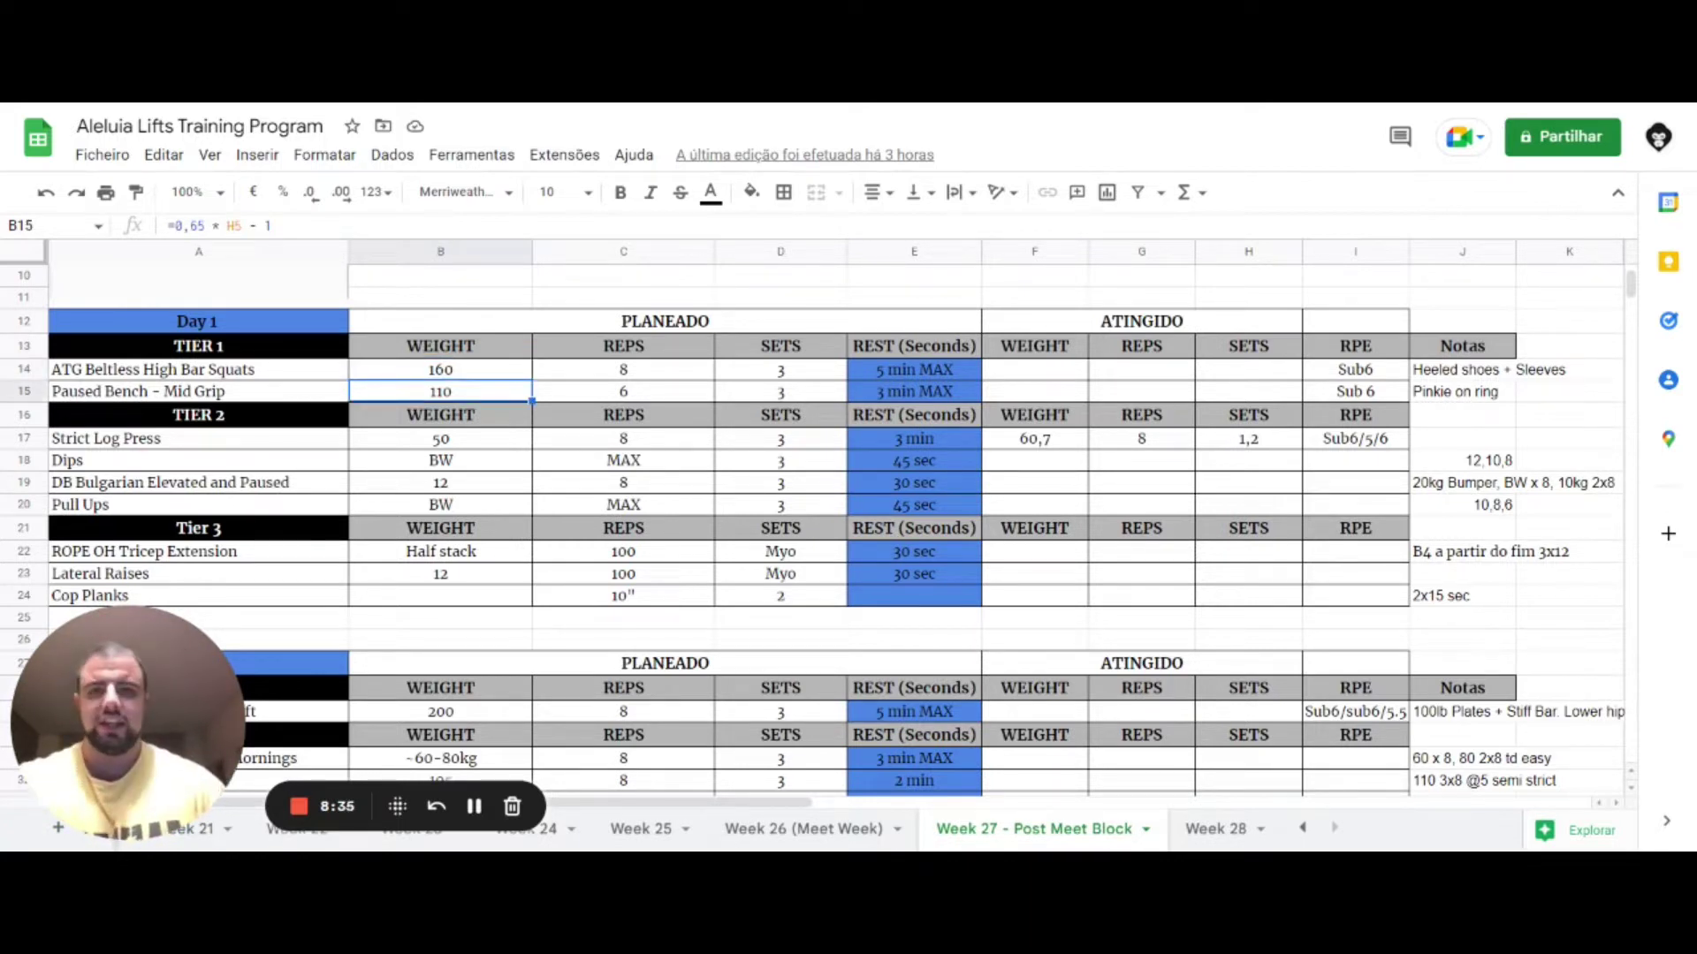
# Check the planned rest times of Day 1's Tier 1 lifts and of the first Tier 2 exercise
pyautogui.press('Right')
pyautogui.press('Right')
pyautogui.press('Right')
pyautogui.press('Right')
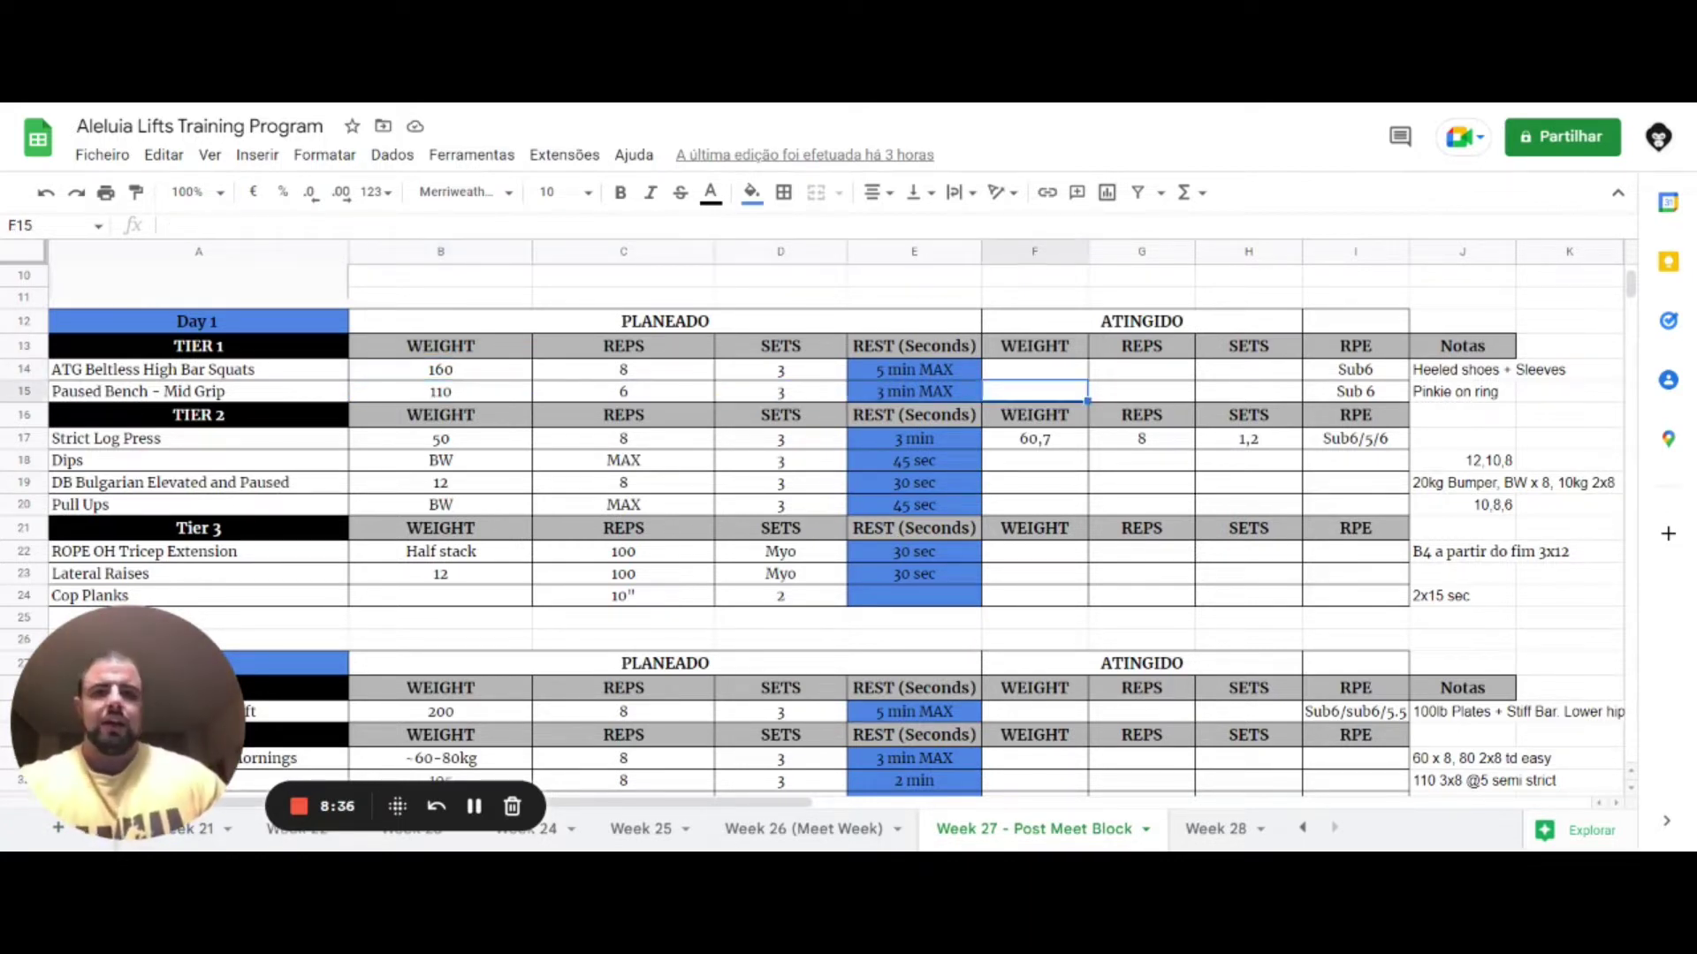
pyautogui.press('Left')
pyautogui.press('Up')
pyautogui.press('Down')
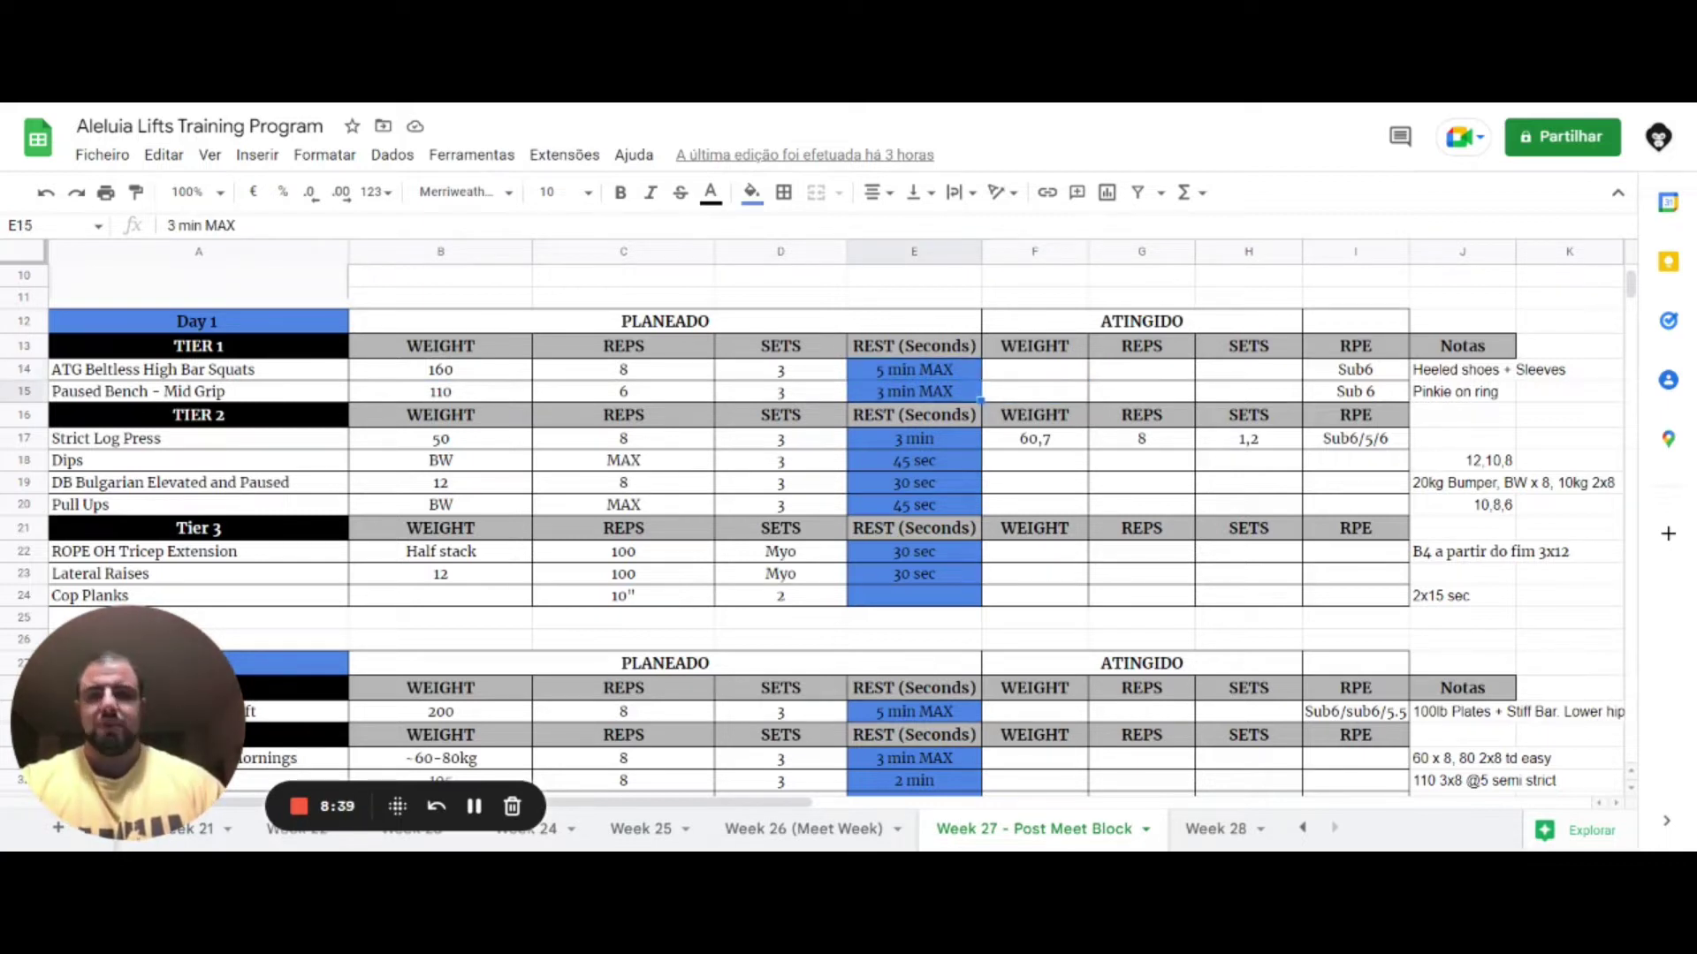
pyautogui.press('Down')
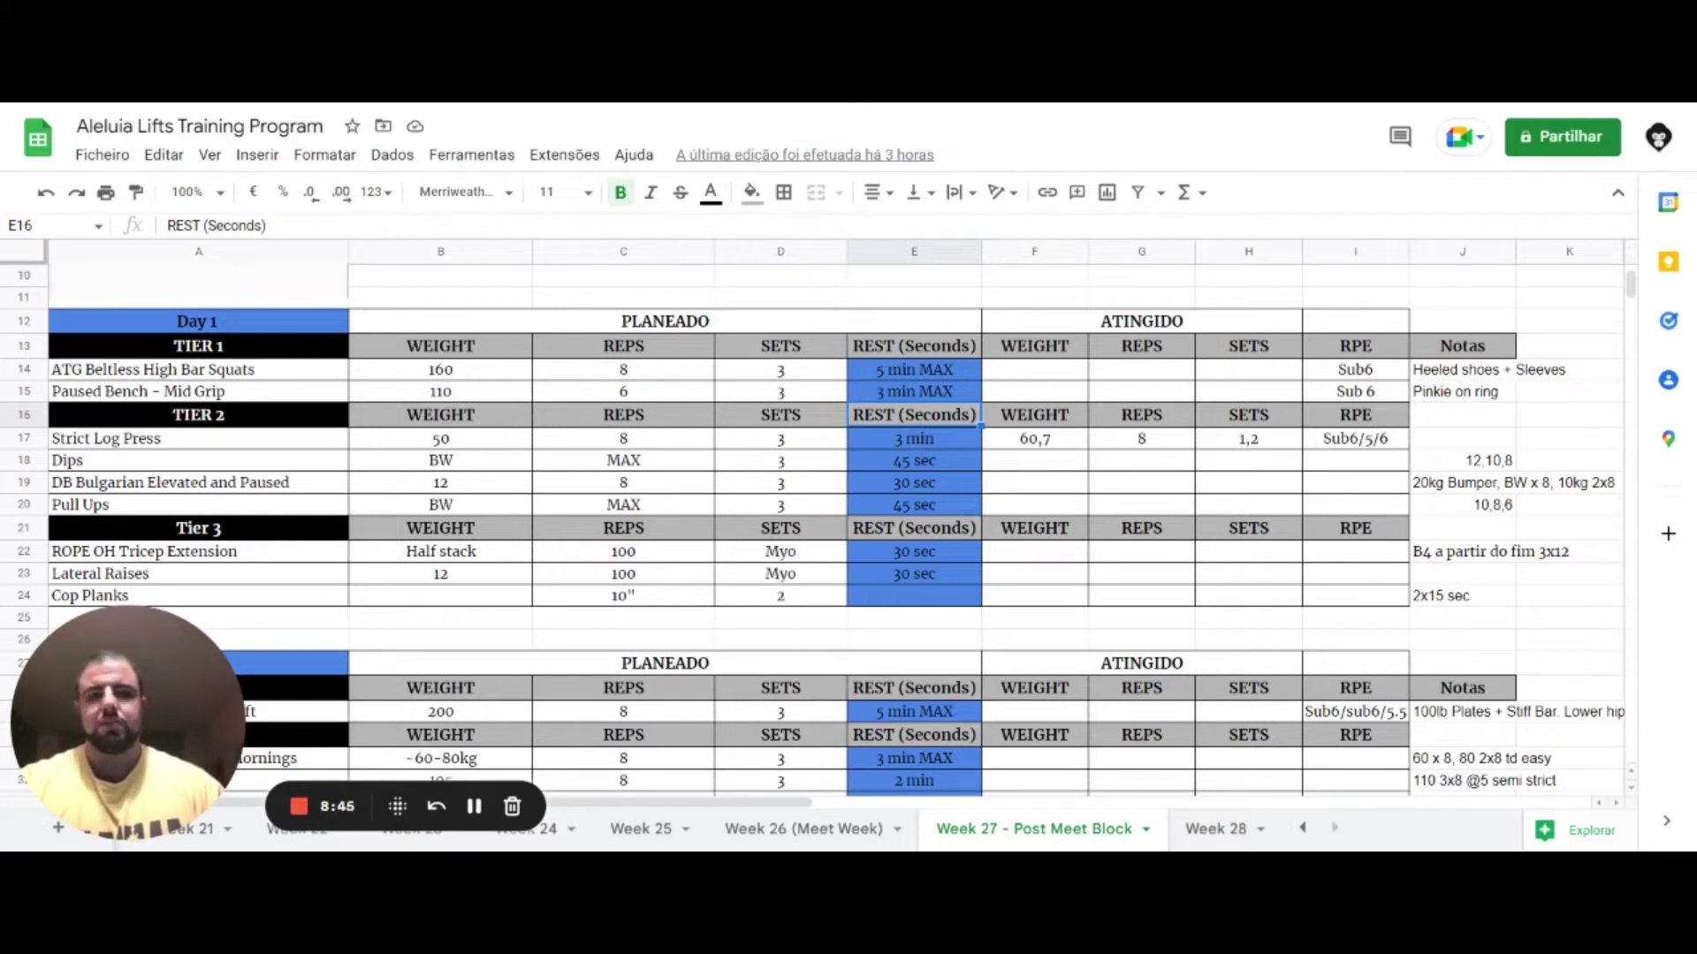
pyautogui.press('Up')
pyautogui.press('Up')
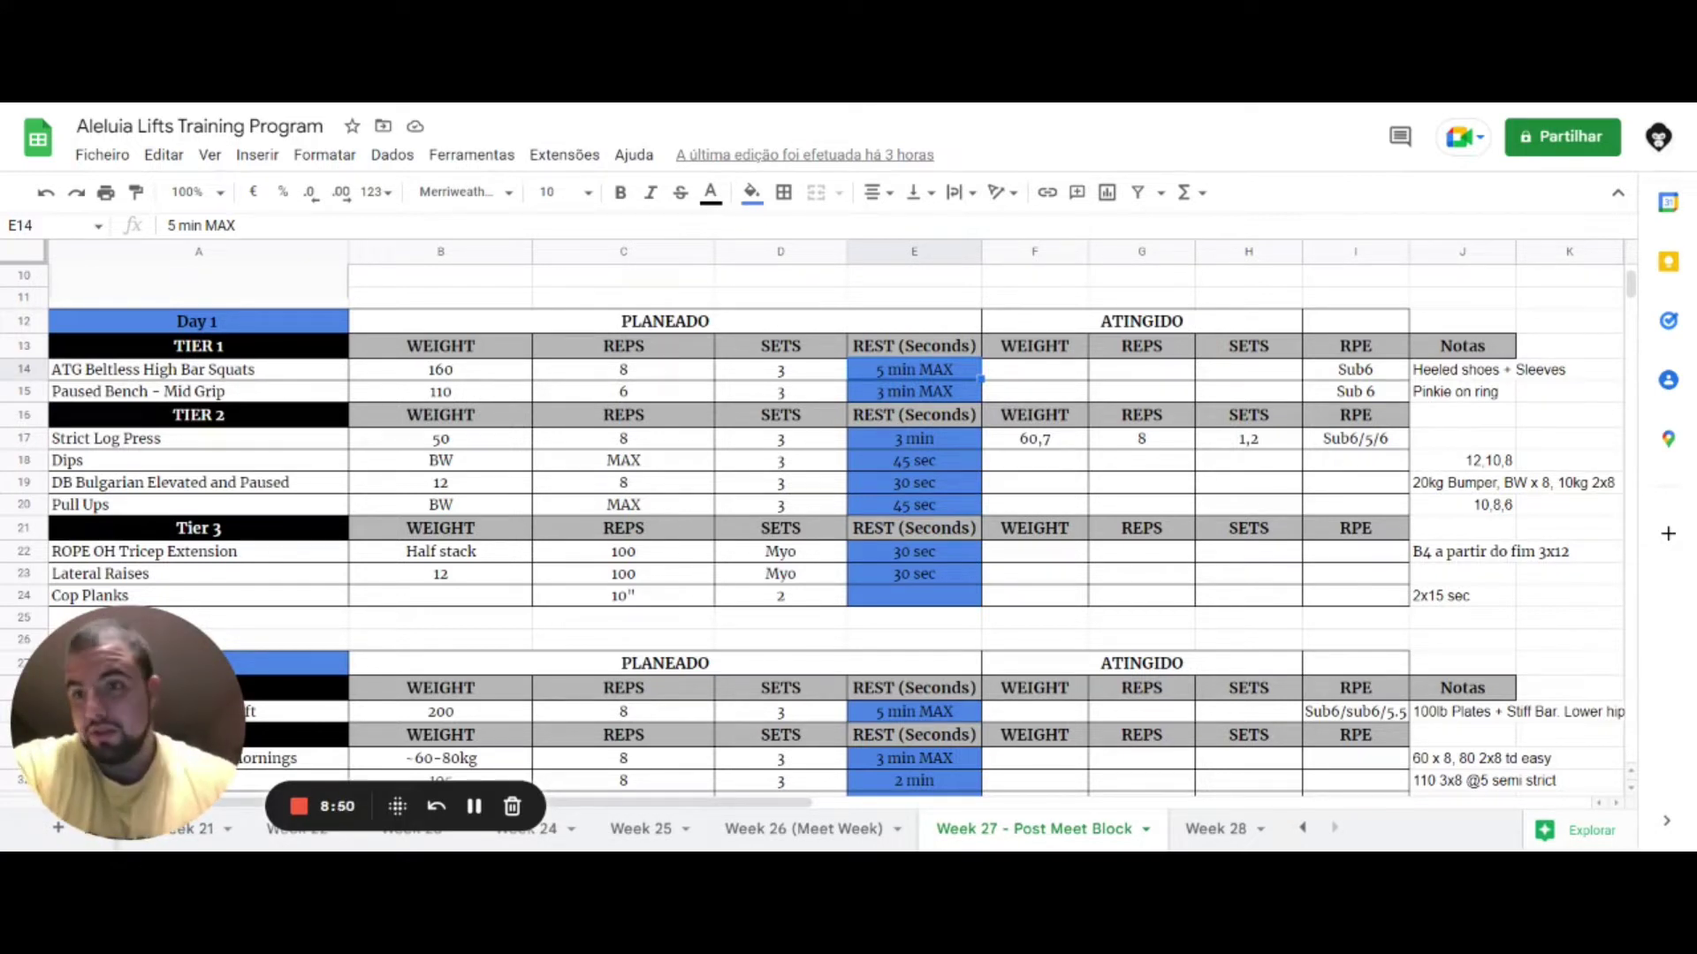
pyautogui.press('Down')
pyautogui.press('Down')
pyautogui.press('Down')
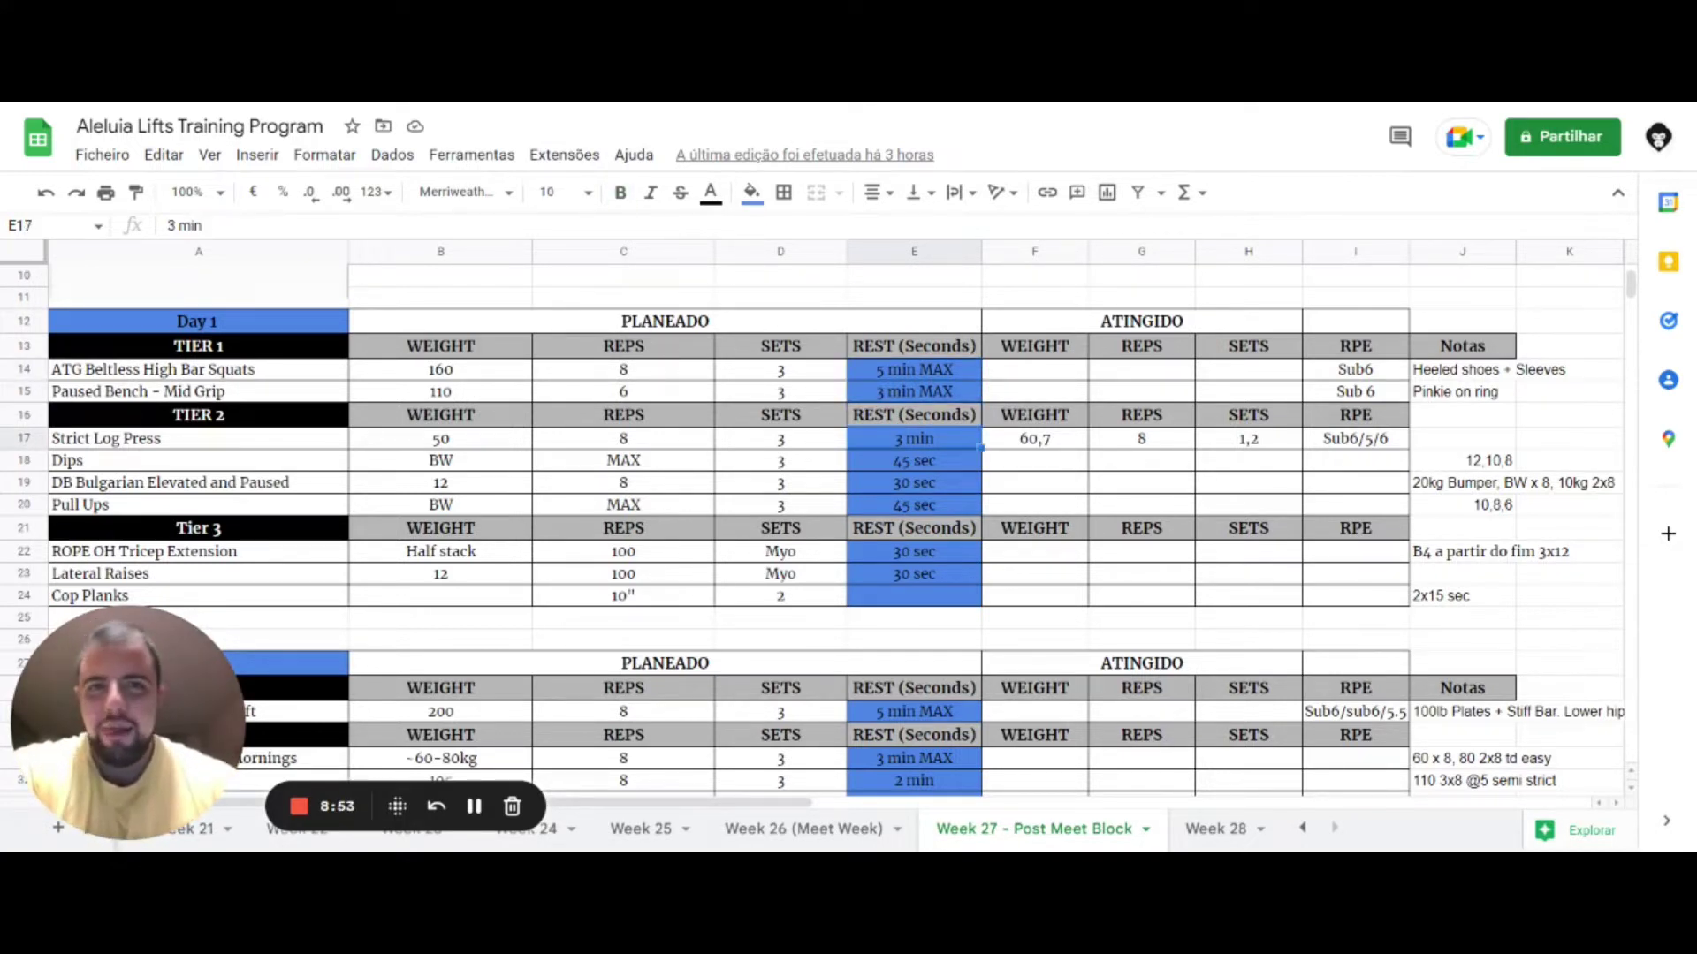
# Go through Day 1's Tier 2 and Tier 3 exercises, from Strict Log Press down to Cop Planks
pyautogui.press('Left')
pyautogui.press('Left')
pyautogui.press('Left')
pyautogui.press('Left')
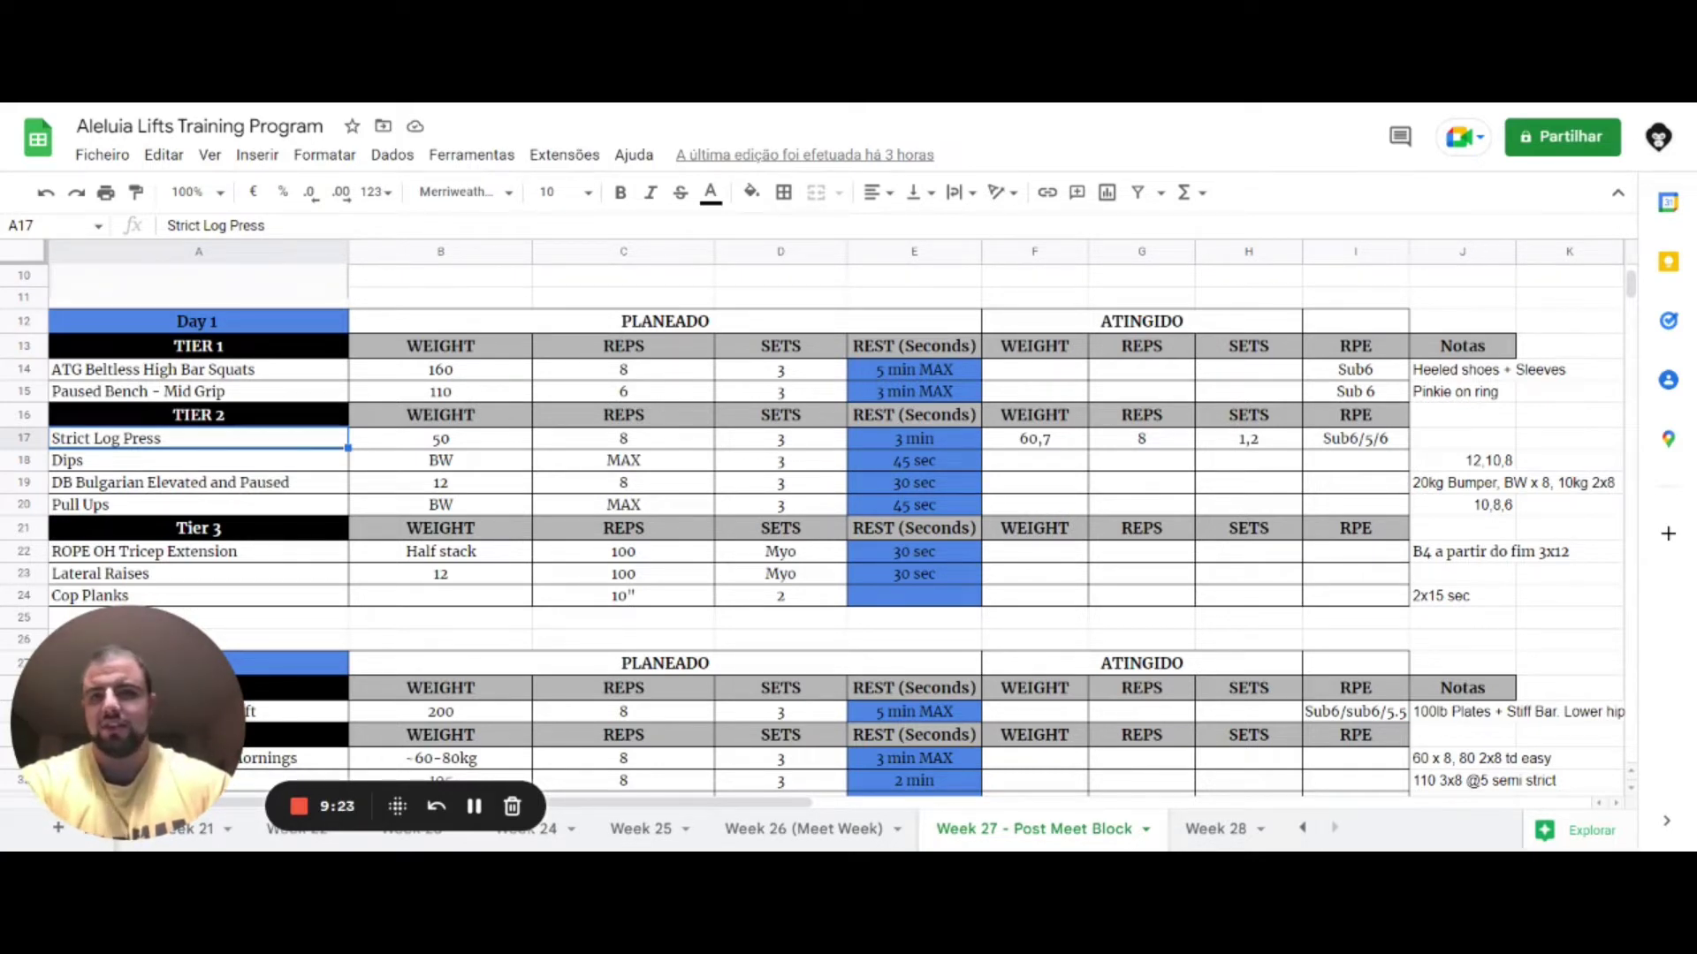
pyautogui.click(199, 461)
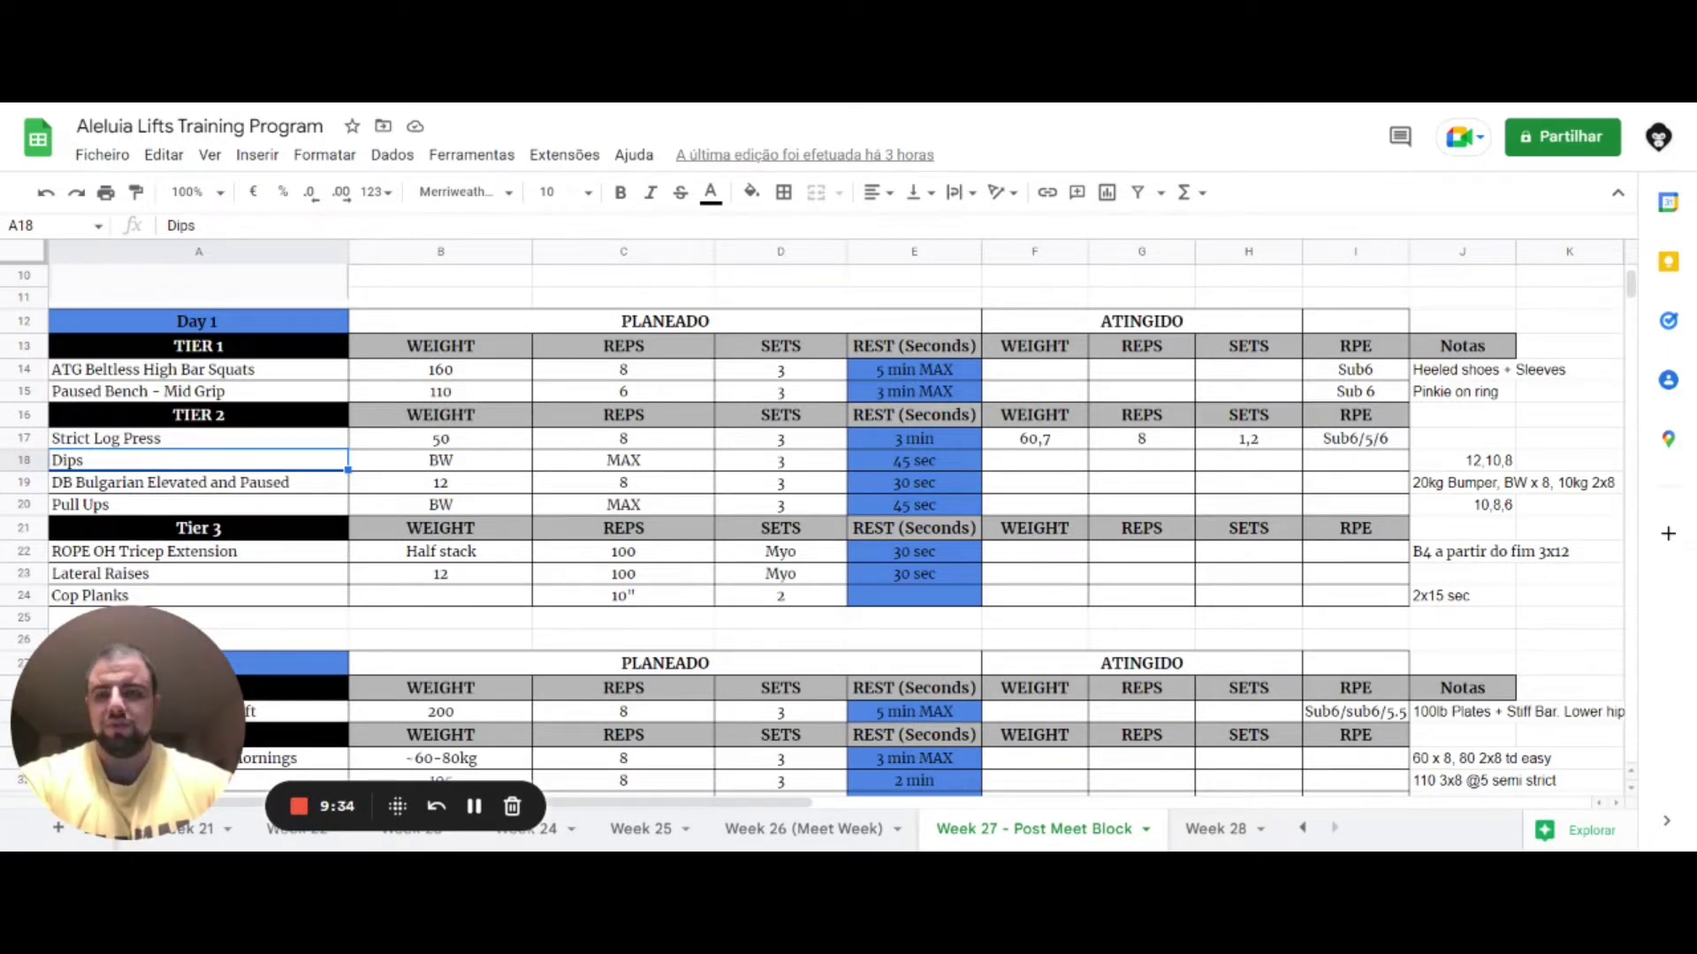
pyautogui.click(199, 482)
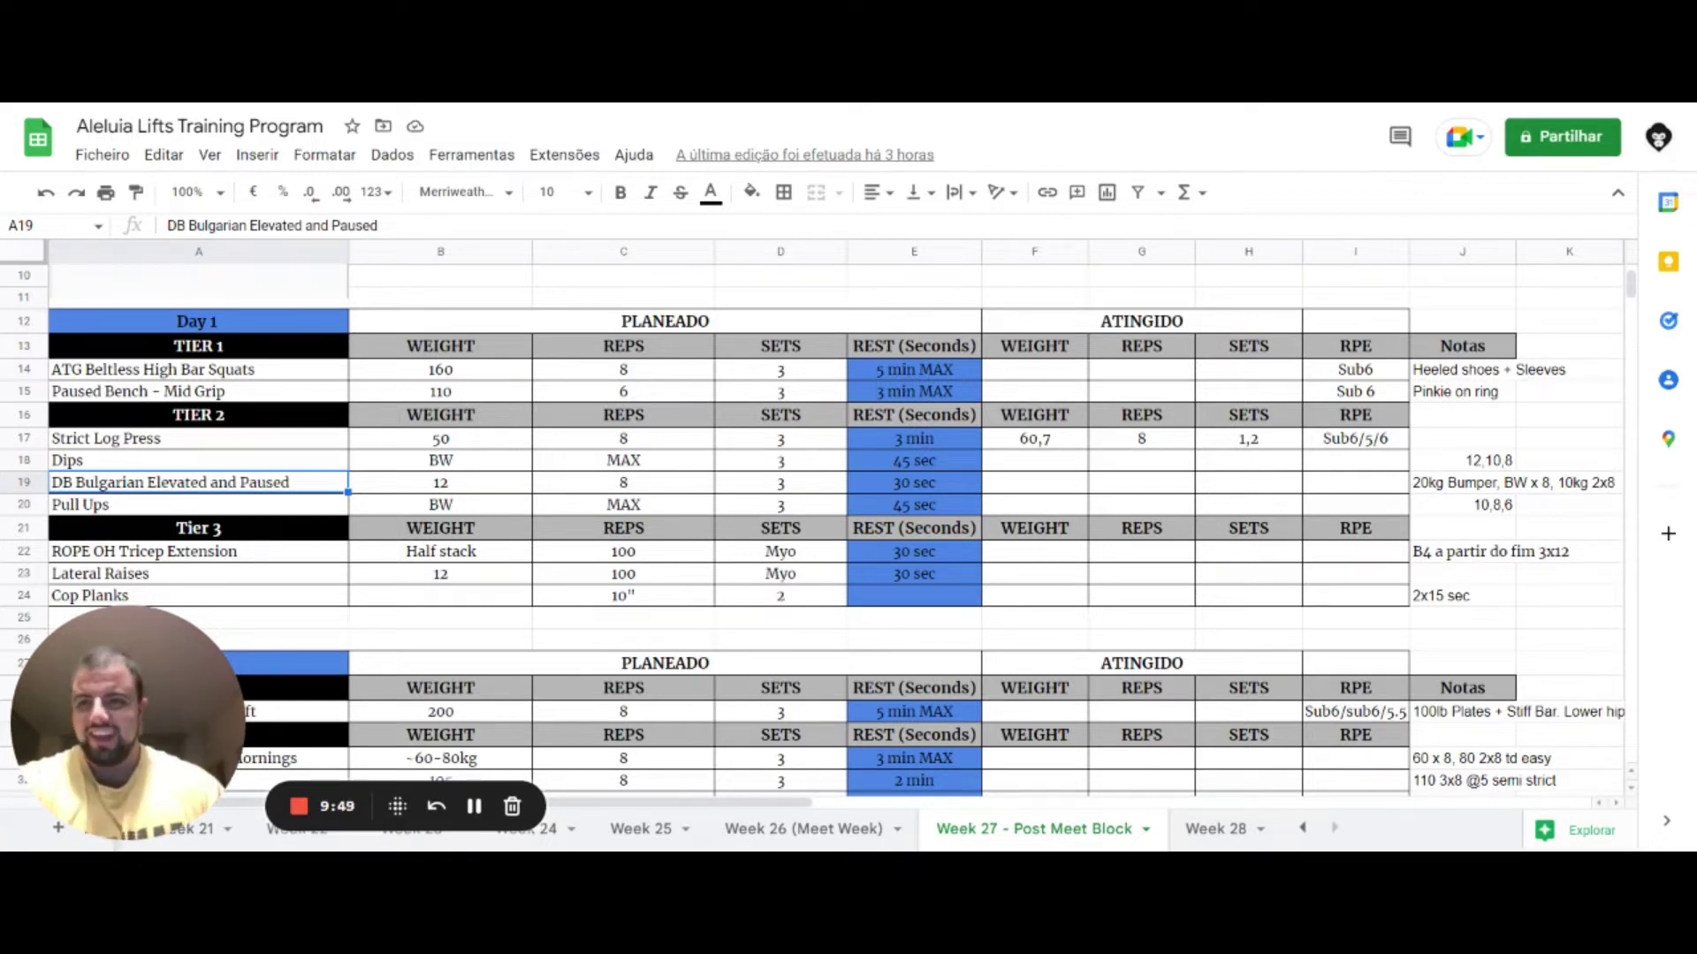
pyautogui.press('Down')
pyautogui.press('Down')
pyautogui.press('Down')
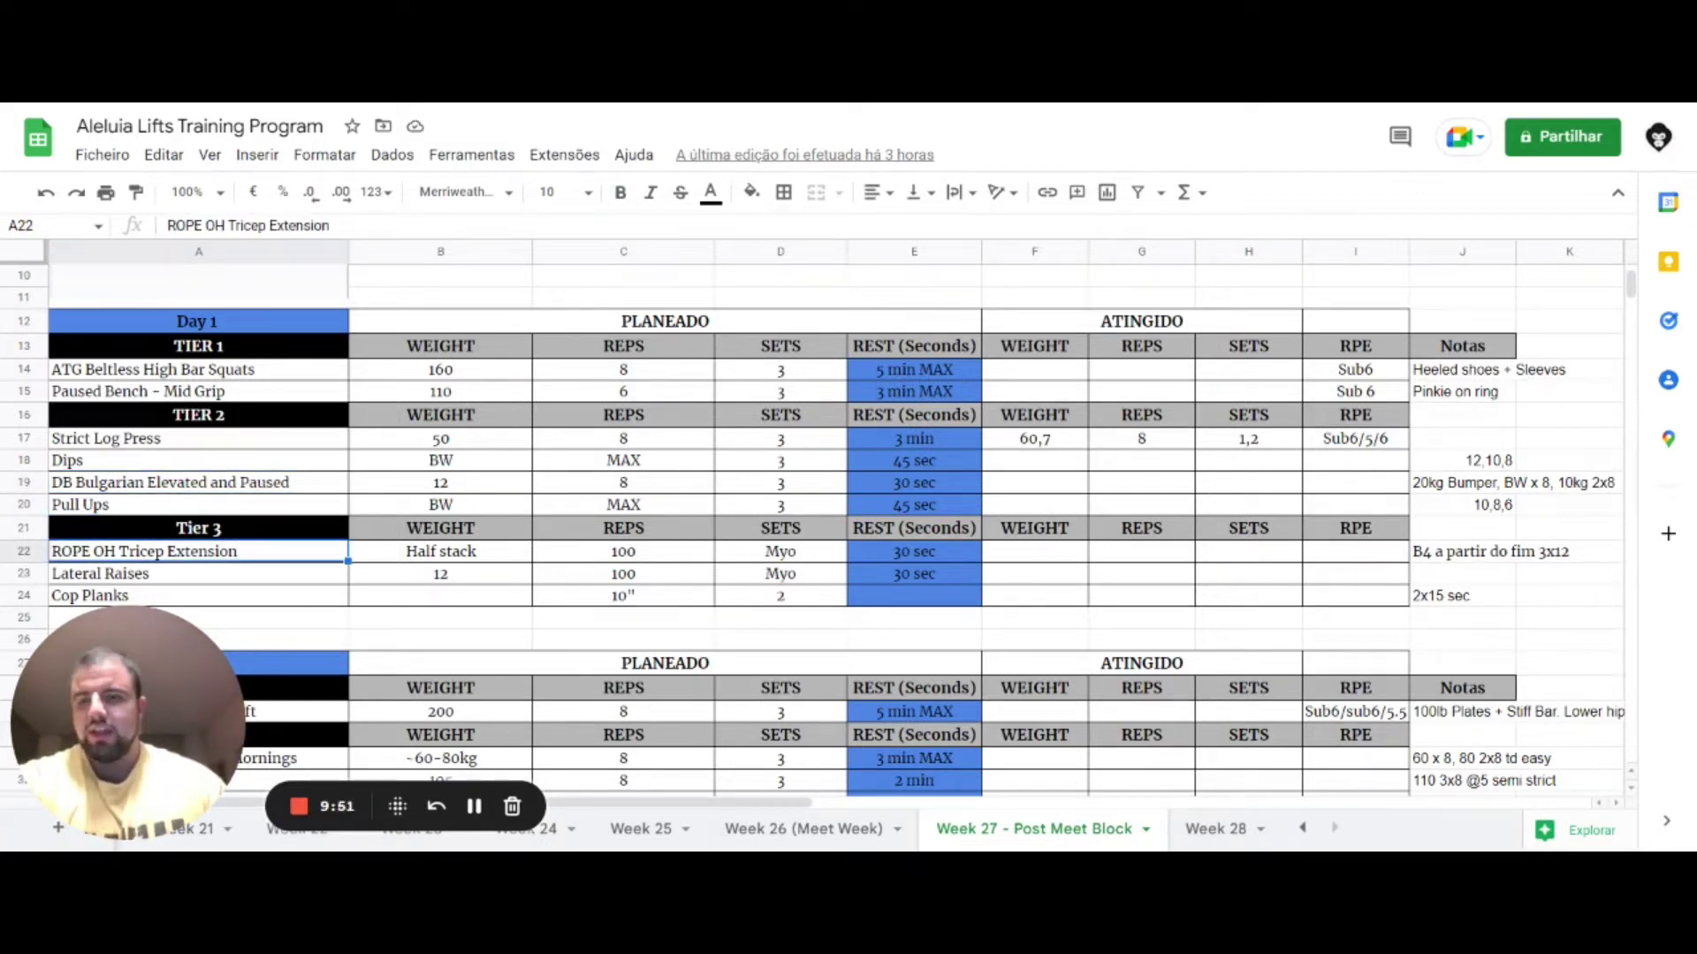
pyautogui.press('Down')
pyautogui.press('Down')
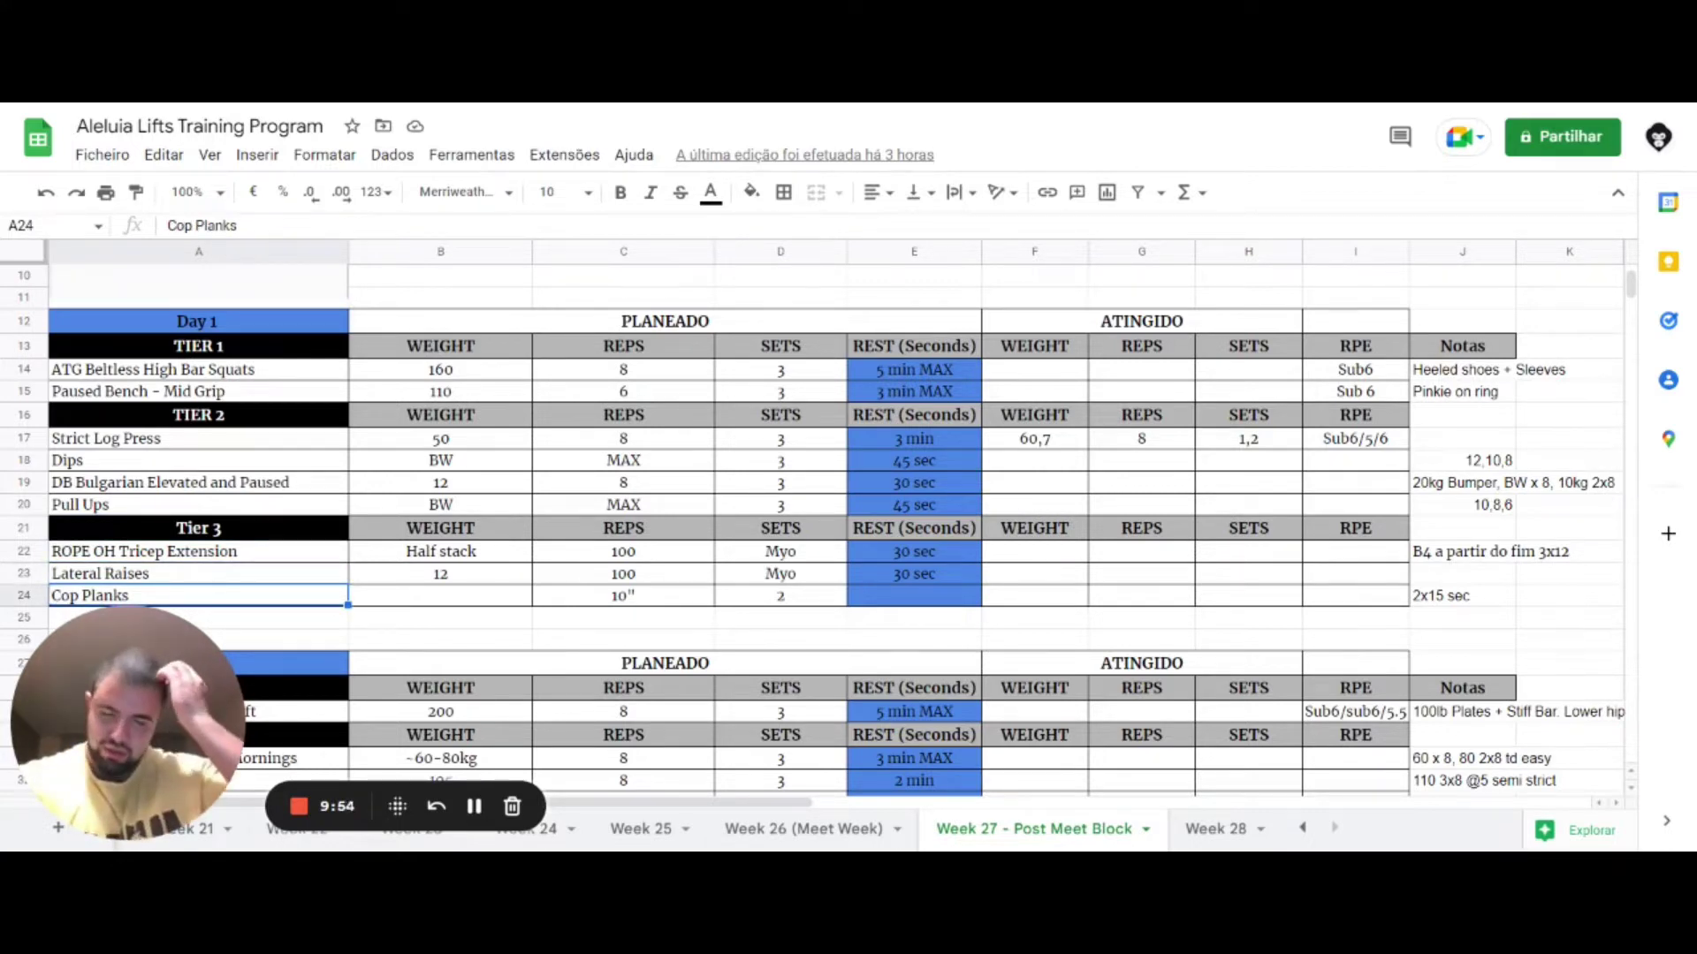
# Go to the Day 2 block and review its Tier 1 lift, 1 Mat Beltless Deficit Deadlift
pyautogui.press('Down')
pyautogui.press('Down')
pyautogui.press('Down')
pyautogui.press('Down')
pyautogui.press('Down')
pyautogui.press('Down')
pyautogui.press('Down')
pyautogui.press('Down')
pyautogui.press('Down')
pyautogui.press('Down')
pyautogui.press('Down')
pyautogui.press('Down')
pyautogui.press('Down')
pyautogui.press('Down')
pyautogui.press('Down')
pyautogui.press('Down')
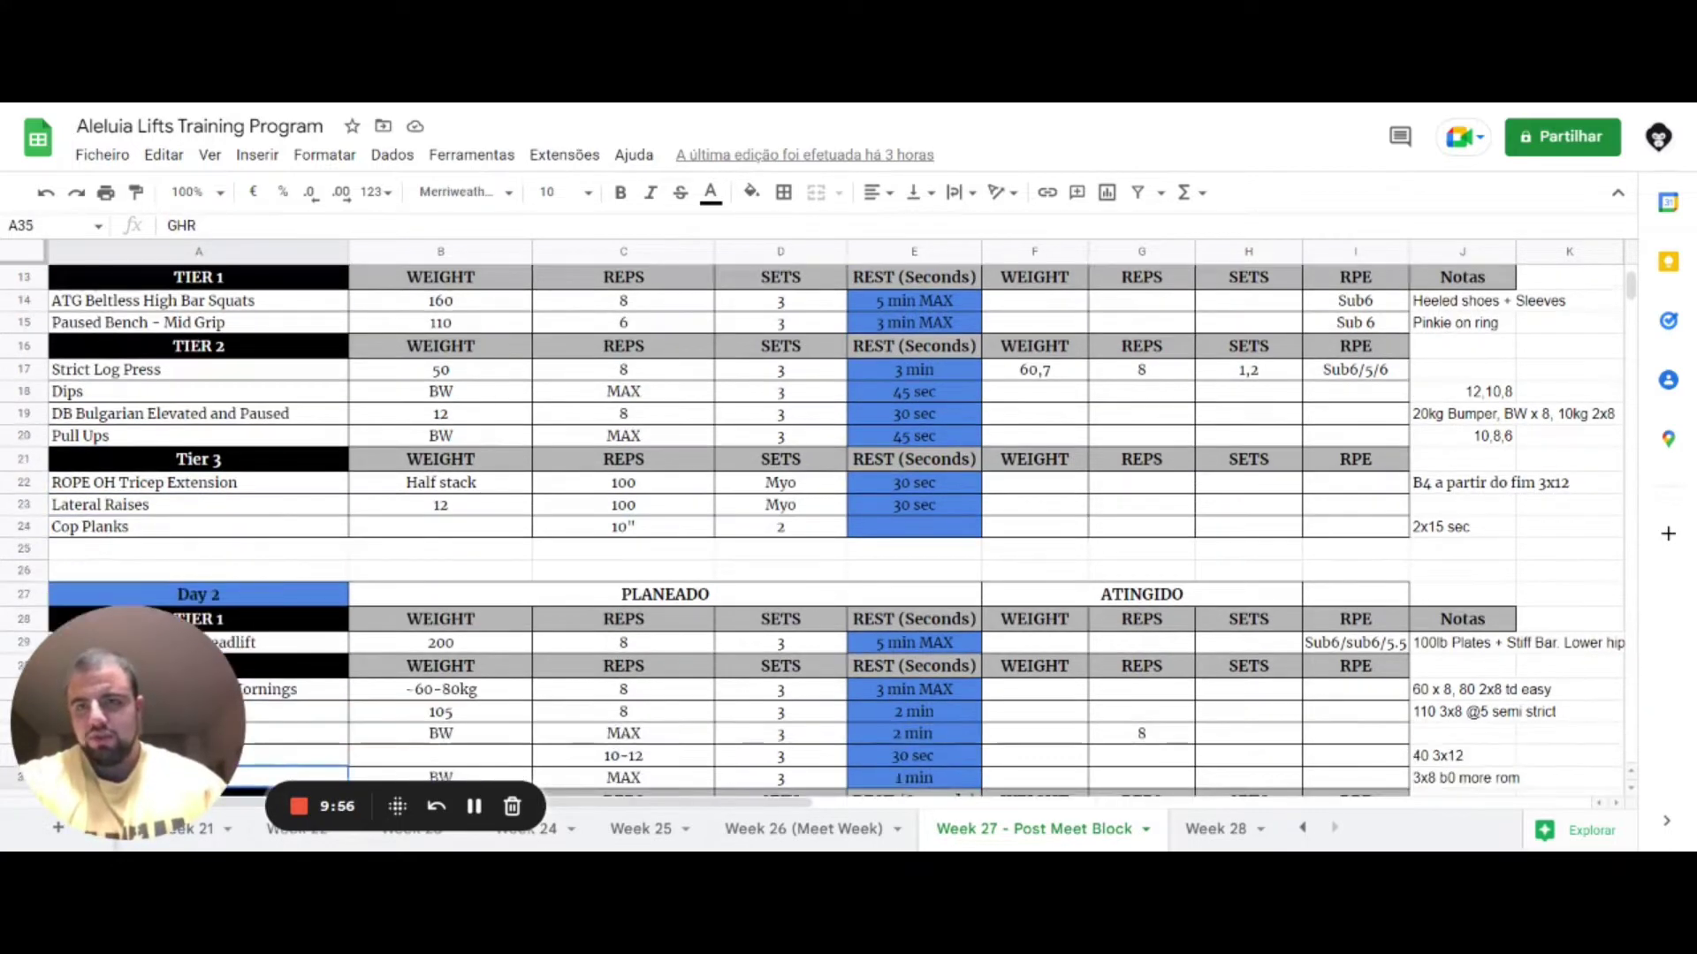
pyautogui.press('Down')
pyautogui.press('Down')
pyautogui.press('Down')
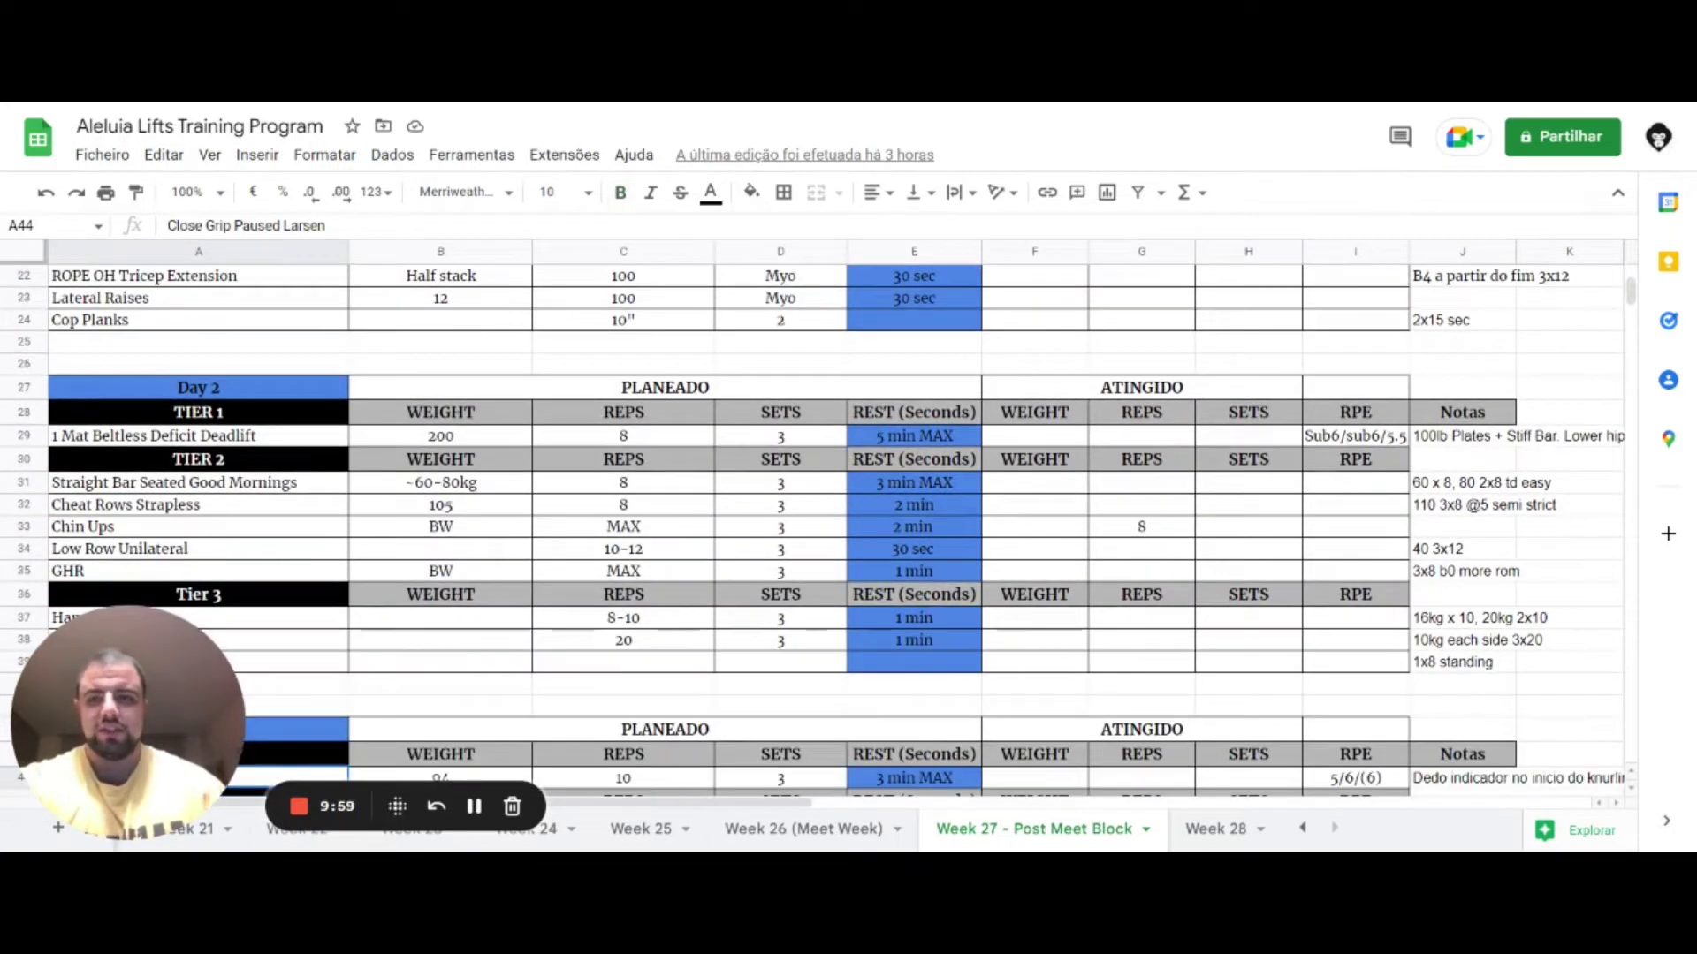
pyautogui.press('Up')
pyautogui.press('Up')
pyautogui.press('Up')
pyautogui.press('Down')
pyautogui.press('Down')
pyautogui.press('Down')
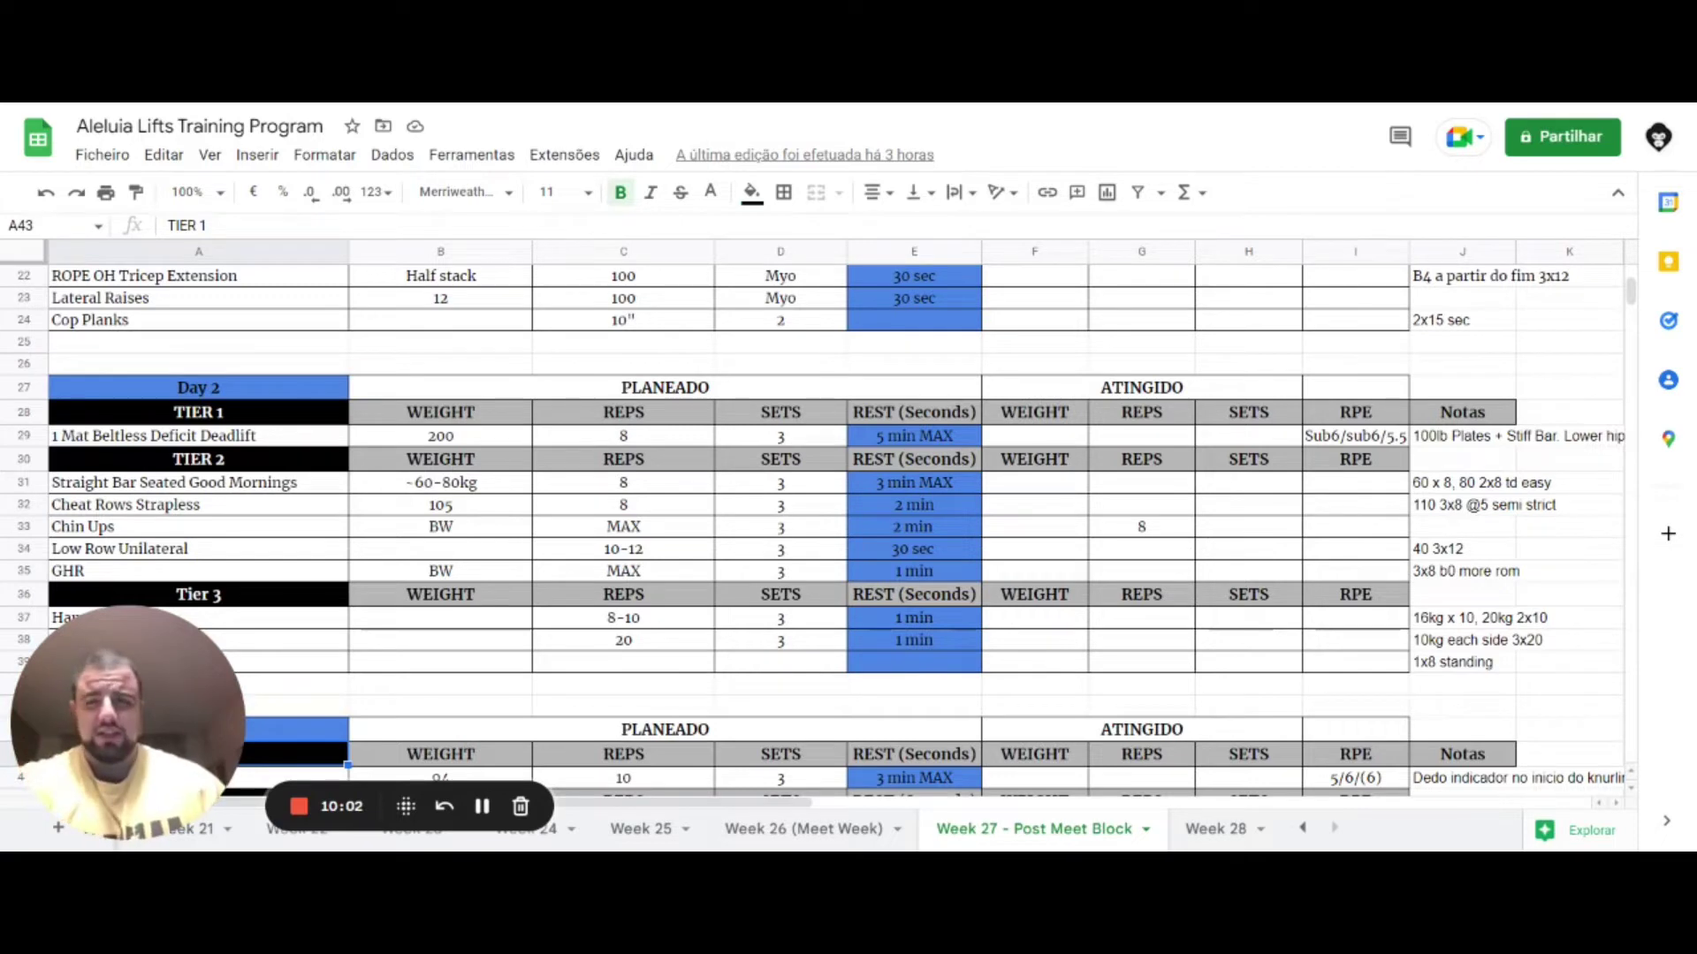
pyautogui.press('Down')
pyautogui.press('Down')
pyautogui.press('Down')
pyautogui.press('Down')
pyautogui.press('Down')
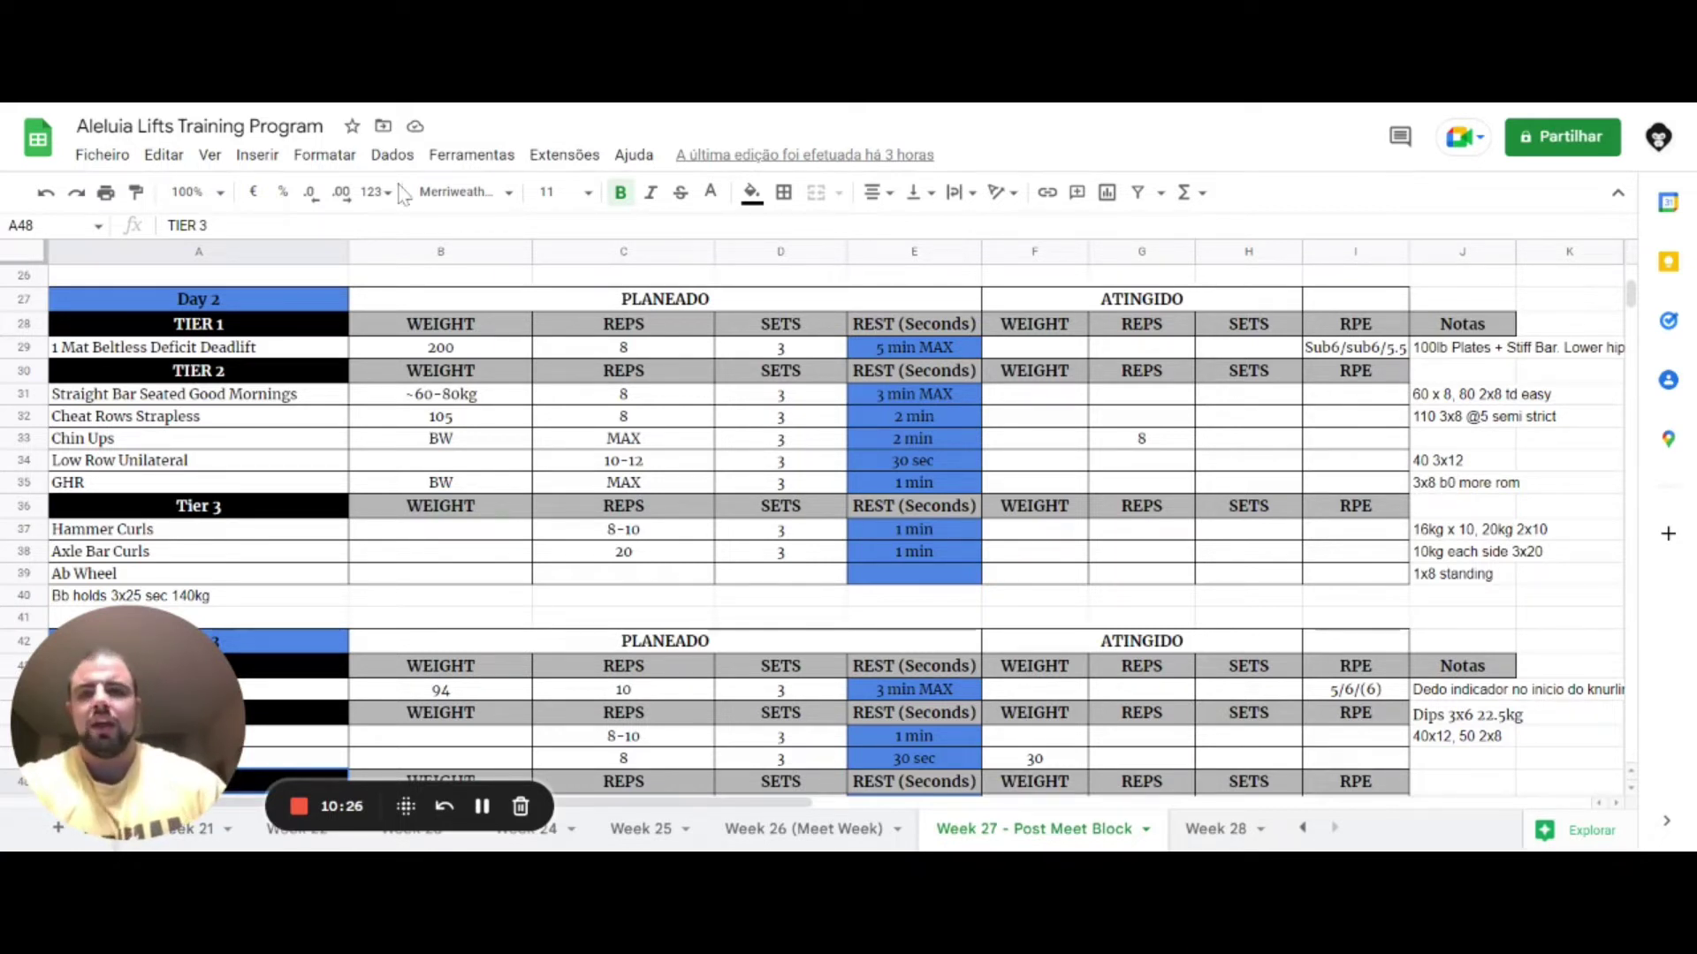
pyautogui.click(170, 348)
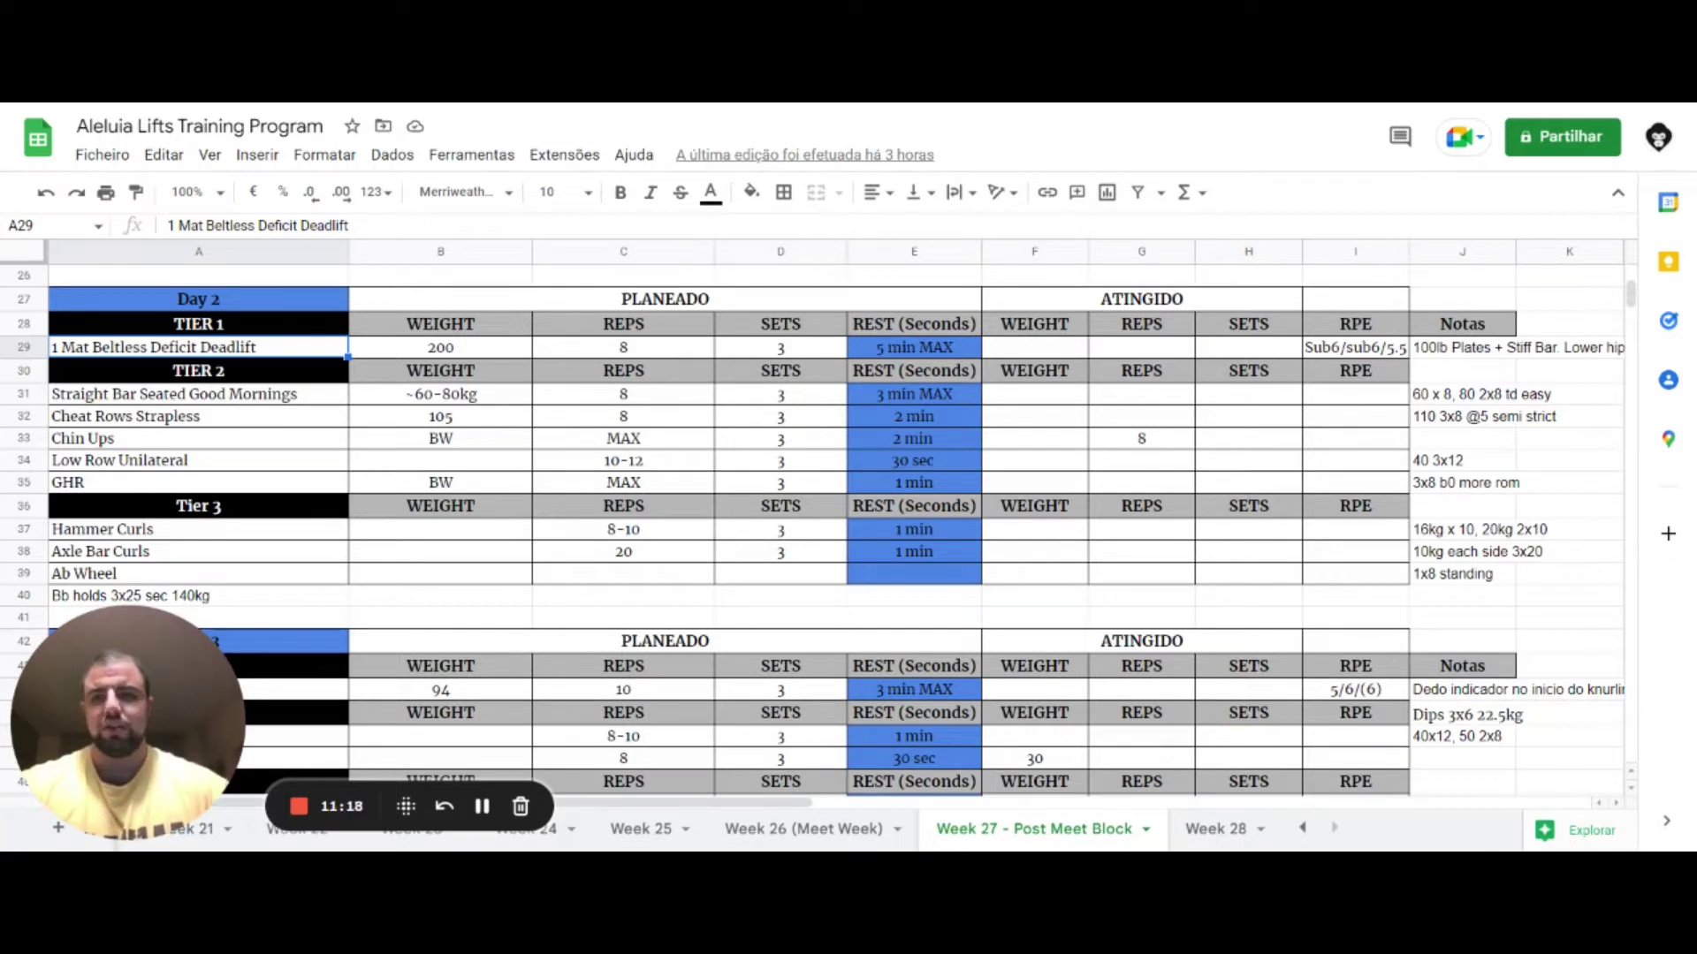
# Go through Day 2's Tier 2 exercises one by one, from Straight Bar Seated Good Mornings to GHR
pyautogui.click(199, 394)
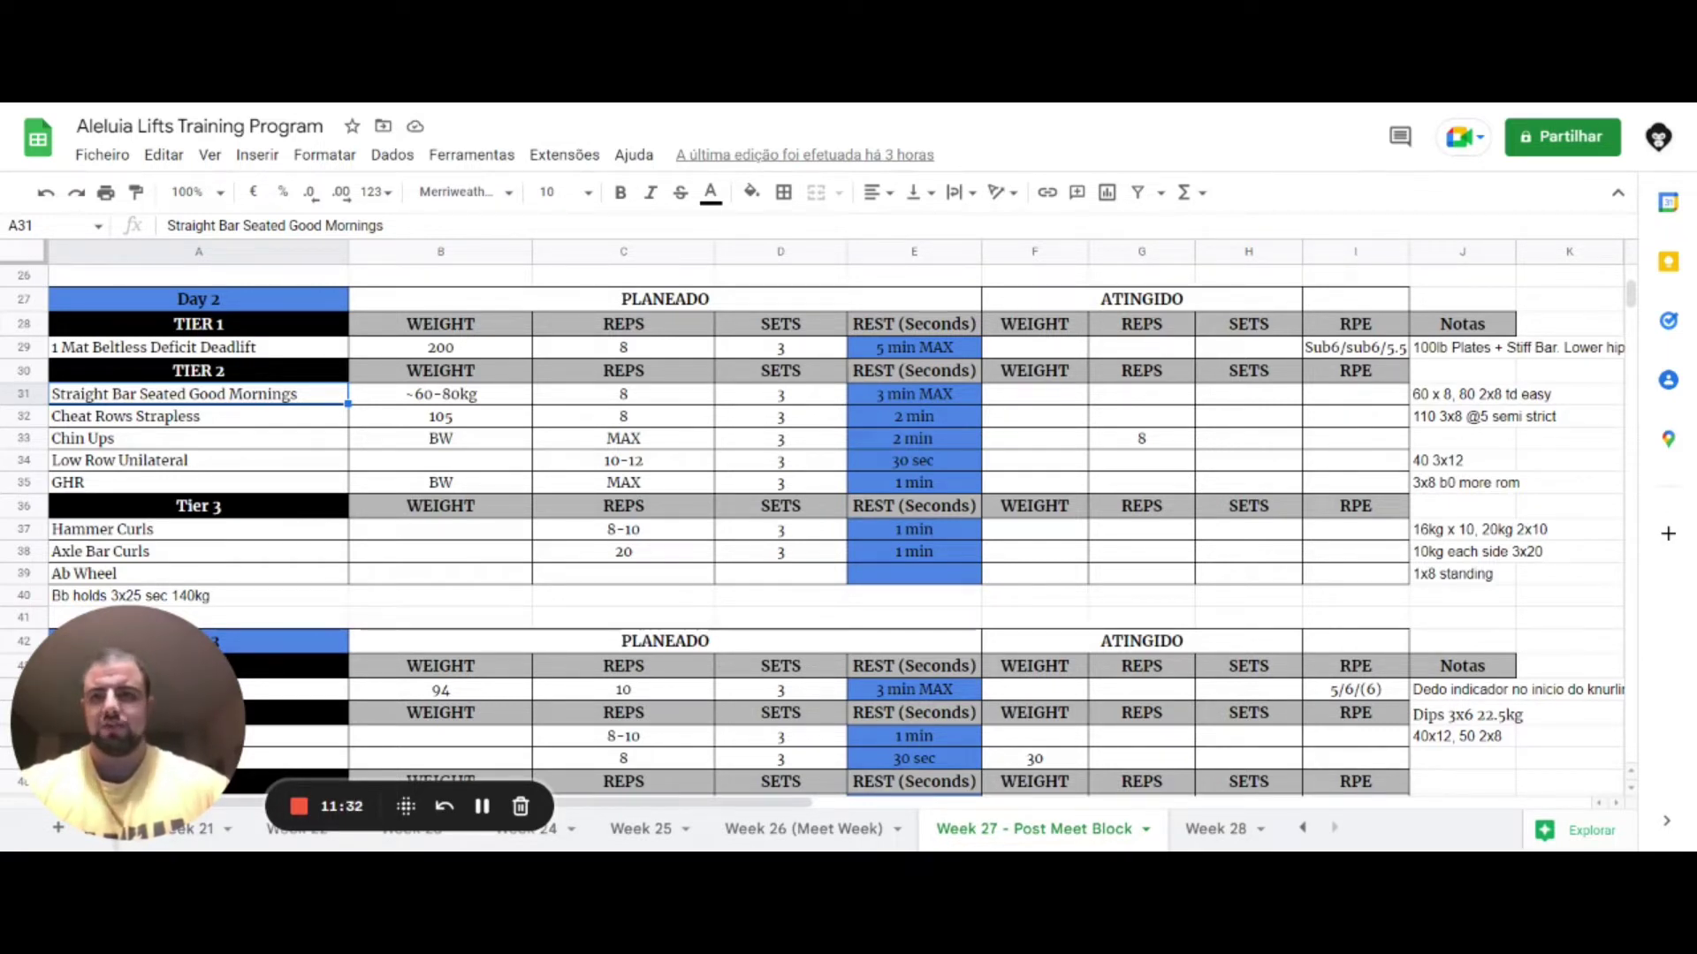
pyautogui.click(199, 416)
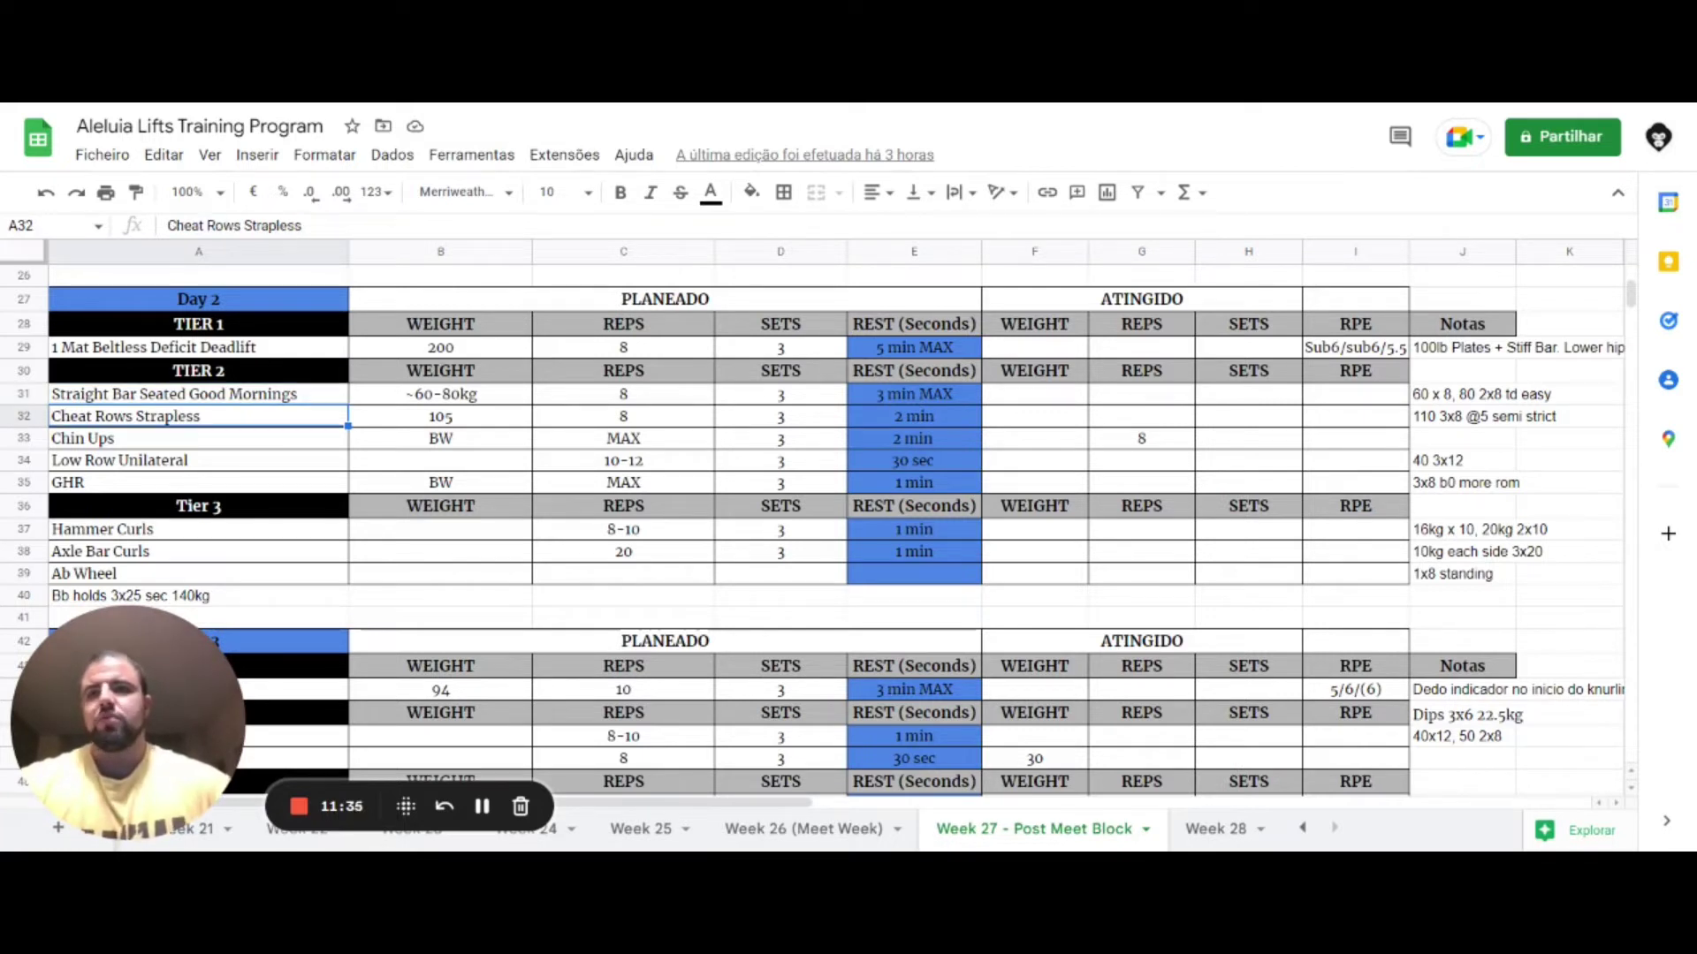
pyautogui.click(199, 438)
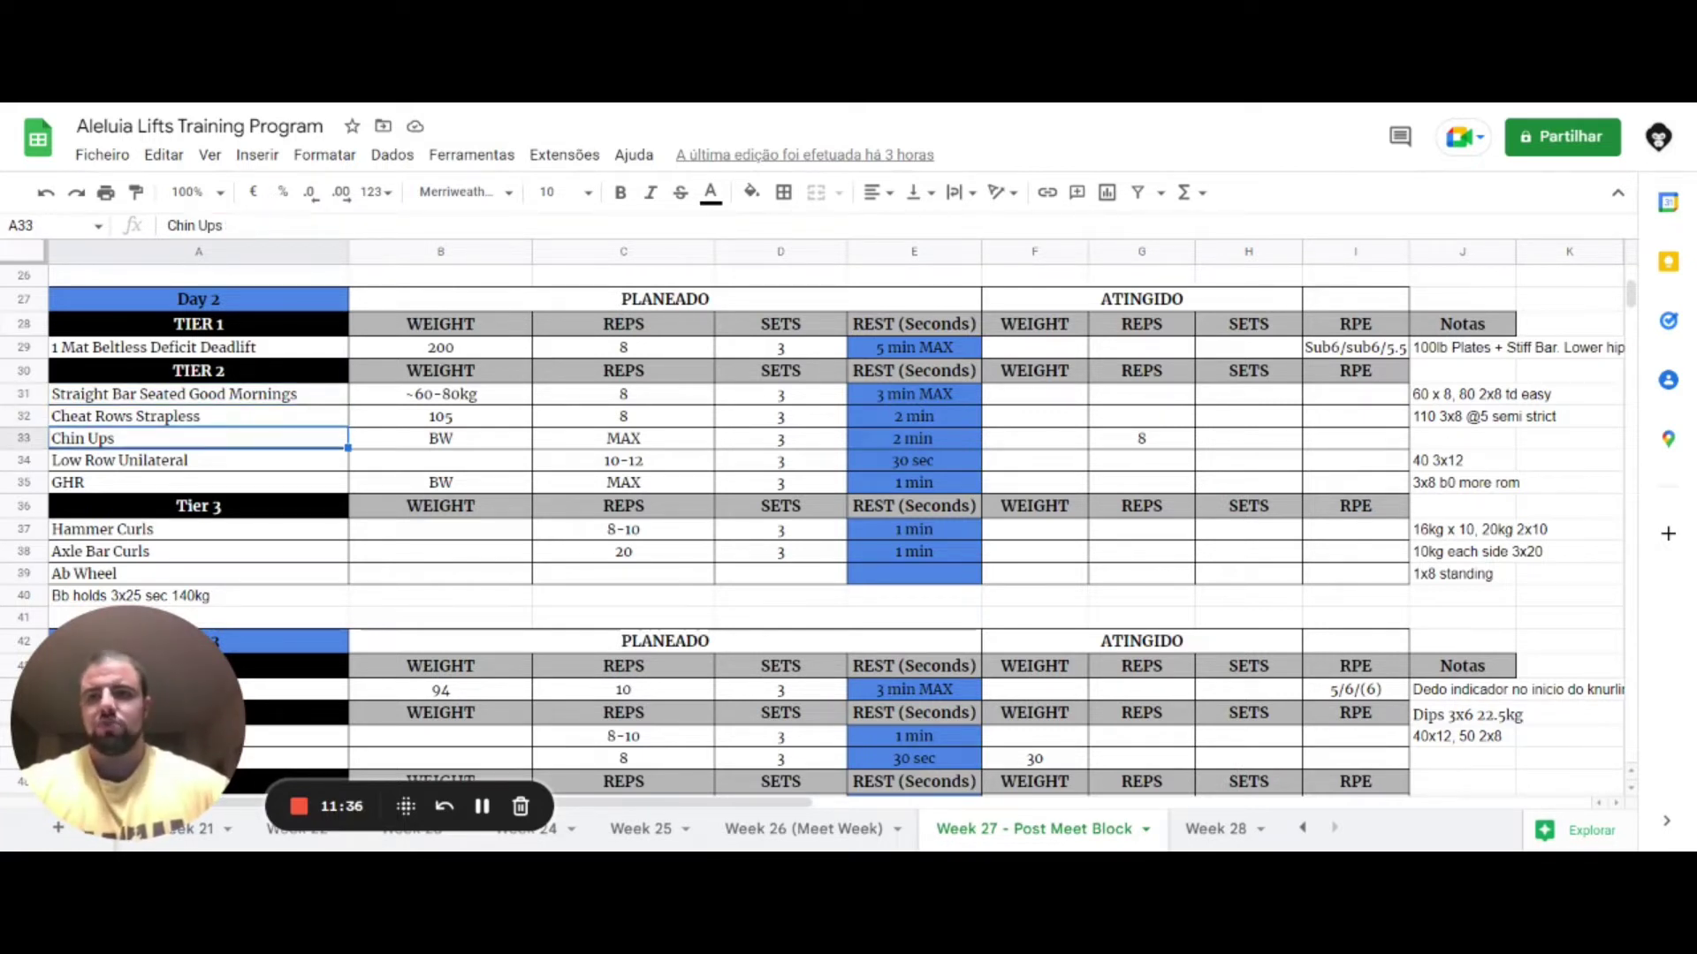
pyautogui.click(199, 460)
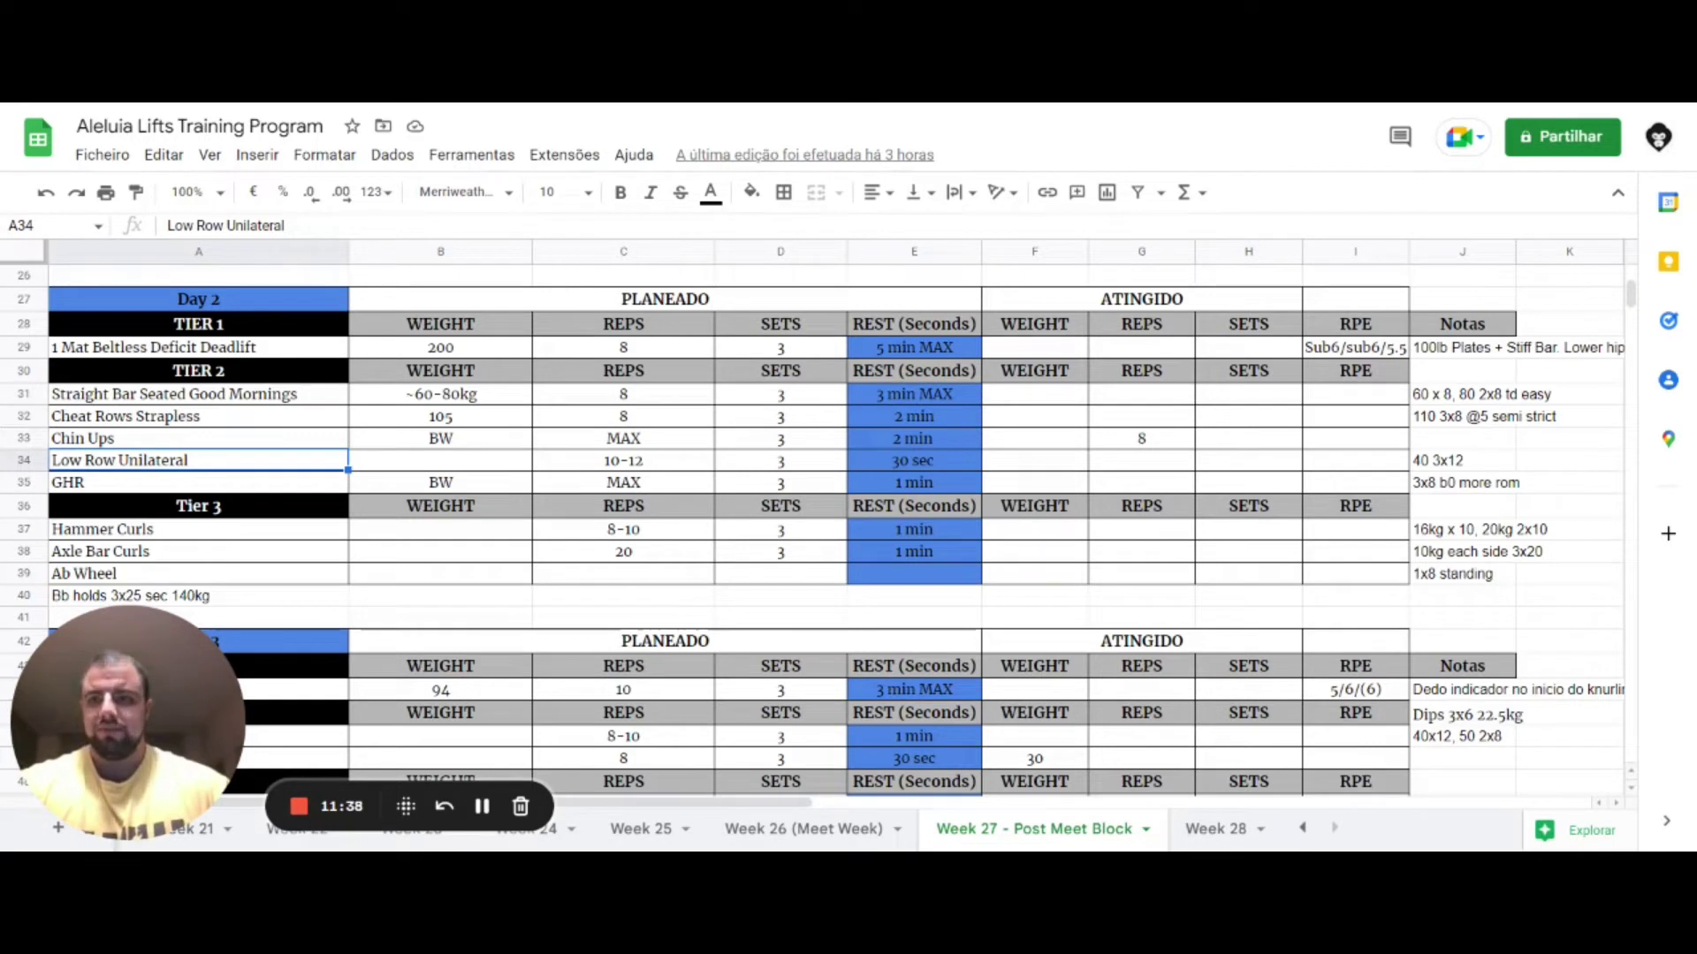
pyautogui.click(199, 482)
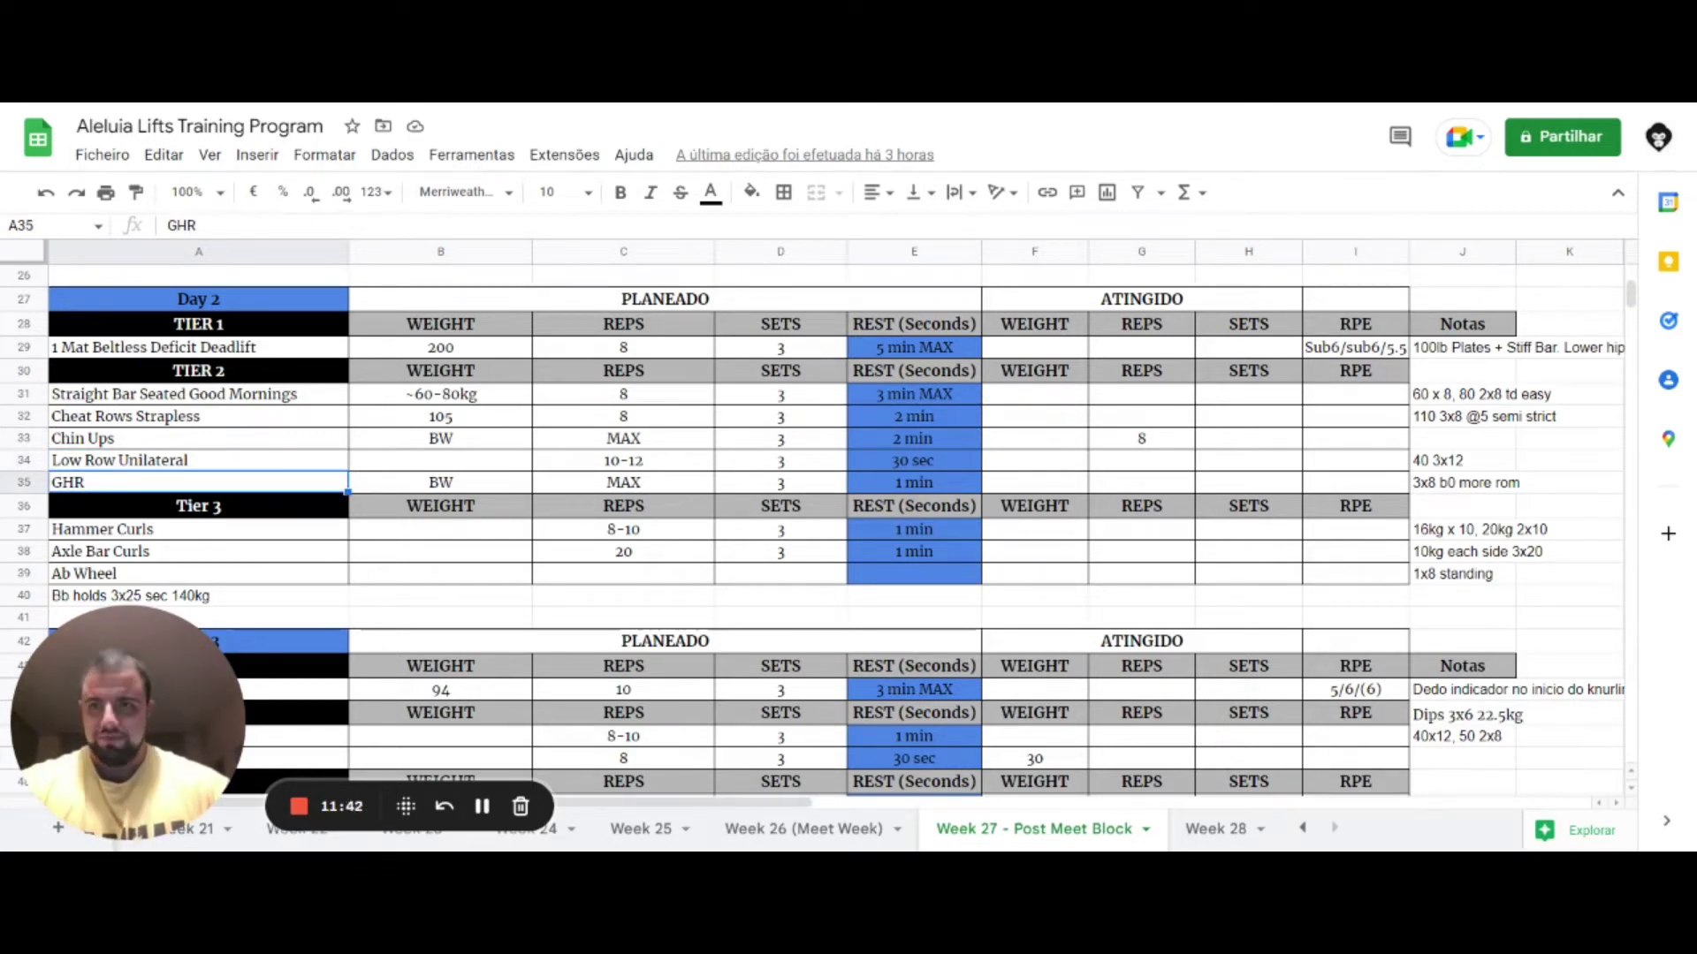
# Review Day 2's Tier 3 exercises from Hammer Curls to Ab Wheel, plus the Bb holds entry beneath them
pyautogui.click(199, 528)
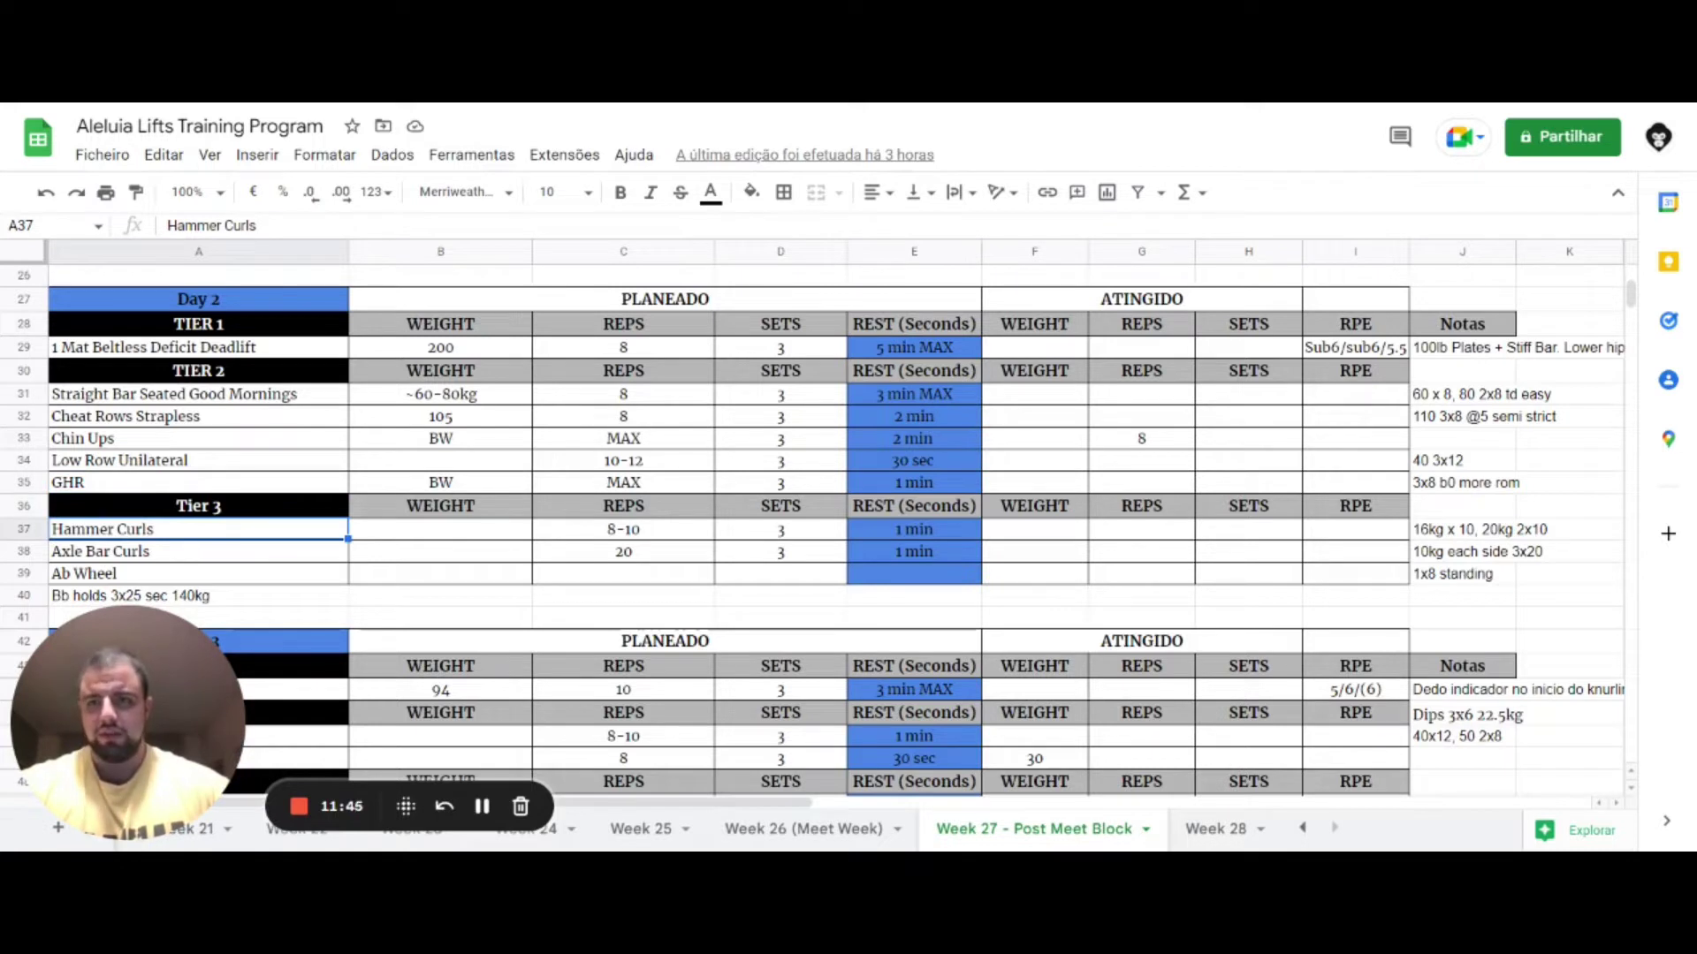
pyautogui.click(199, 551)
pyautogui.click(199, 572)
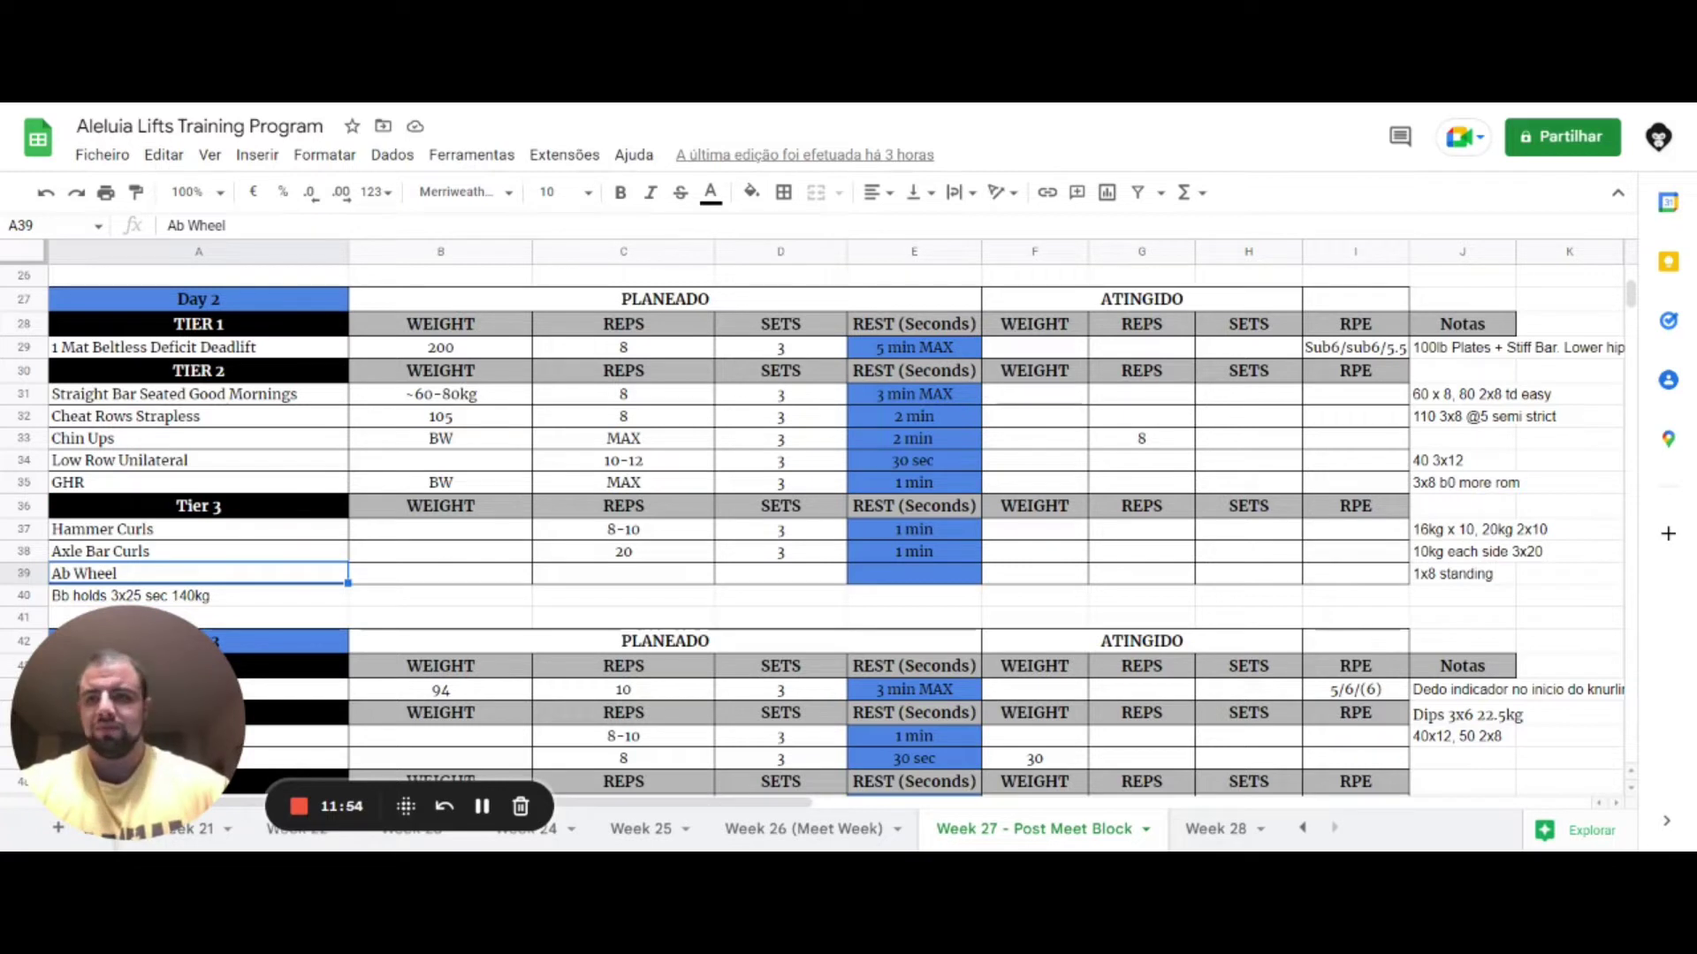
pyautogui.click(132, 595)
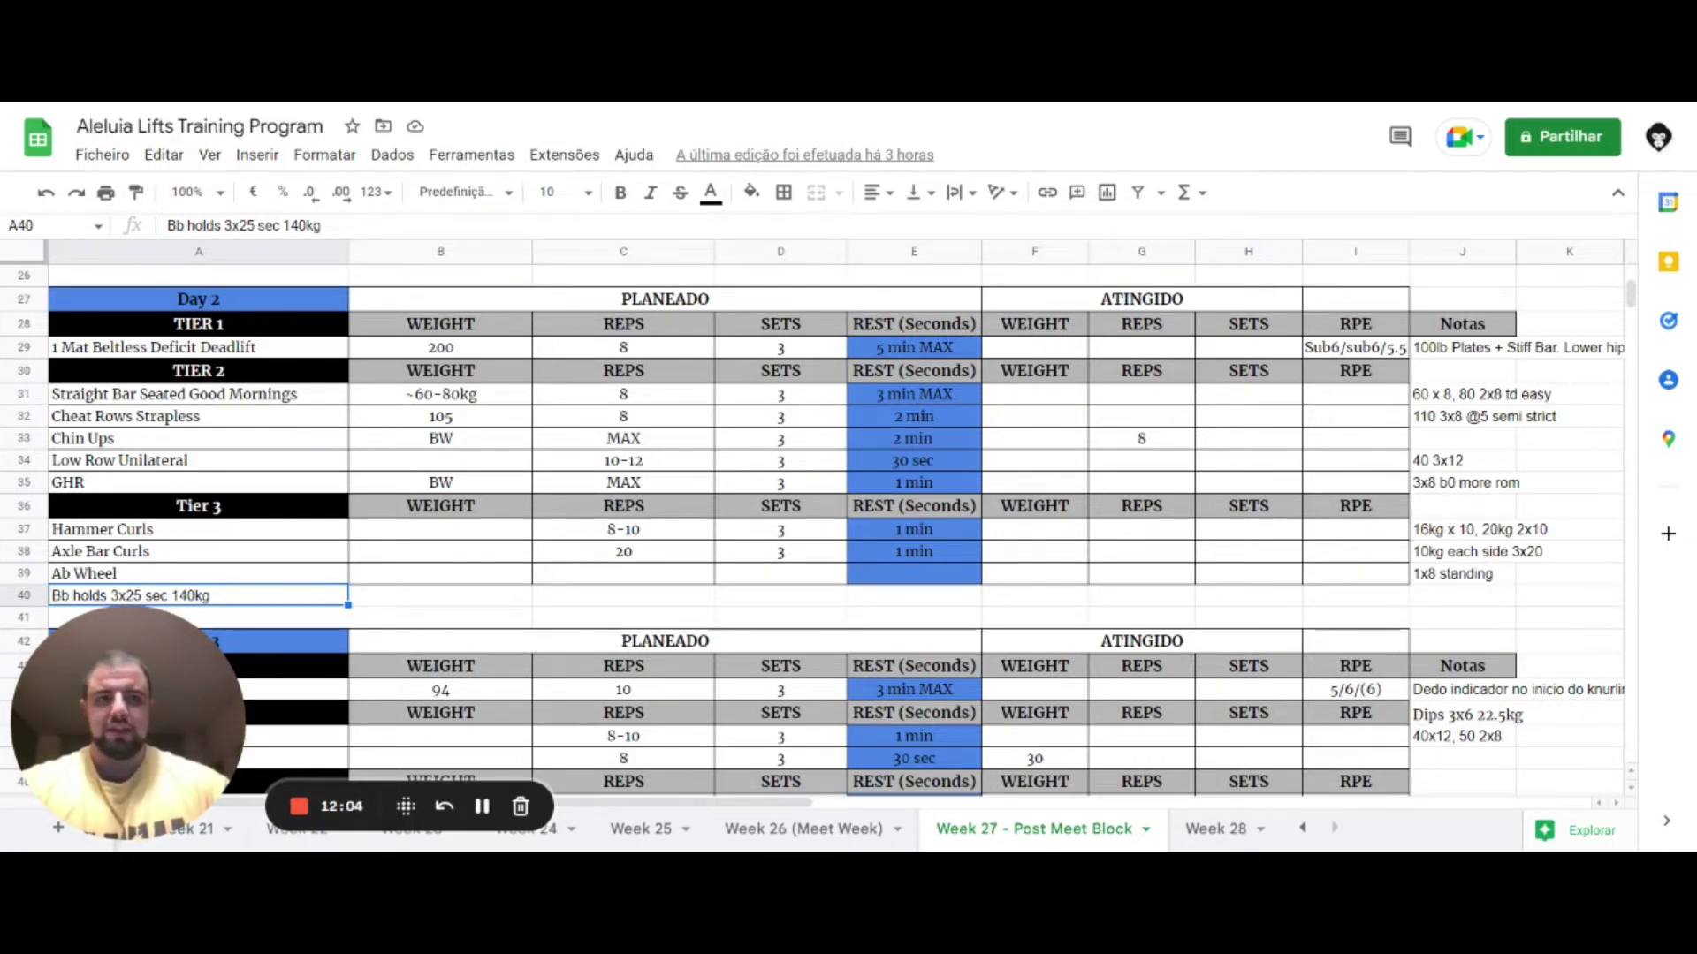
# Move on to the Day 3 block and review its Tier 1 lift, Close Grip Paused Larsen
pyautogui.press('Down')
pyautogui.press('Down')
pyautogui.press('Down')
pyautogui.press('Down')
pyautogui.press('Down')
pyautogui.press('Down')
pyautogui.press('Down')
pyautogui.press('Down')
pyautogui.press('Down')
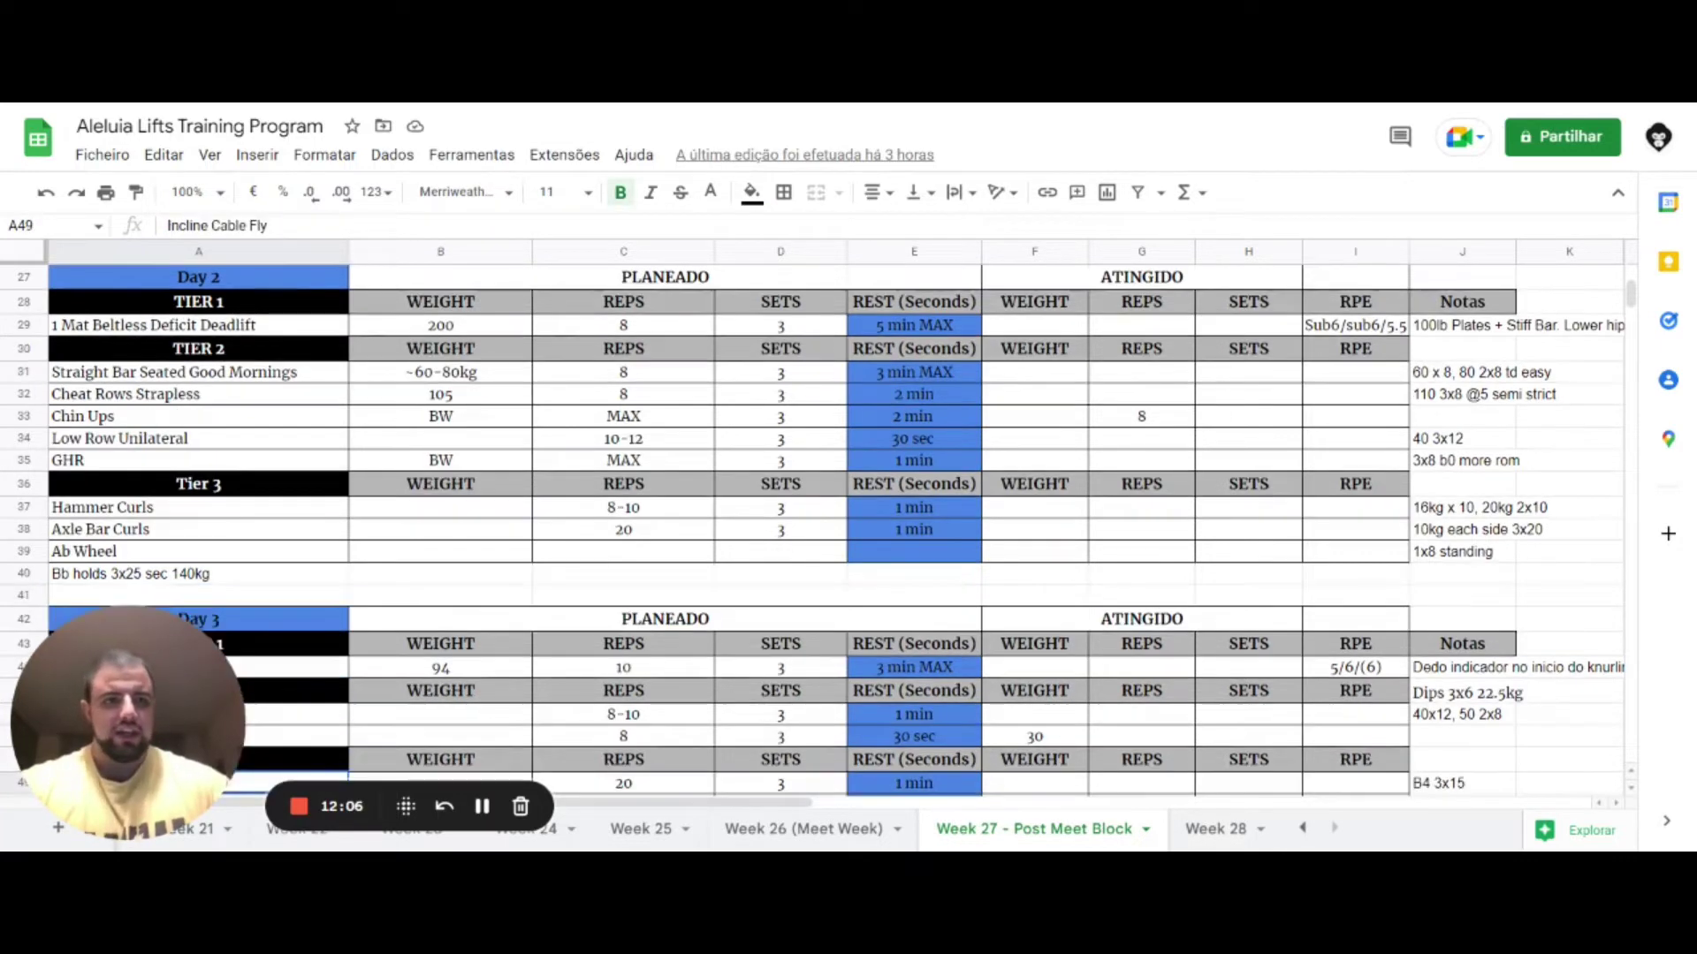
pyautogui.press('Down')
pyautogui.press('Down')
pyautogui.press('Down')
pyautogui.press('Down')
pyautogui.press('Down')
pyautogui.press('Down')
pyautogui.press('Down')
pyautogui.press('Down')
pyautogui.press('Down')
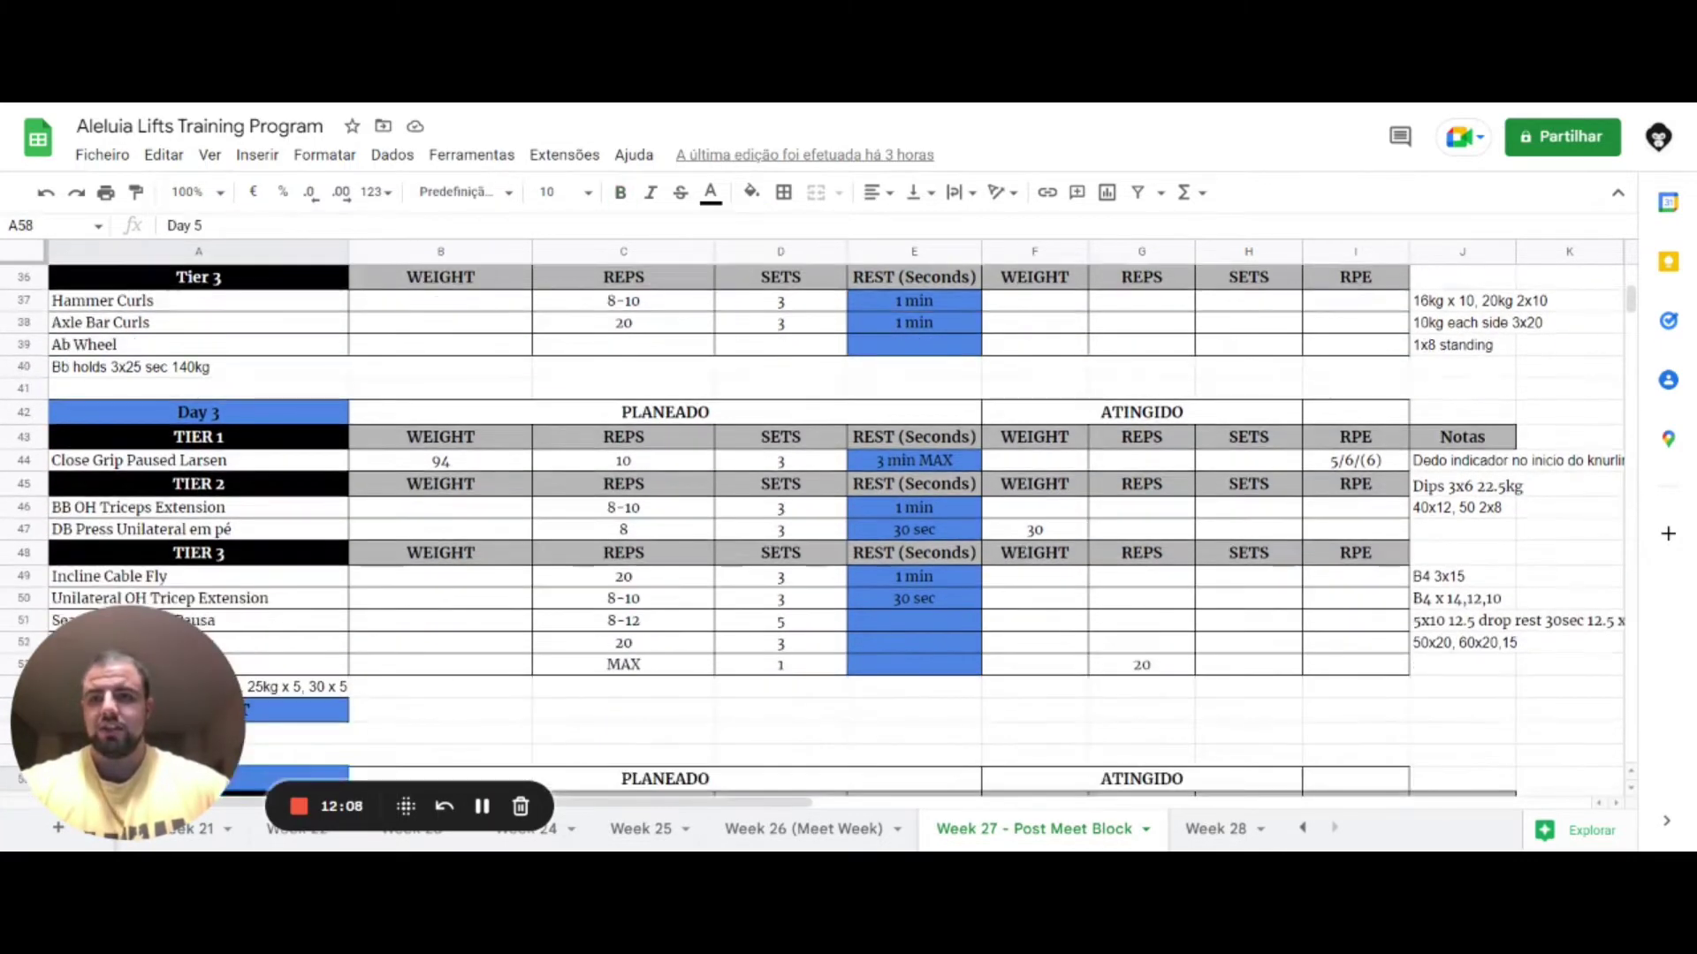
pyautogui.press('Down')
pyautogui.press('Down')
pyautogui.press('Down')
pyautogui.press('Down')
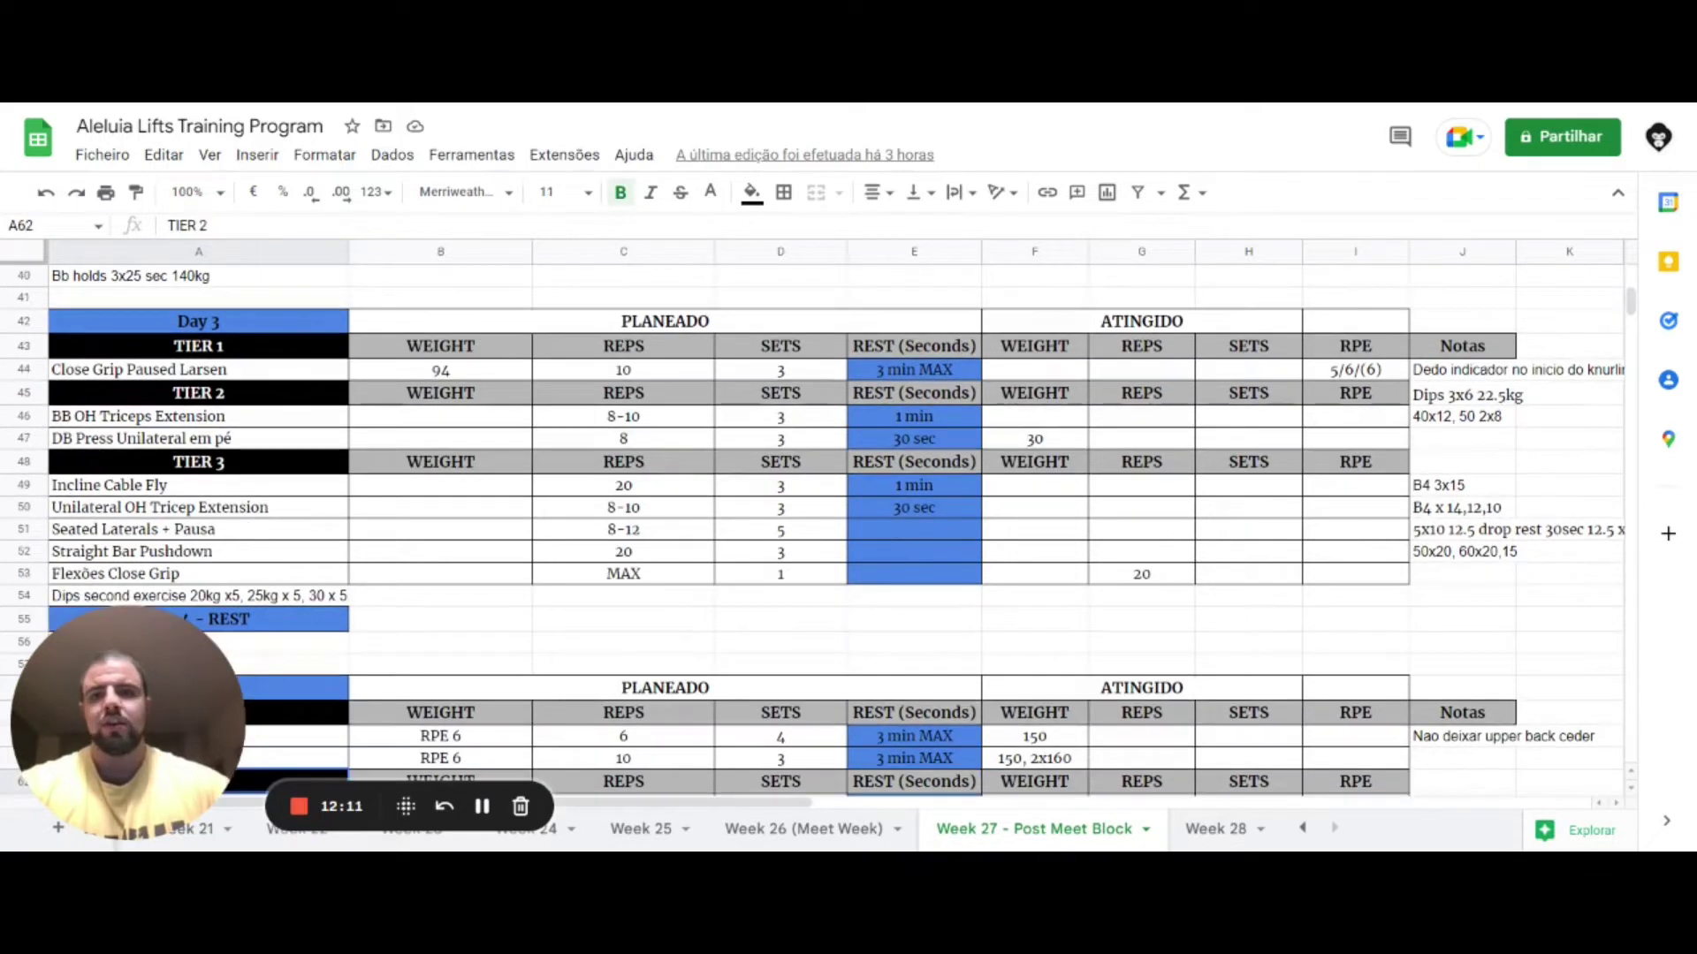
pyautogui.click(281, 377)
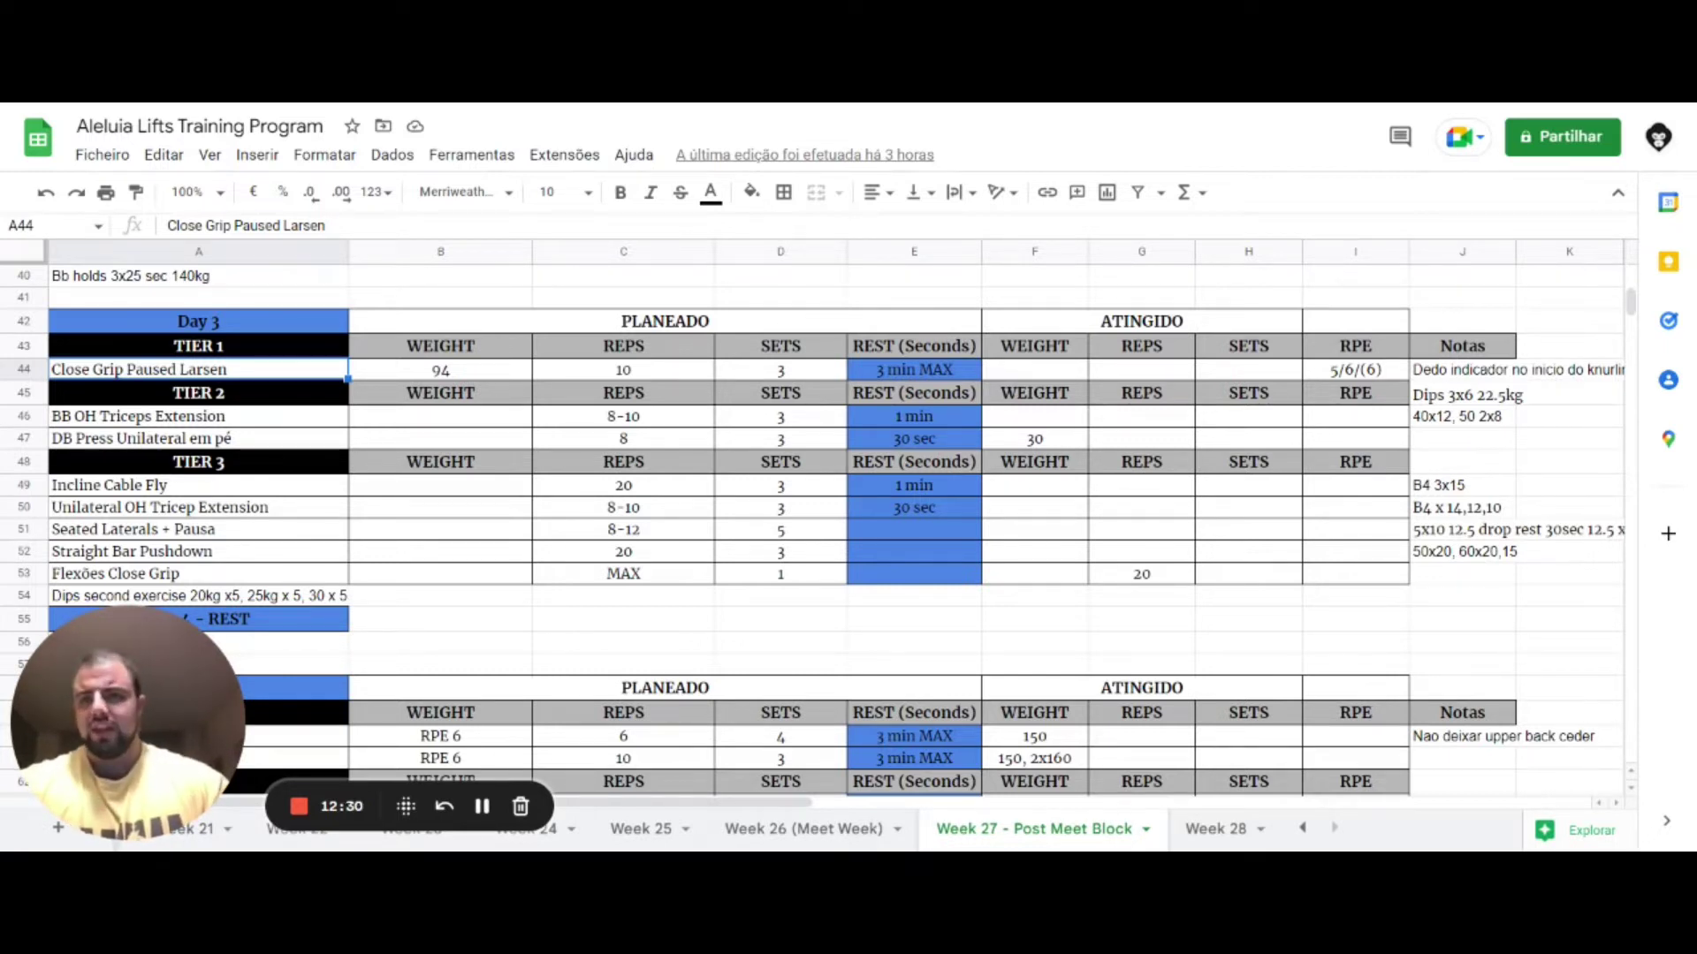
# Go through Day 3's Tier 2 and Tier 3 exercises, from BB OH Triceps Extension down to the dips entry below the table
pyautogui.click(198, 416)
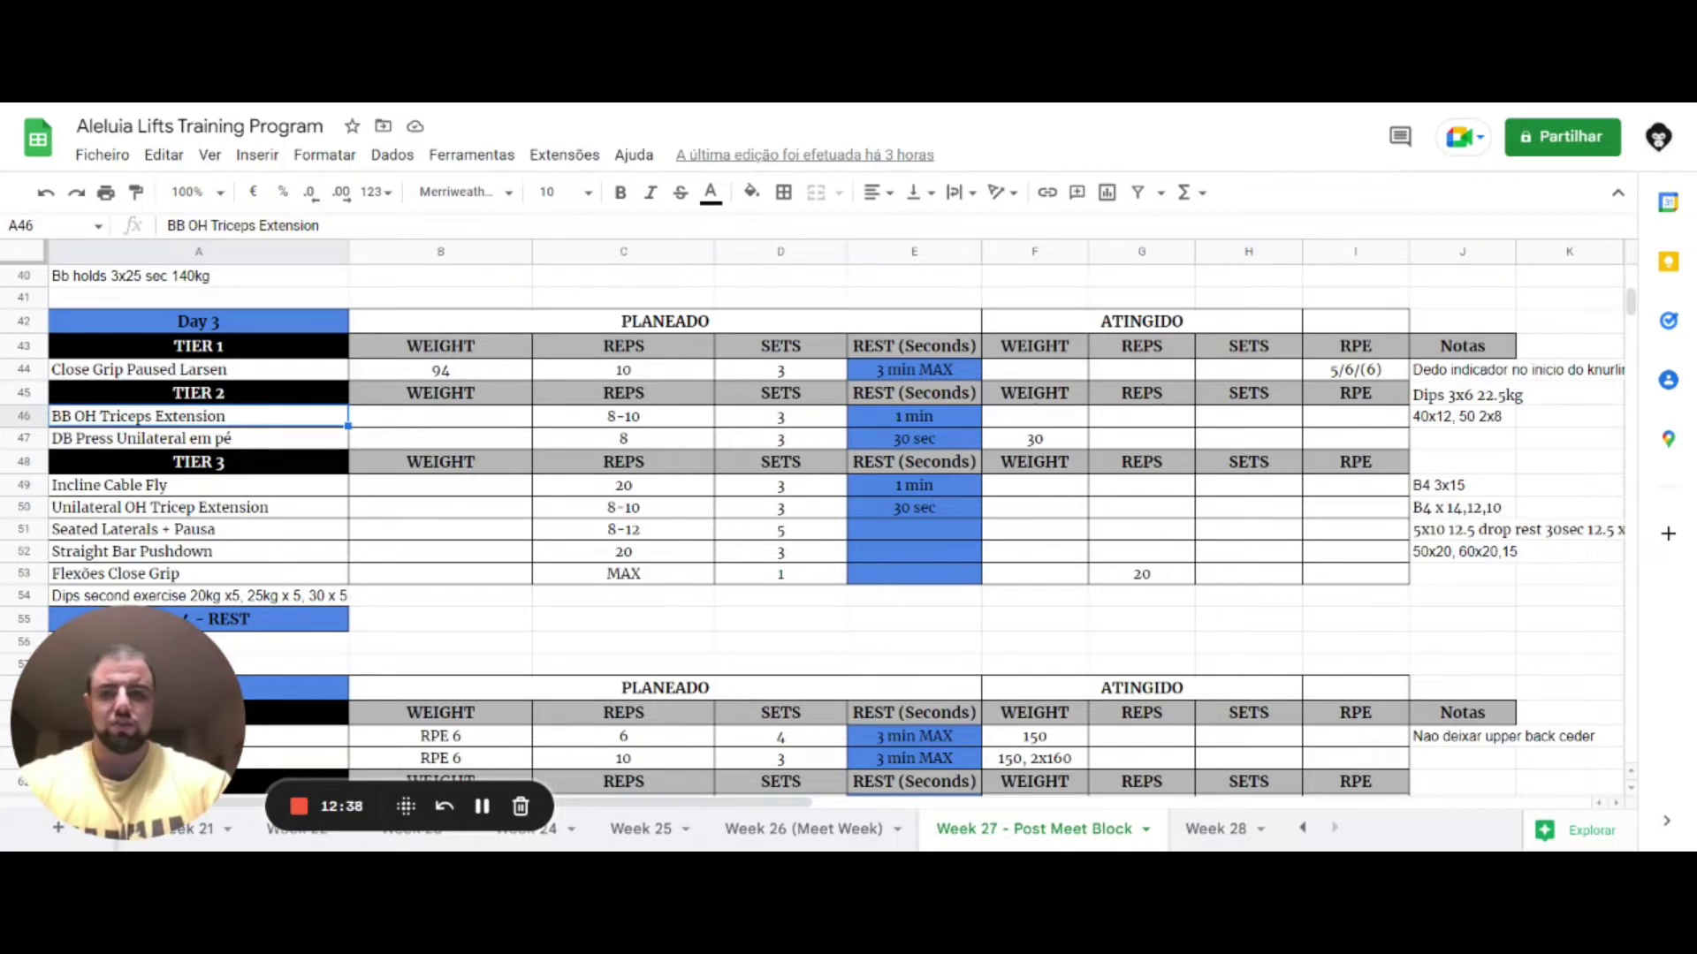
pyautogui.click(198, 438)
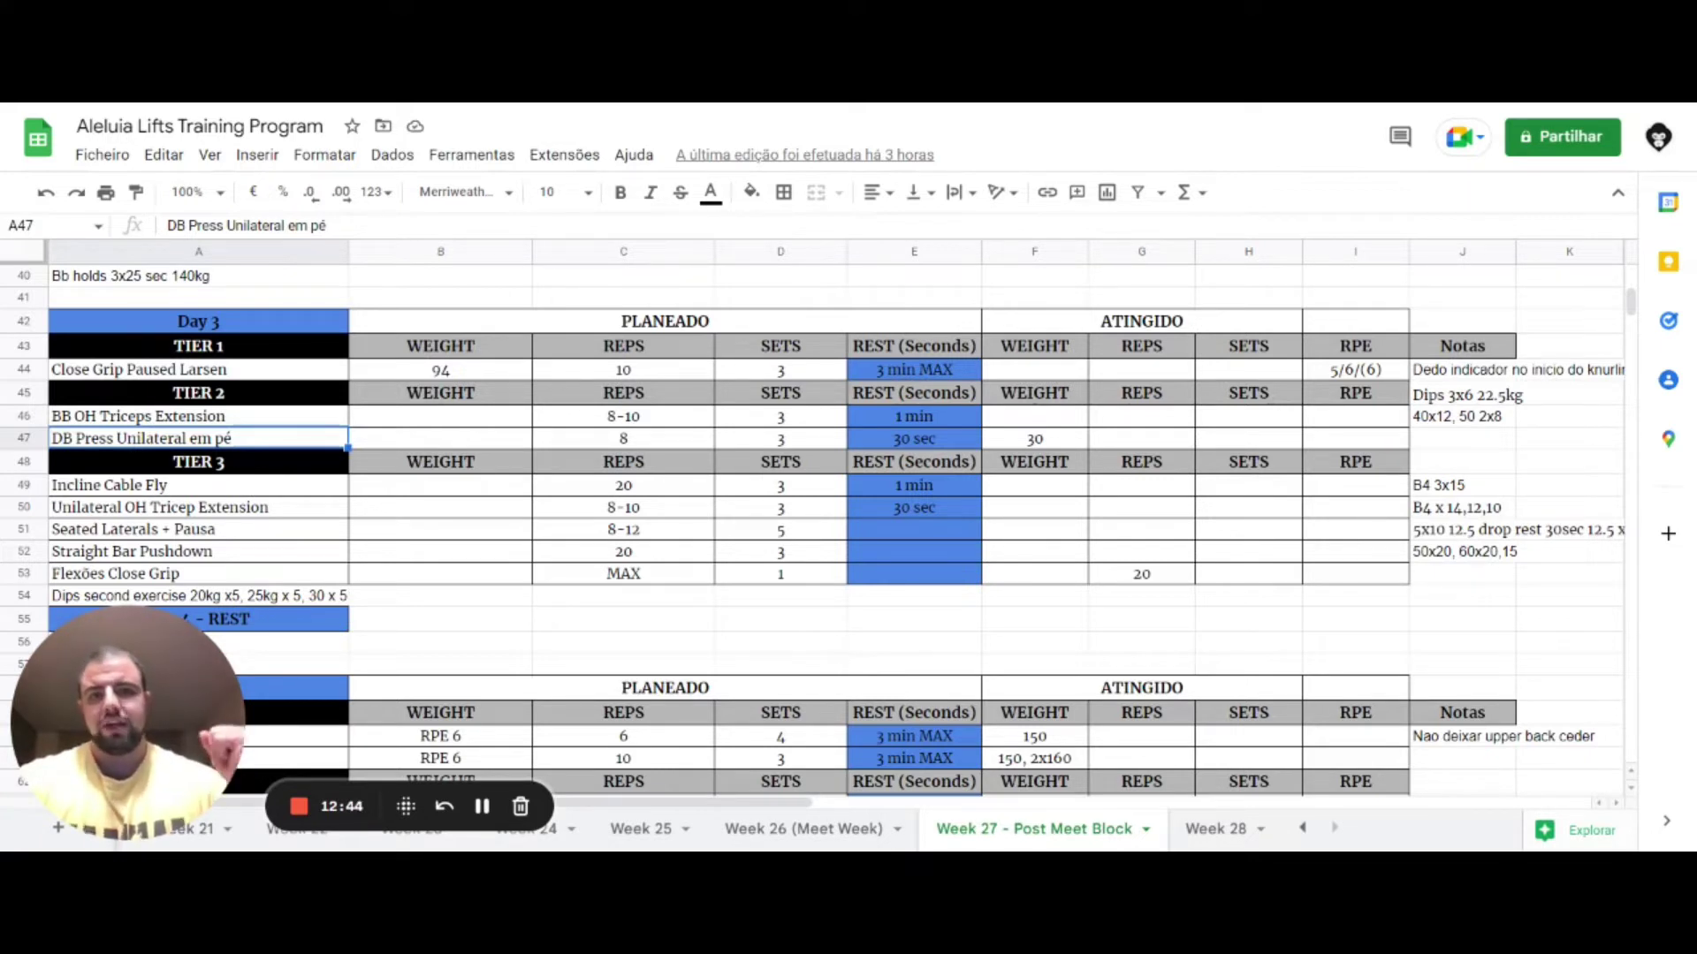
pyautogui.press('Down')
pyautogui.press('Down')
pyautogui.press('Down')
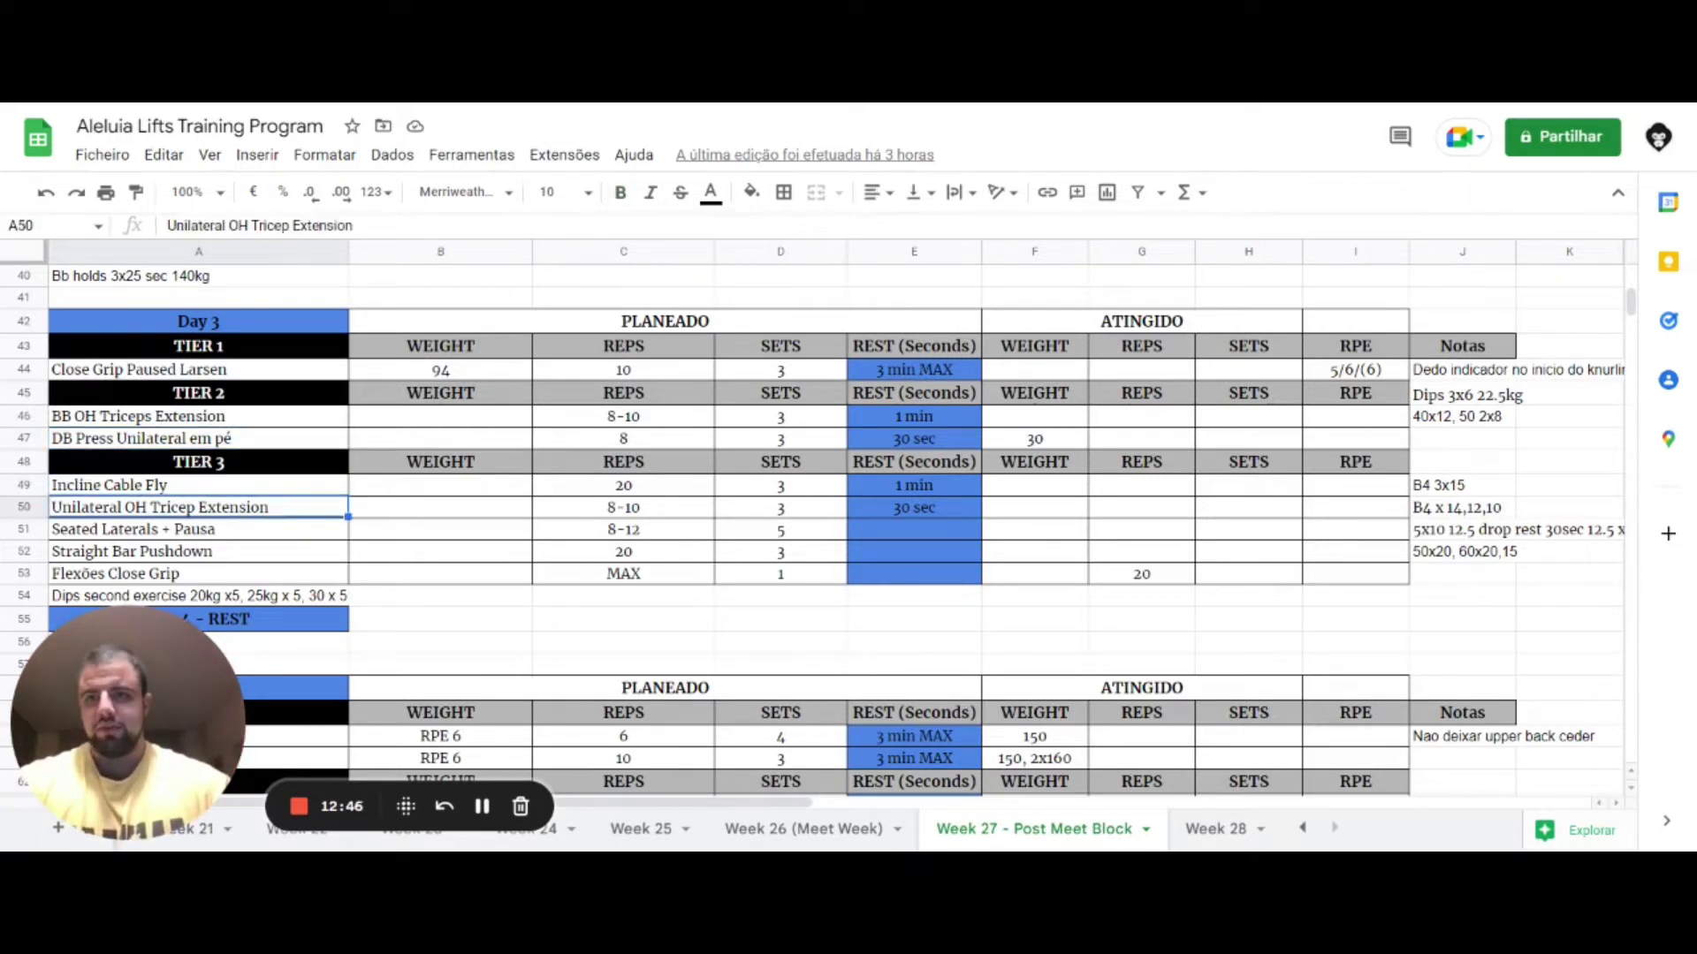
pyautogui.press('Down')
pyautogui.press('Down')
pyautogui.press('Down')
pyautogui.press('Down')
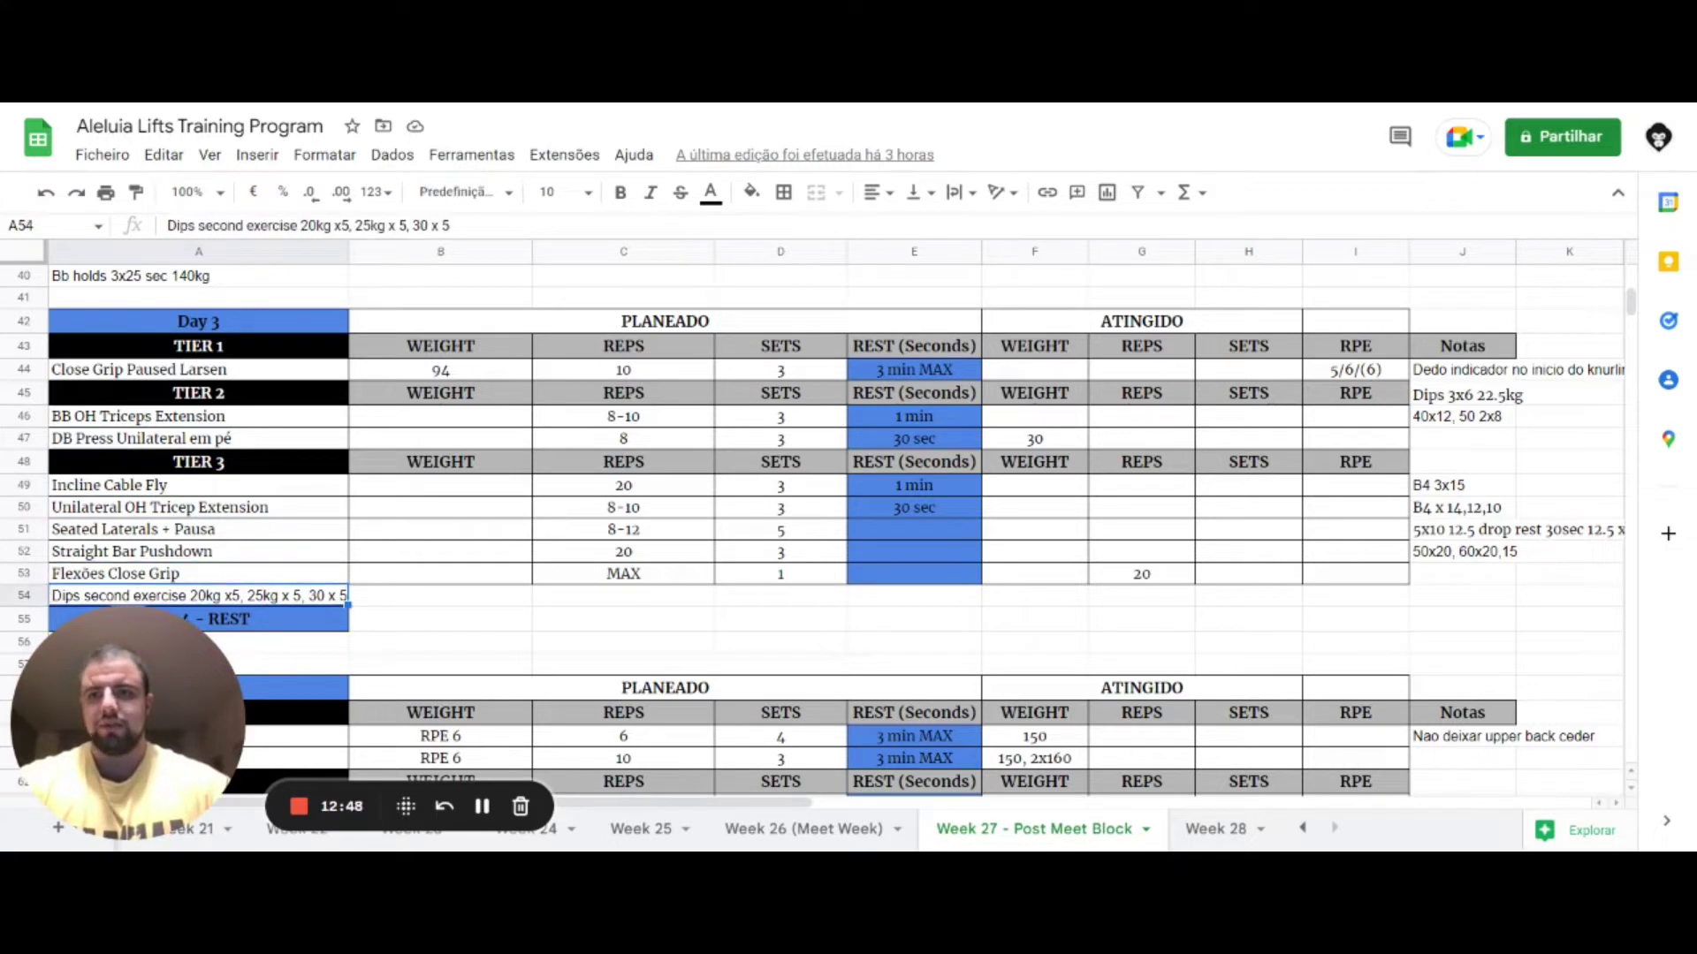
# Check the Notas entries for BB OH Triceps Extension and for the dips in Day 3's Tier 2
pyautogui.press('Up')
pyautogui.press('Up')
pyautogui.press('Up')
pyautogui.press('Up')
pyautogui.press('Up')
pyautogui.press('Up')
pyautogui.press('Up')
pyautogui.press('Up')
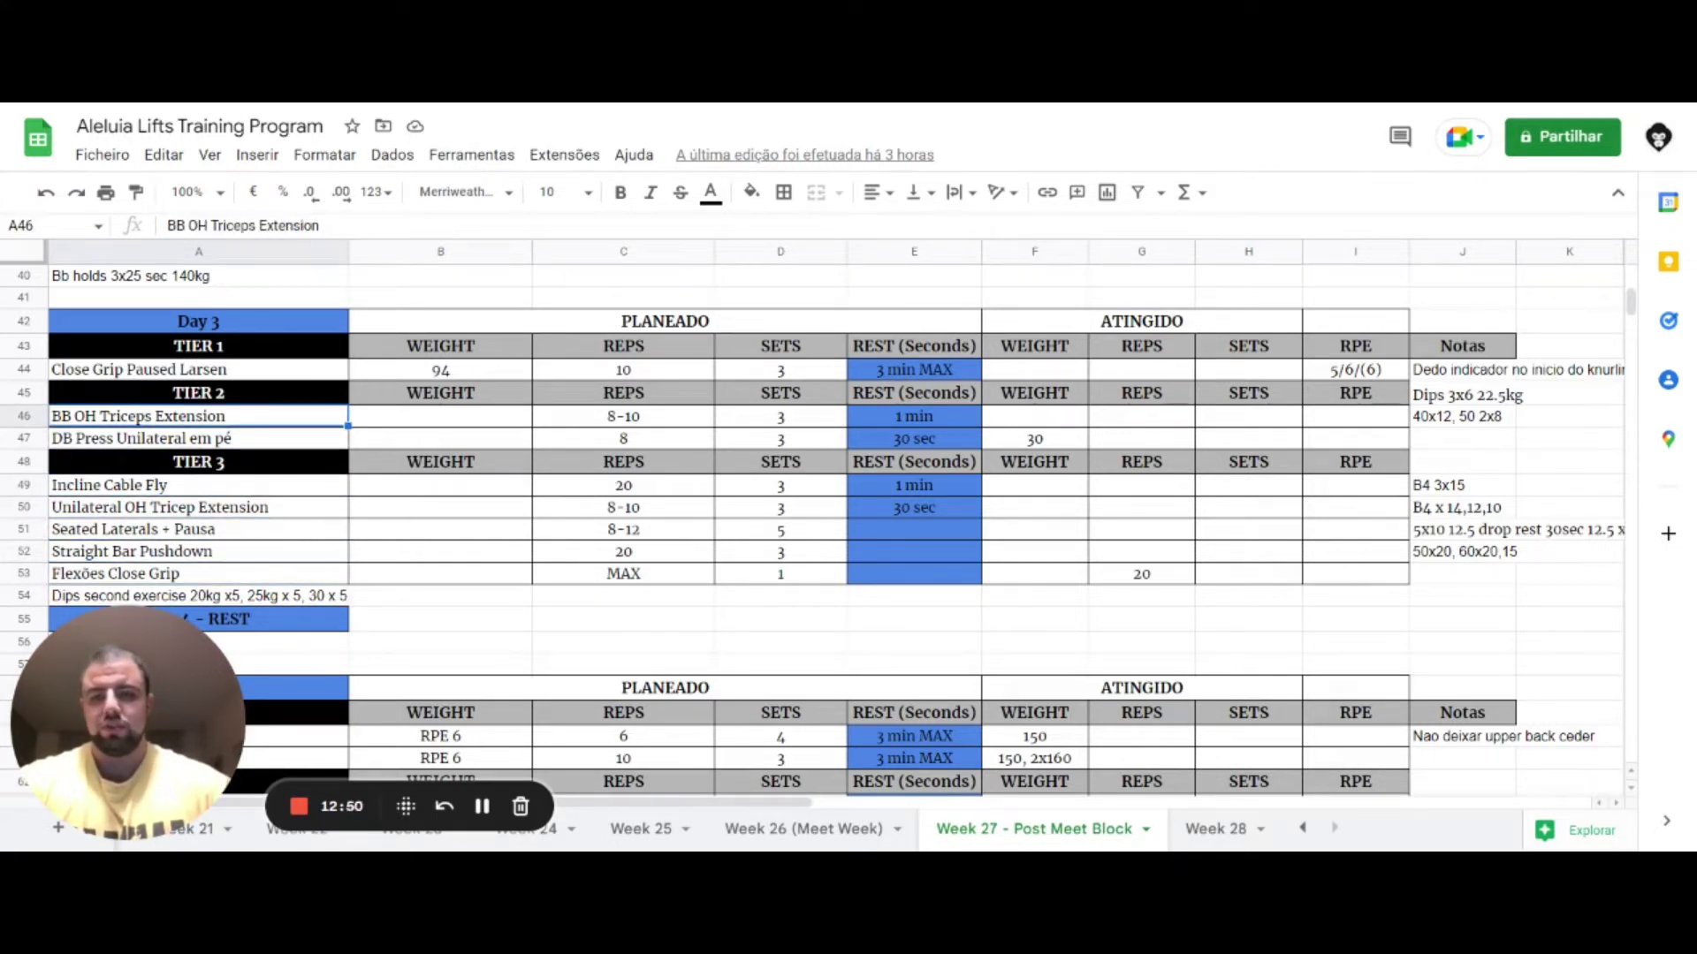
pyautogui.press('Right')
pyautogui.press('Right')
pyautogui.press('Right')
pyautogui.press('Right')
pyautogui.press('Right')
pyautogui.press('Right')
pyautogui.press('Right')
pyautogui.press('Right')
pyautogui.press('Right')
pyautogui.press('Right')
pyautogui.press('Right')
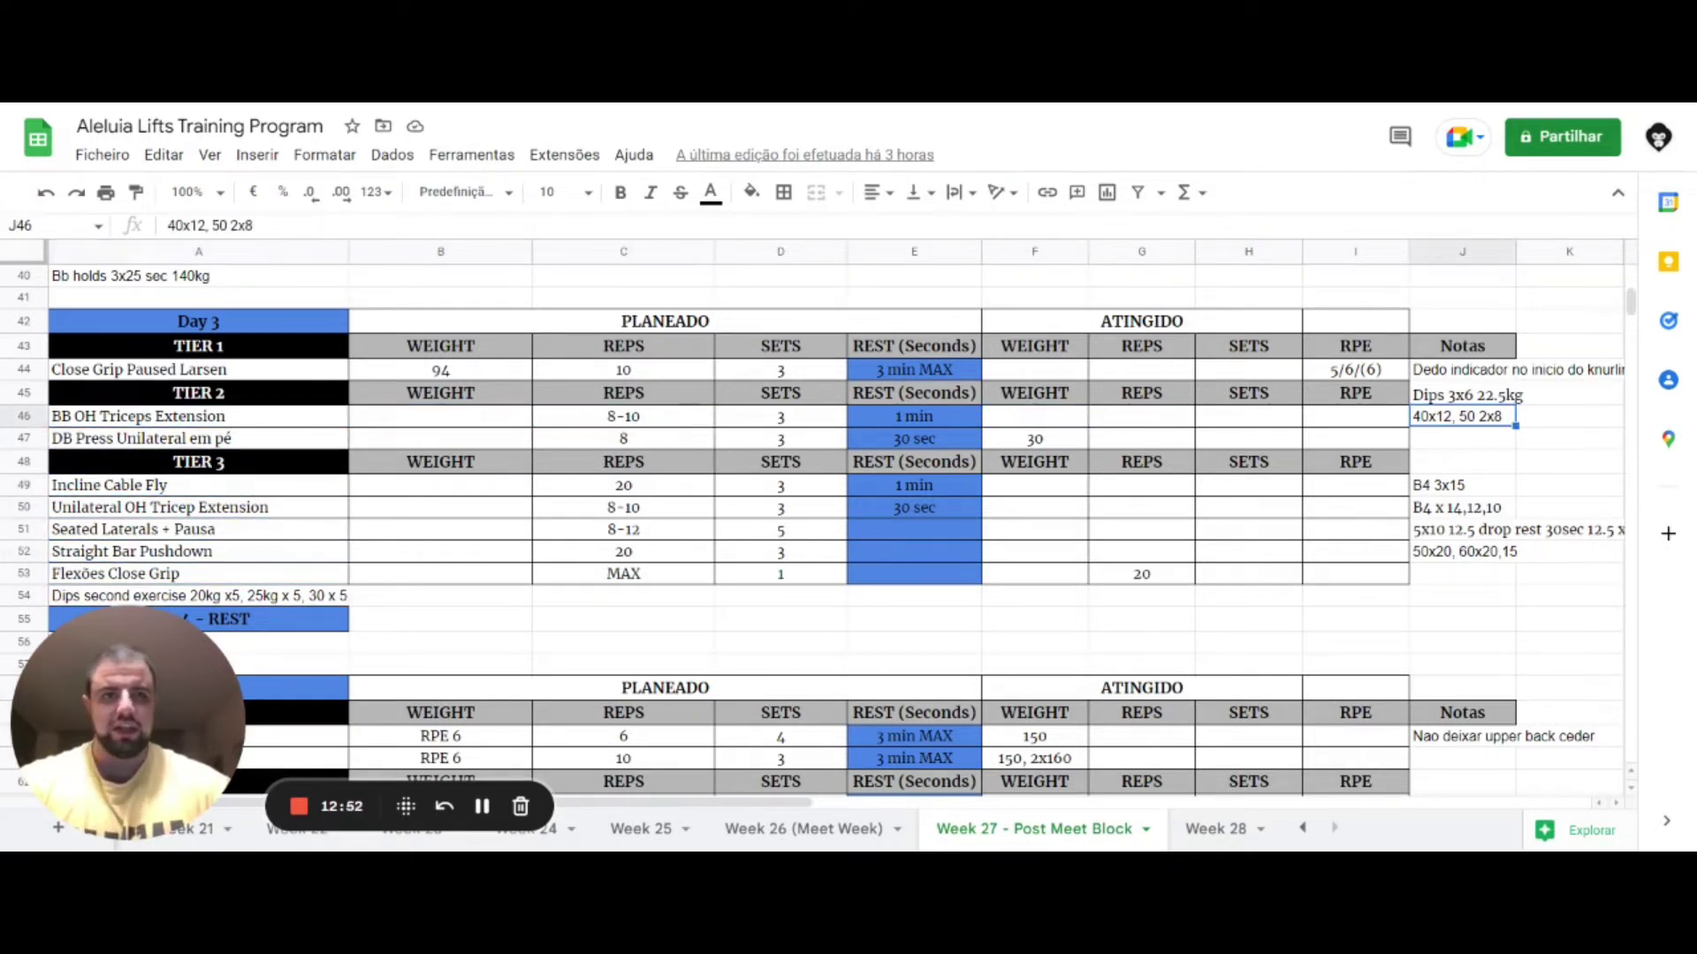
pyautogui.press('Left')
pyautogui.press('Up')
pyautogui.press('Left')
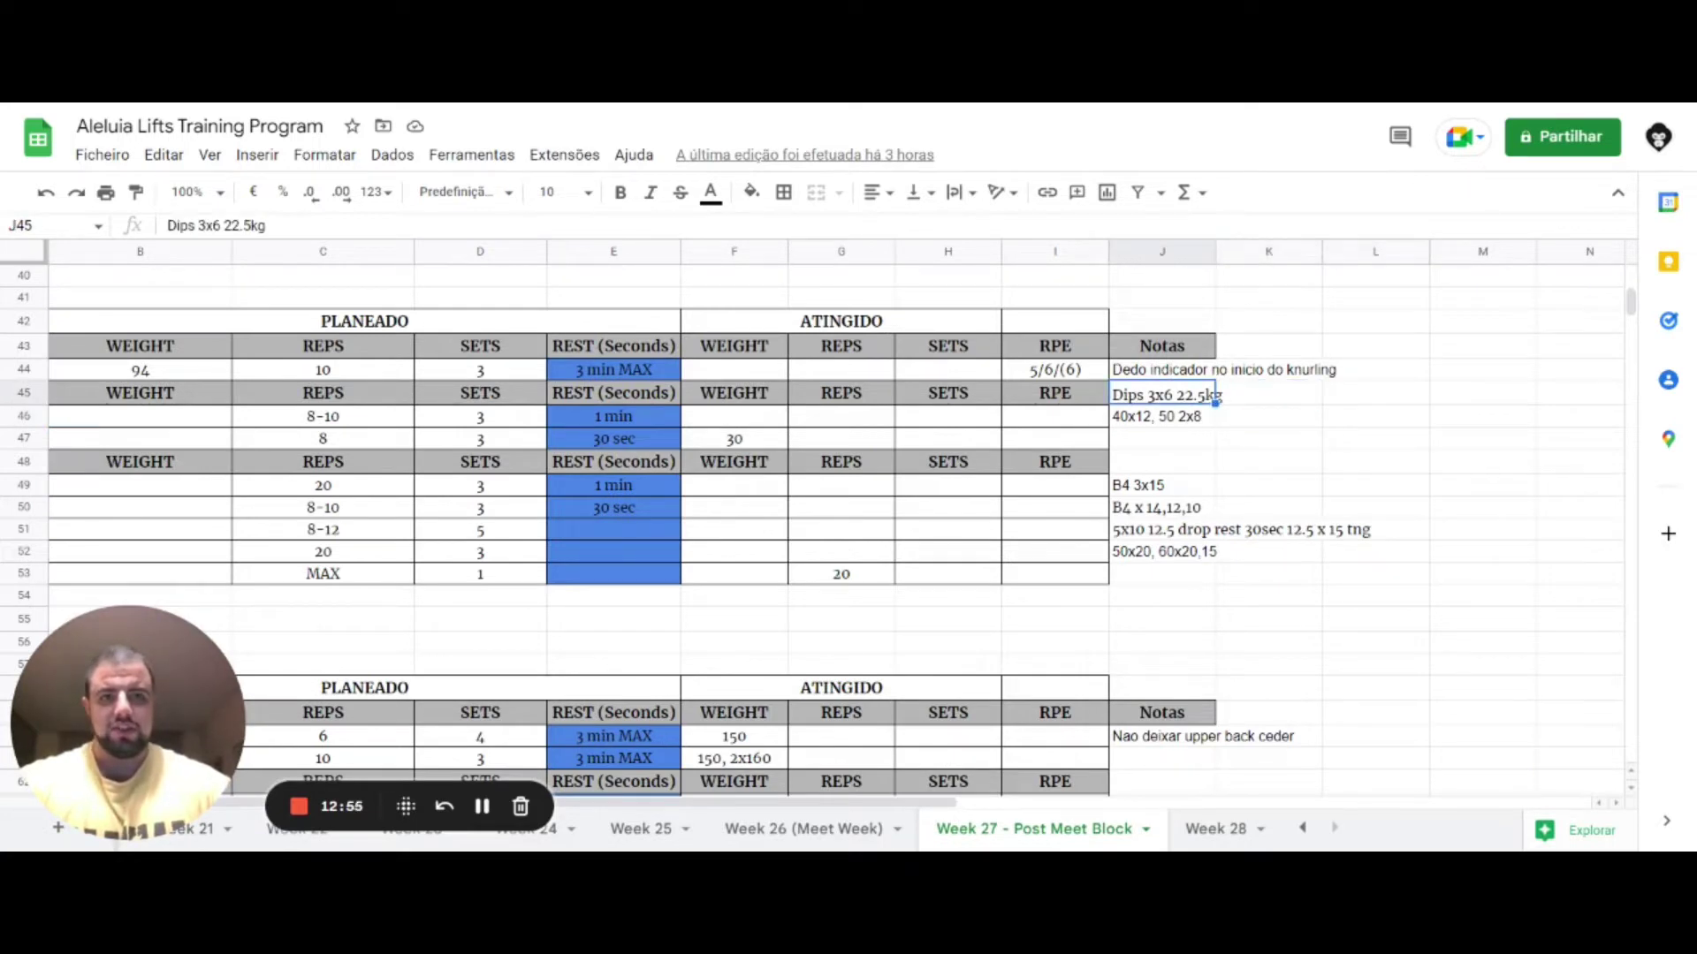
# Return to Day 3's Tier 2 exercise names and review BB OH Triceps Extension and DB Press Unilateral em pé
pyautogui.press('Left')
pyautogui.press('Left')
pyautogui.press('Left')
pyautogui.press('Left')
pyautogui.press('Left')
pyautogui.press('Left')
pyautogui.press('Left')
pyautogui.press('Left')
pyautogui.press('Left')
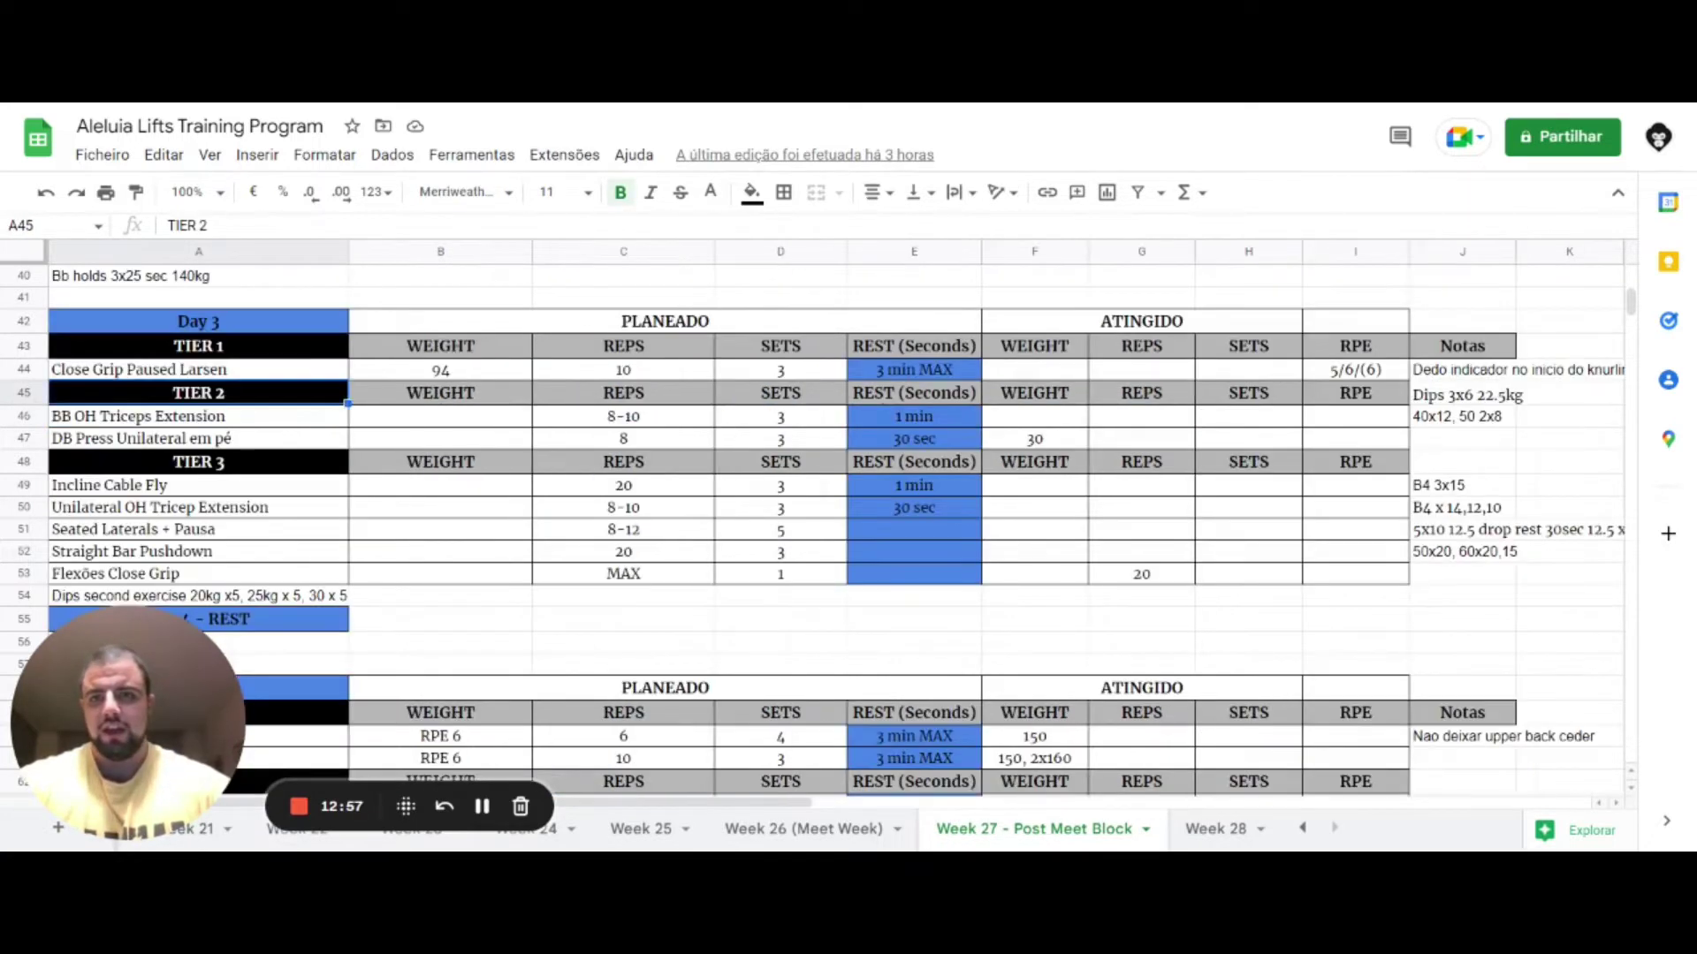
pyautogui.press('Down')
pyautogui.press('Down')
pyautogui.press('Down')
pyautogui.press('Up')
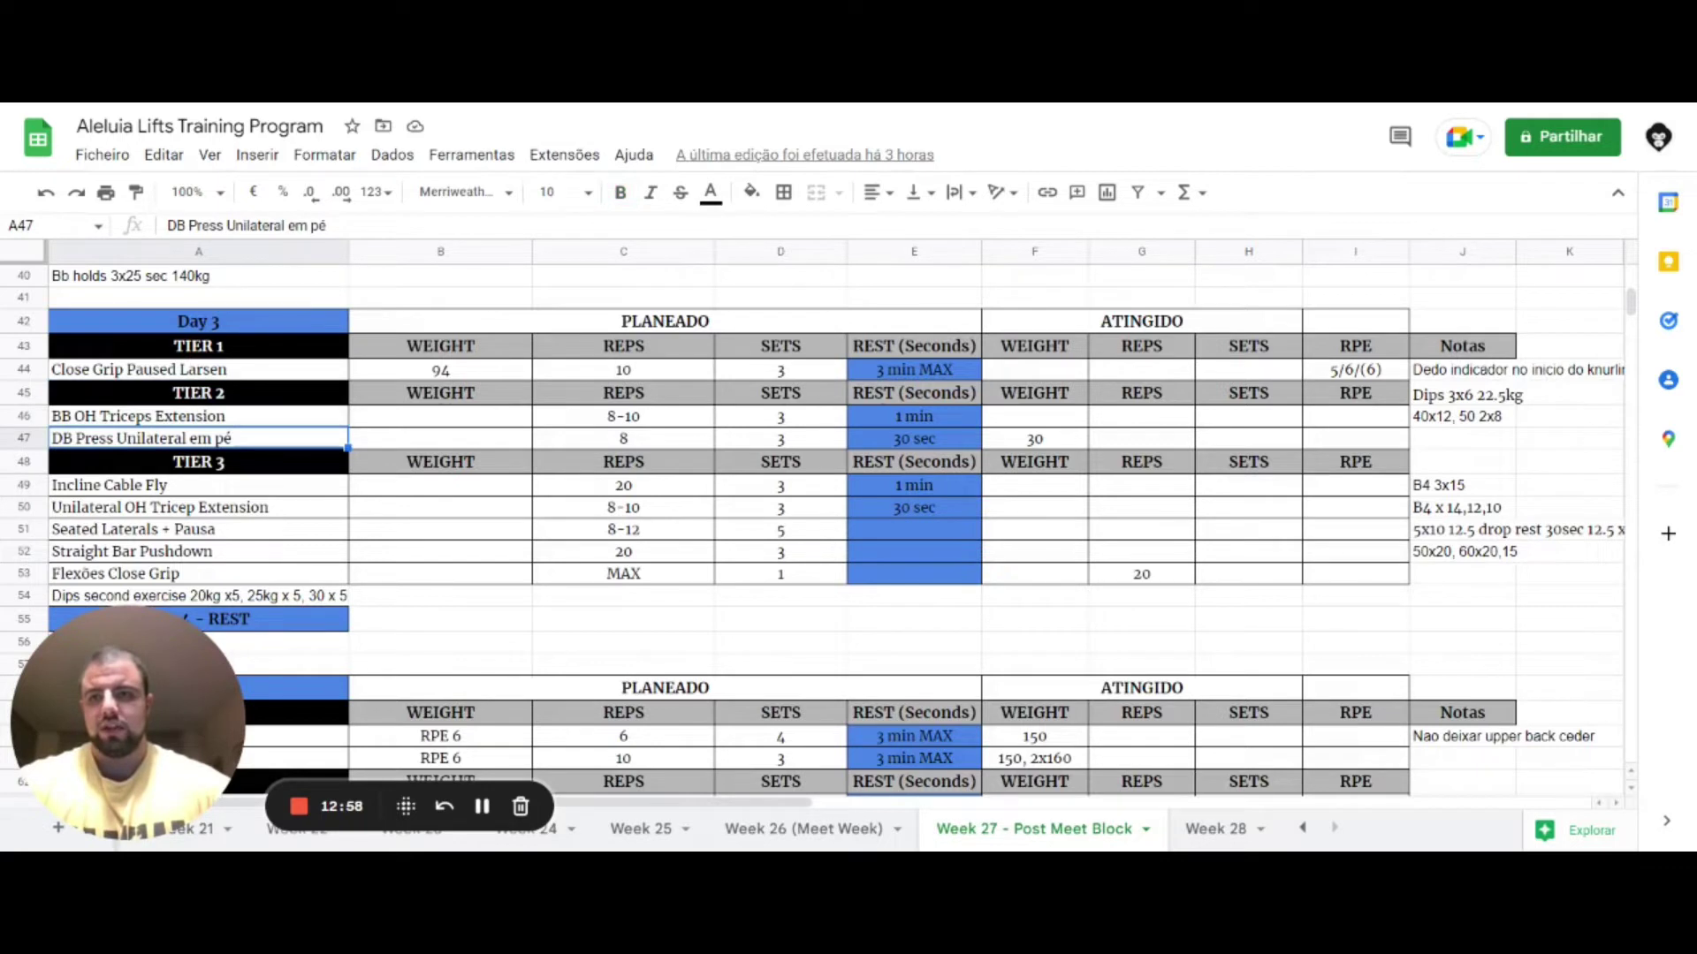
pyautogui.press('Up')
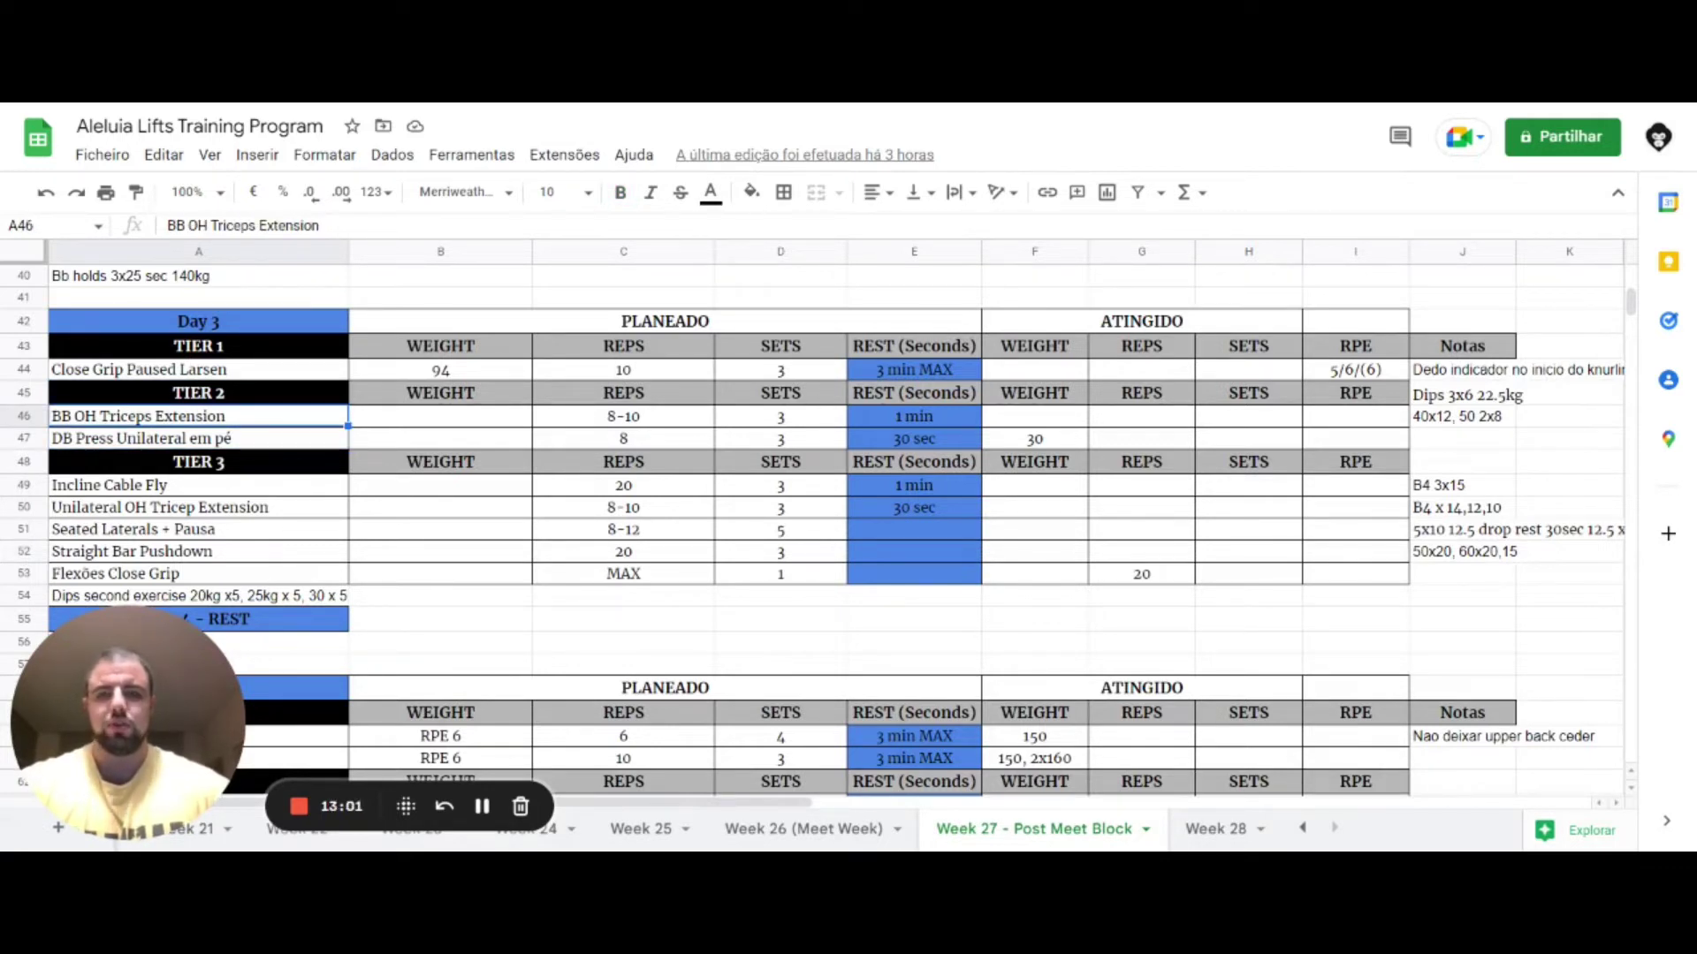
pyautogui.press('Down')
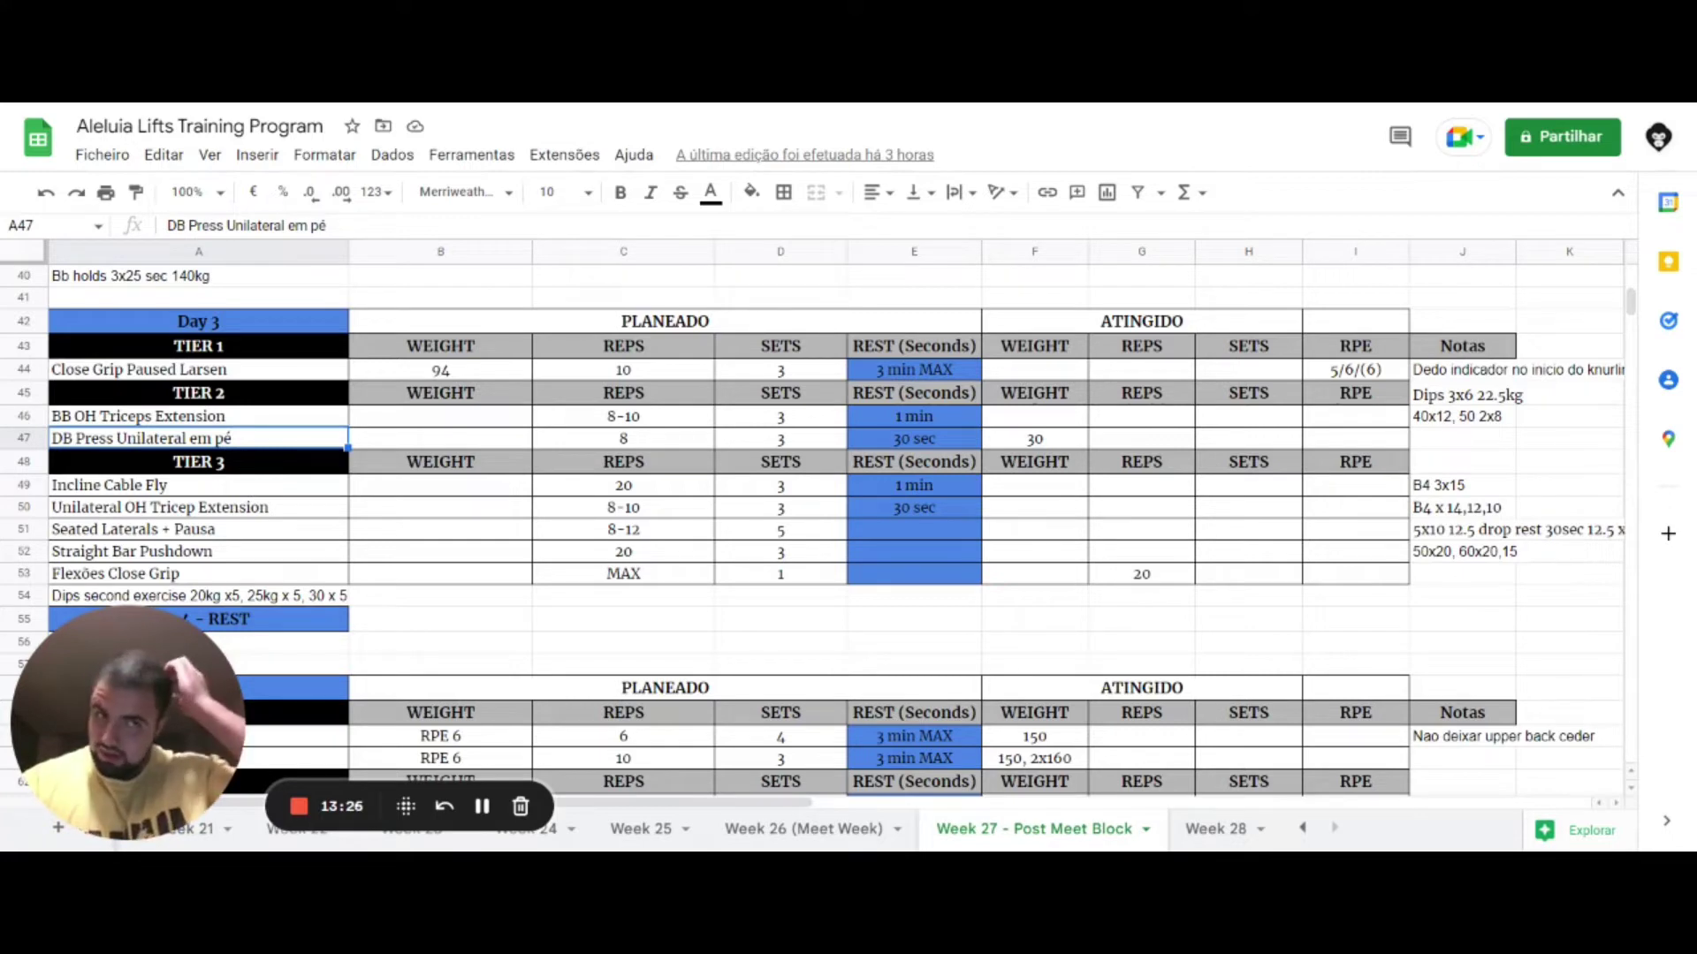
# Go to the Day 5 block and review its Tier 1 lifts, 3-1-0 Beltless SSB and Wide Grip Beltless RDLs
pyautogui.press('Down')
pyautogui.press('Down')
pyautogui.press('Down')
pyautogui.press('Down')
pyautogui.press('Down')
pyautogui.press('Down')
pyautogui.press('Down')
pyautogui.press('Down')
pyautogui.press('Down')
pyautogui.press('Down')
pyautogui.press('Down')
pyautogui.press('Down')
pyautogui.press('Down')
pyautogui.press('Down')
pyautogui.press('Down')
pyautogui.press('Down')
pyautogui.press('Down')
pyautogui.press('Down')
pyautogui.press('Down')
pyautogui.press('Down')
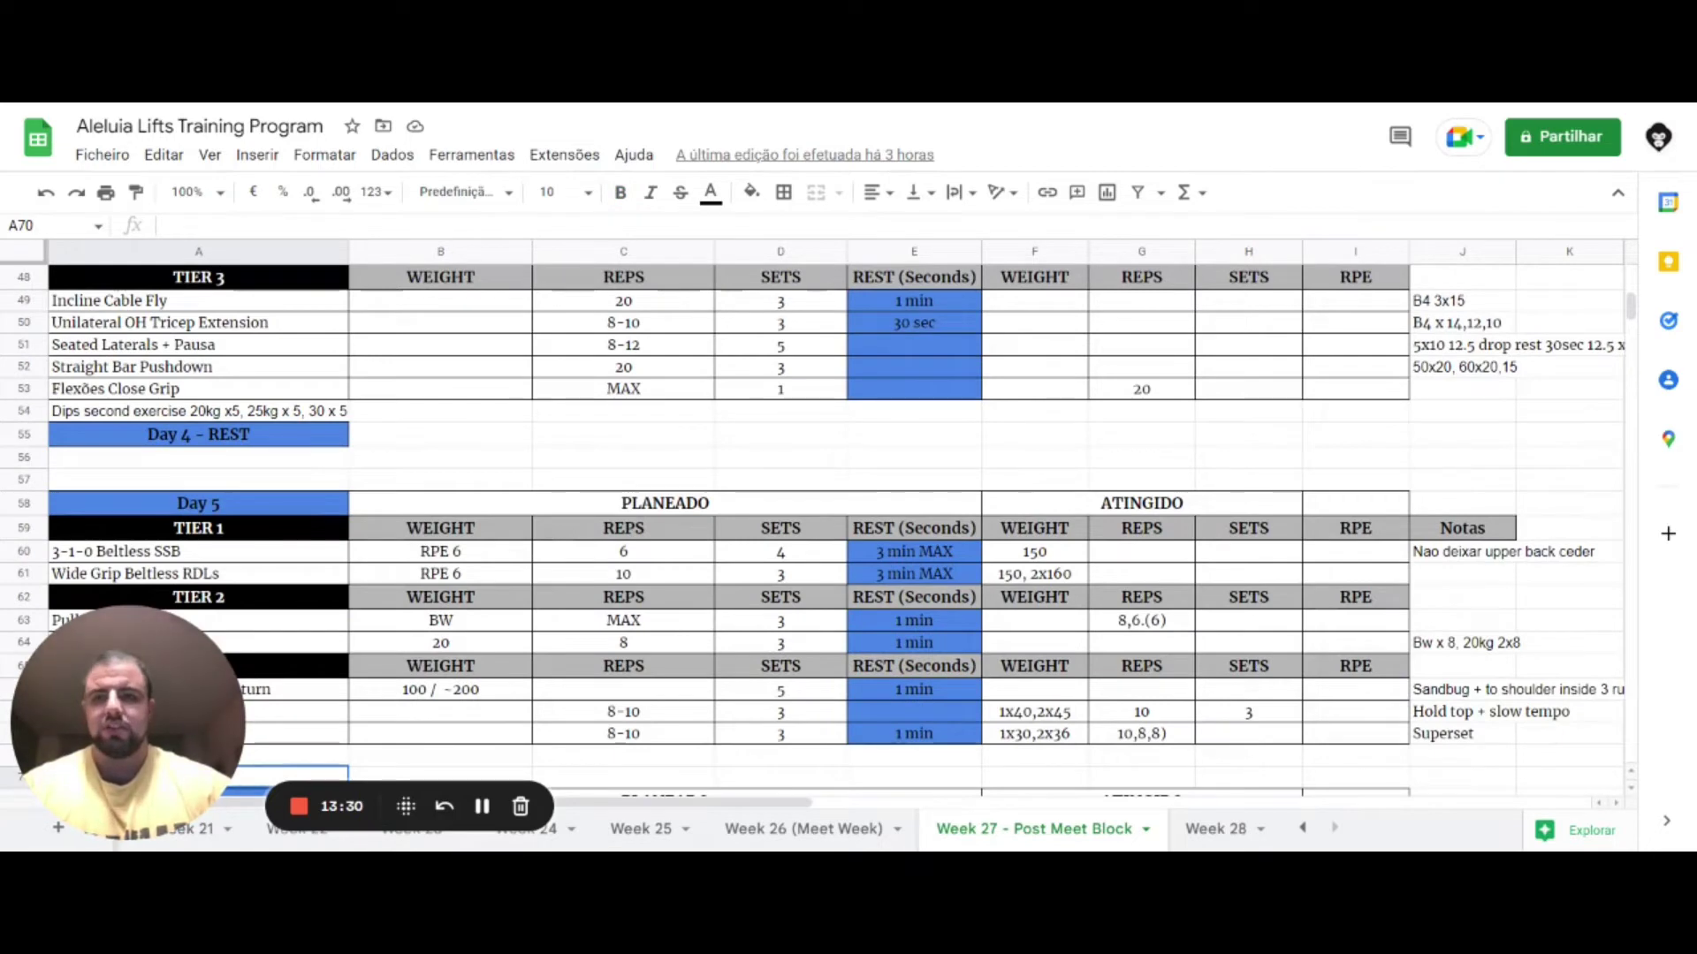
pyautogui.press('Down')
pyautogui.press('Down')
pyautogui.press('Down')
pyautogui.press('Down')
pyautogui.press('Down')
pyautogui.press('Down')
pyautogui.press('Down')
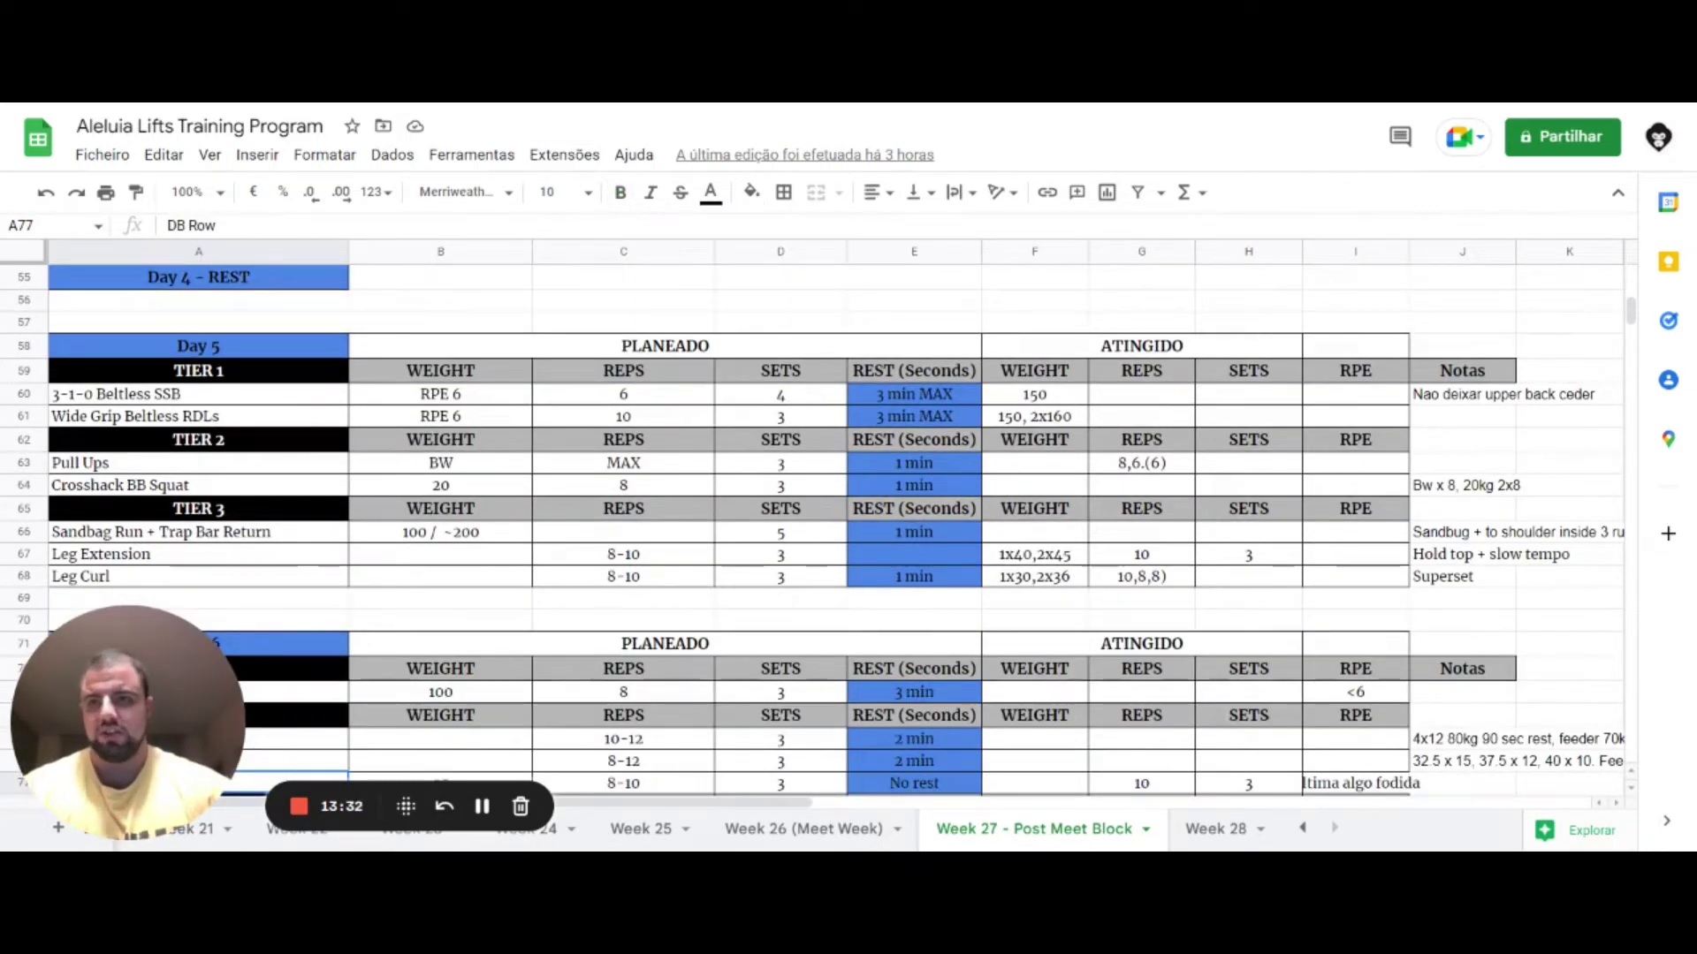
pyautogui.click(193, 414)
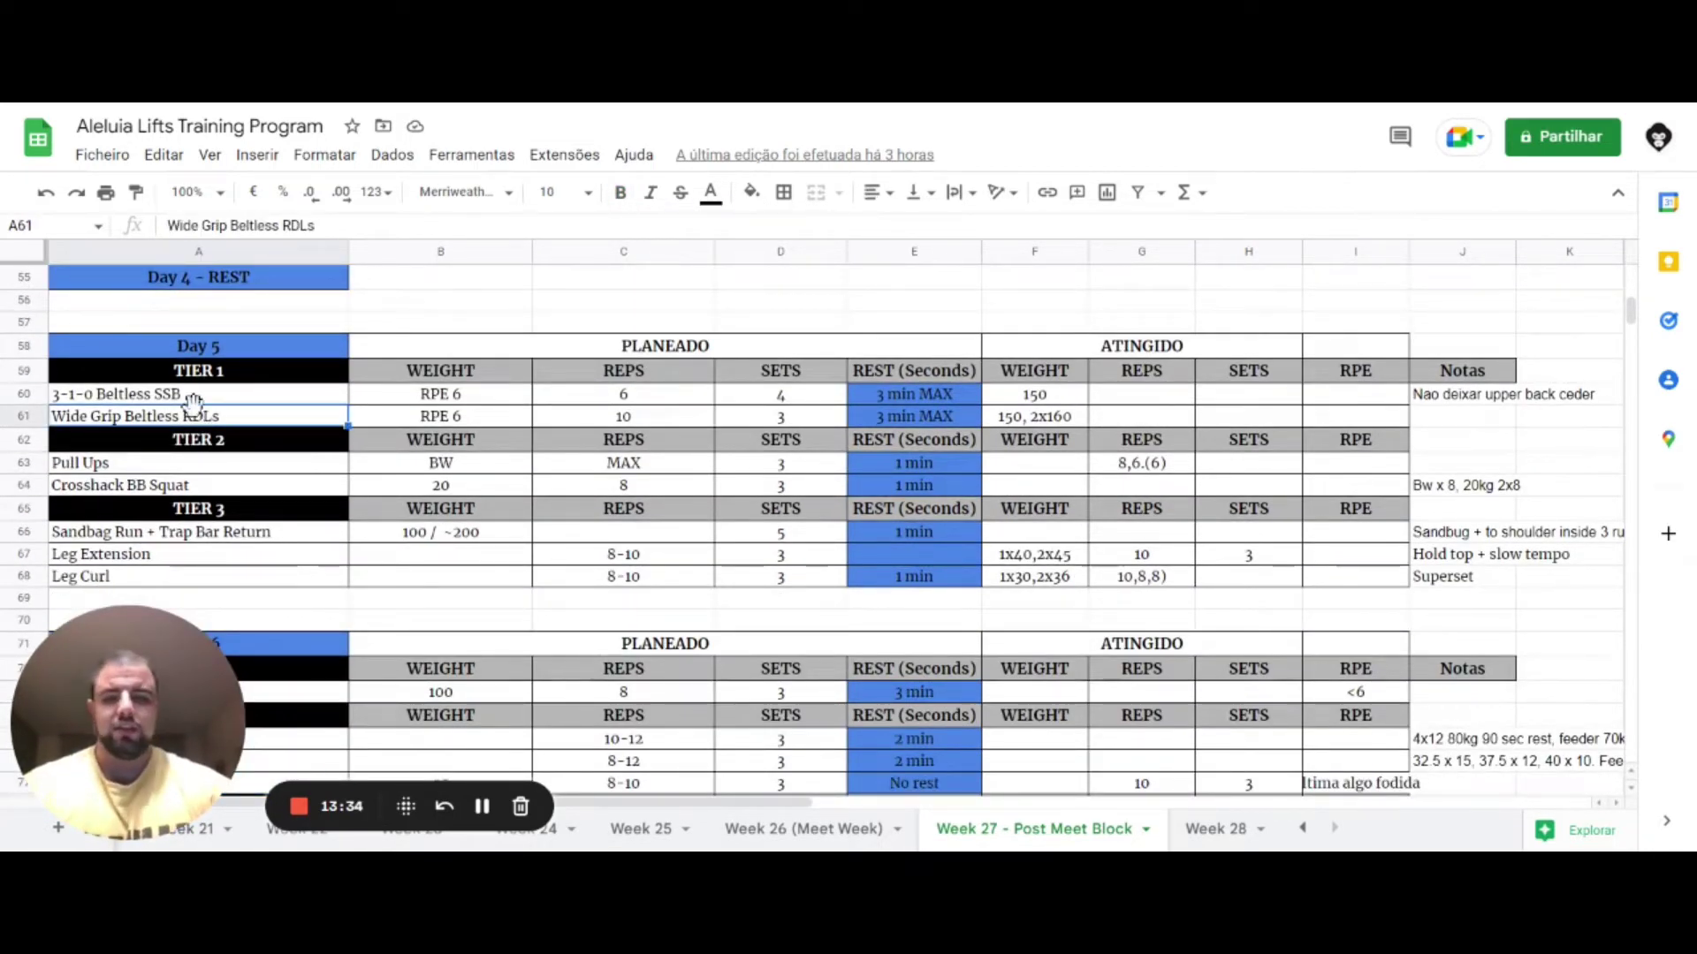
pyautogui.click(191, 395)
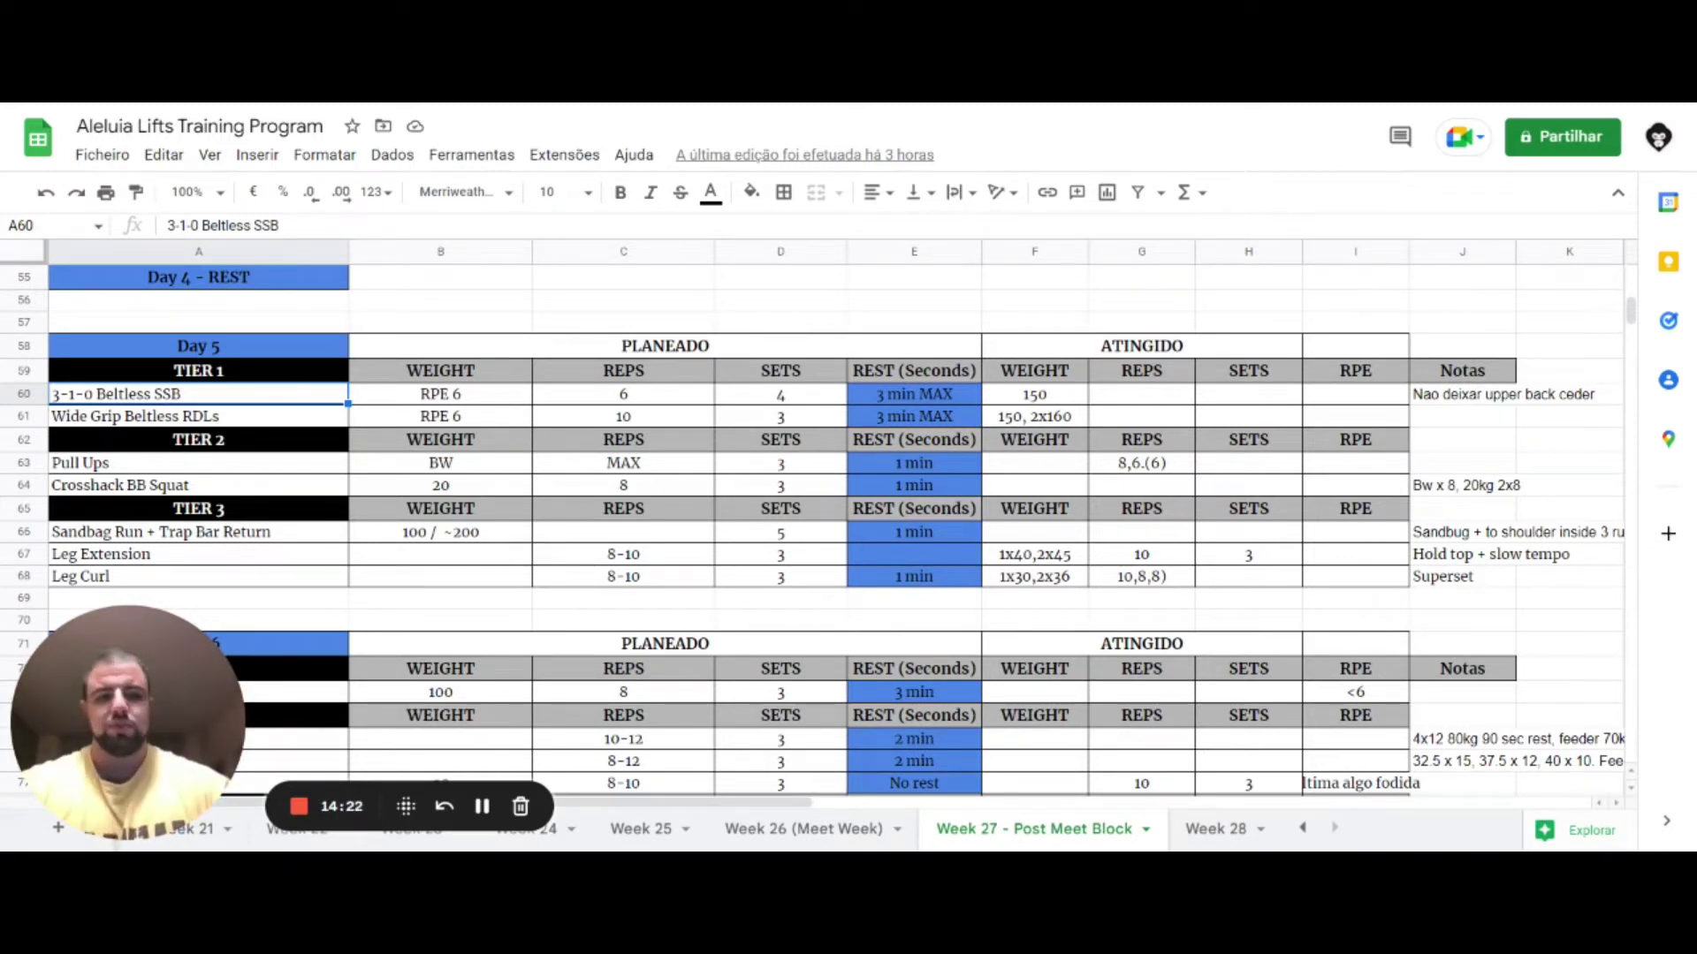
pyautogui.click(198, 415)
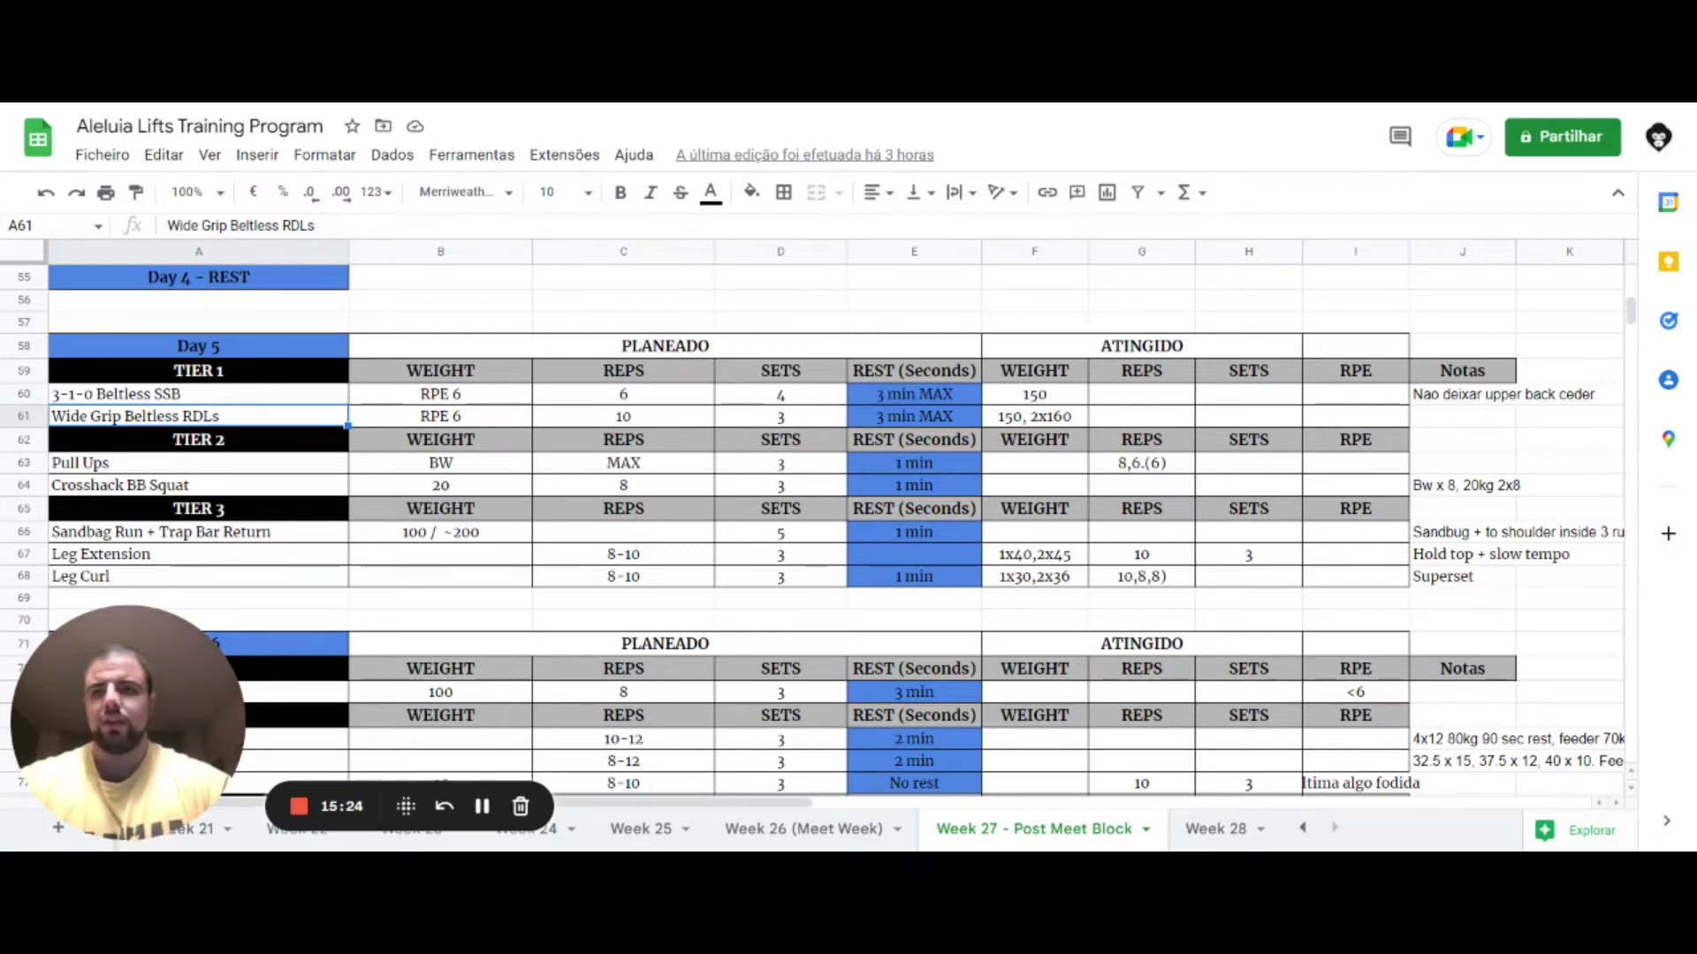
# Review Day 5's Tier 2 exercises, checking the planned weight for Pull Ups and moving on to Crosshack BB Squat
pyautogui.click(243, 467)
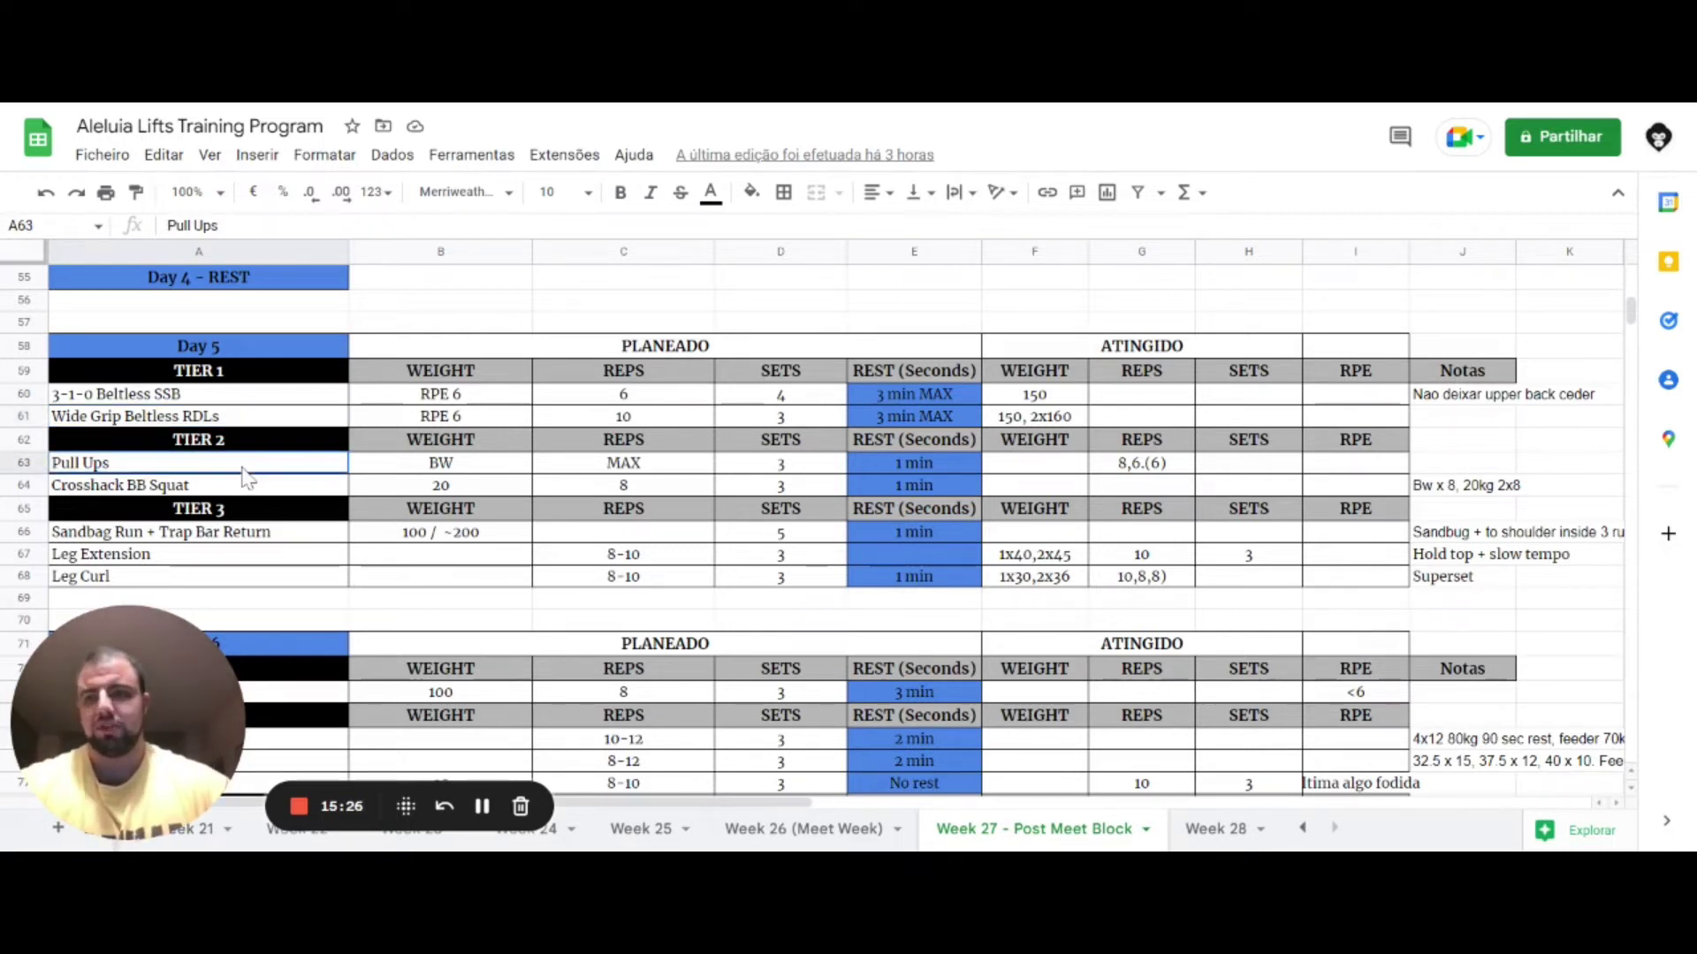
pyautogui.press('Right')
pyautogui.press('Right')
pyautogui.press('Right')
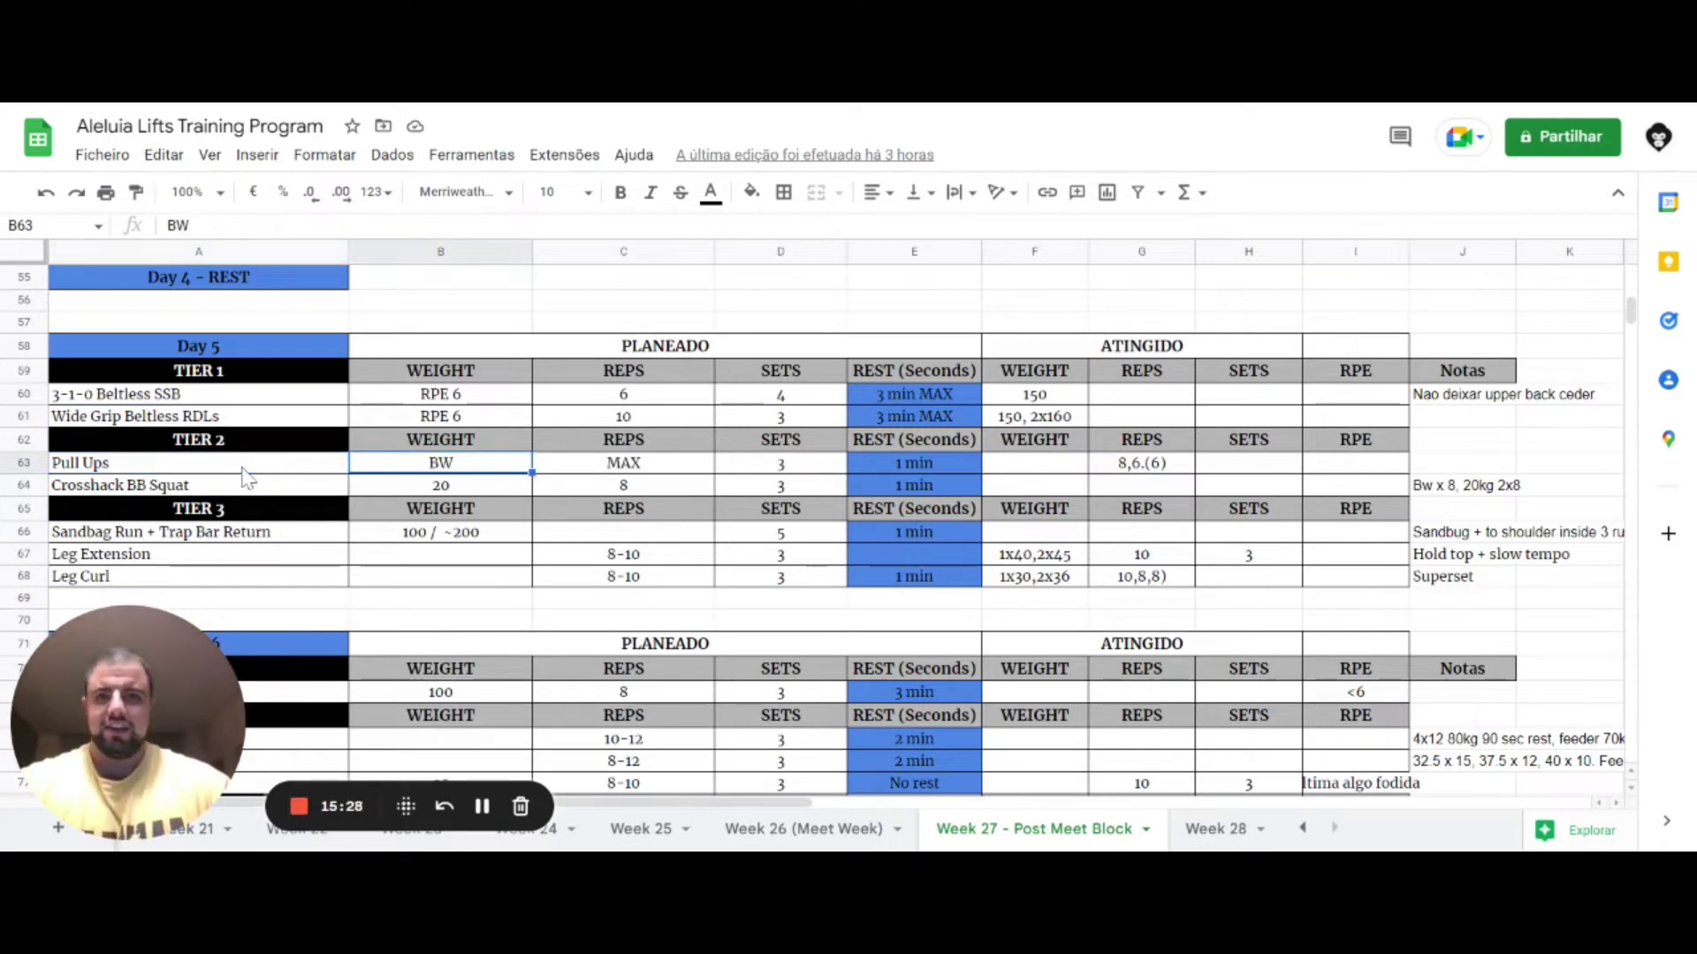
pyautogui.press('Left')
pyautogui.press('Left')
pyautogui.press('Left')
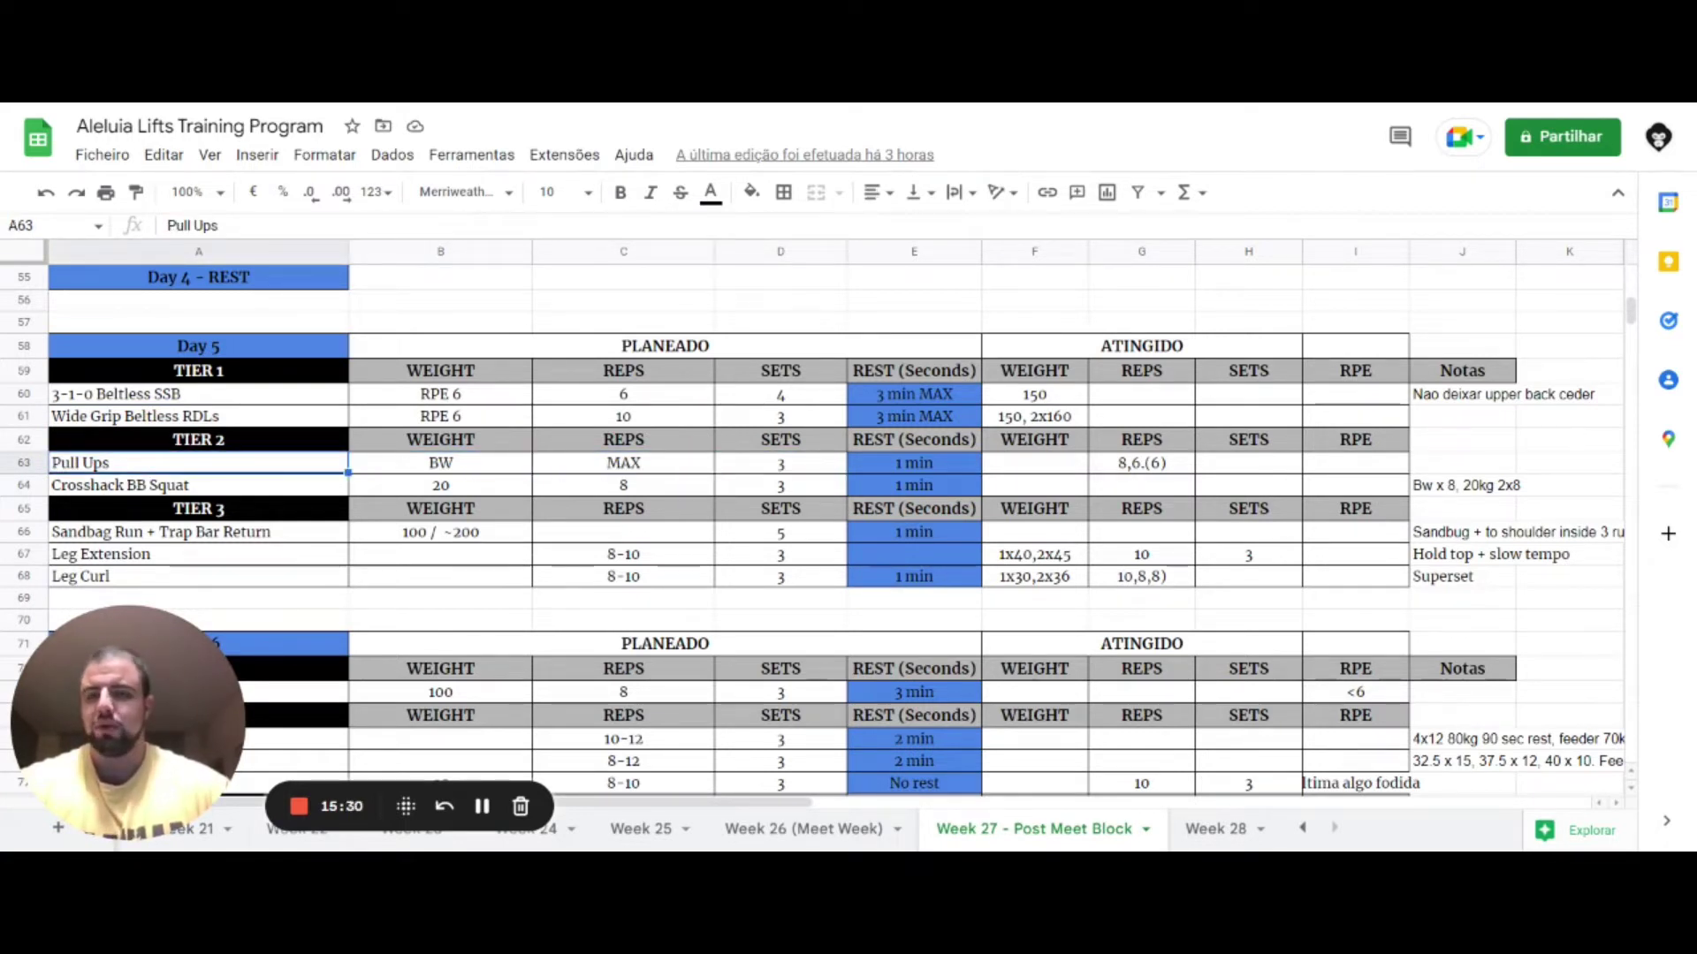
pyautogui.click(198, 485)
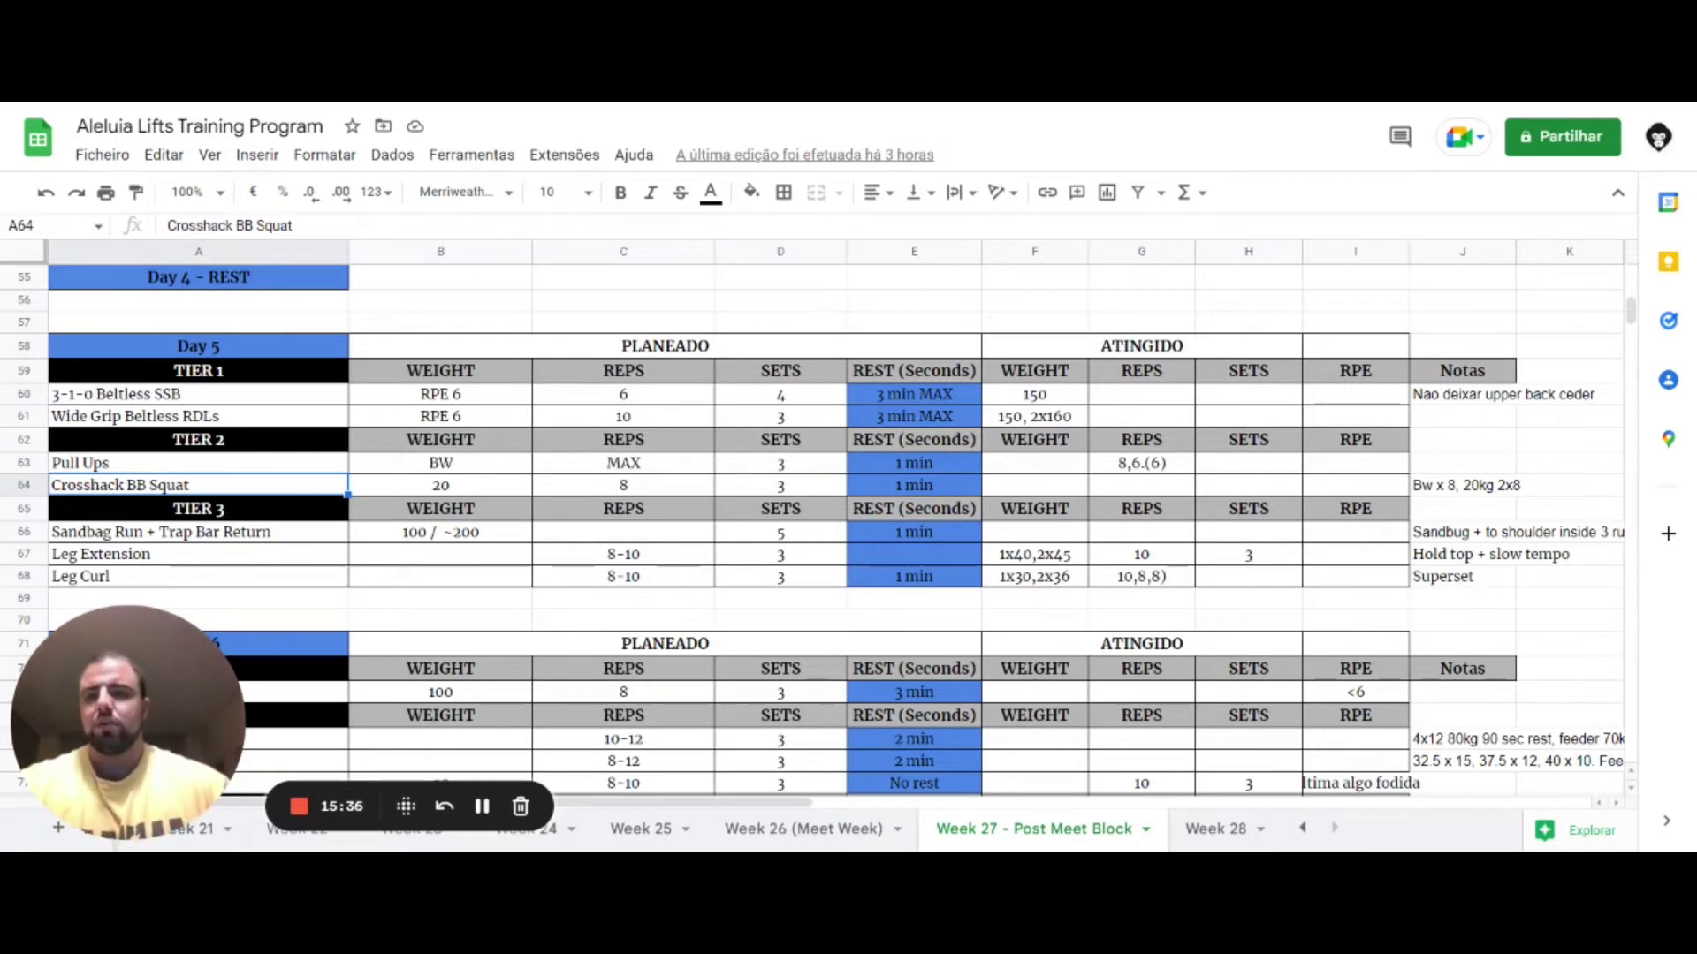
# Go through Day 5's Tier 3 exercises: Sandbag Run + Trap Bar Return, Leg Extension and Leg Curl
pyautogui.click(198, 531)
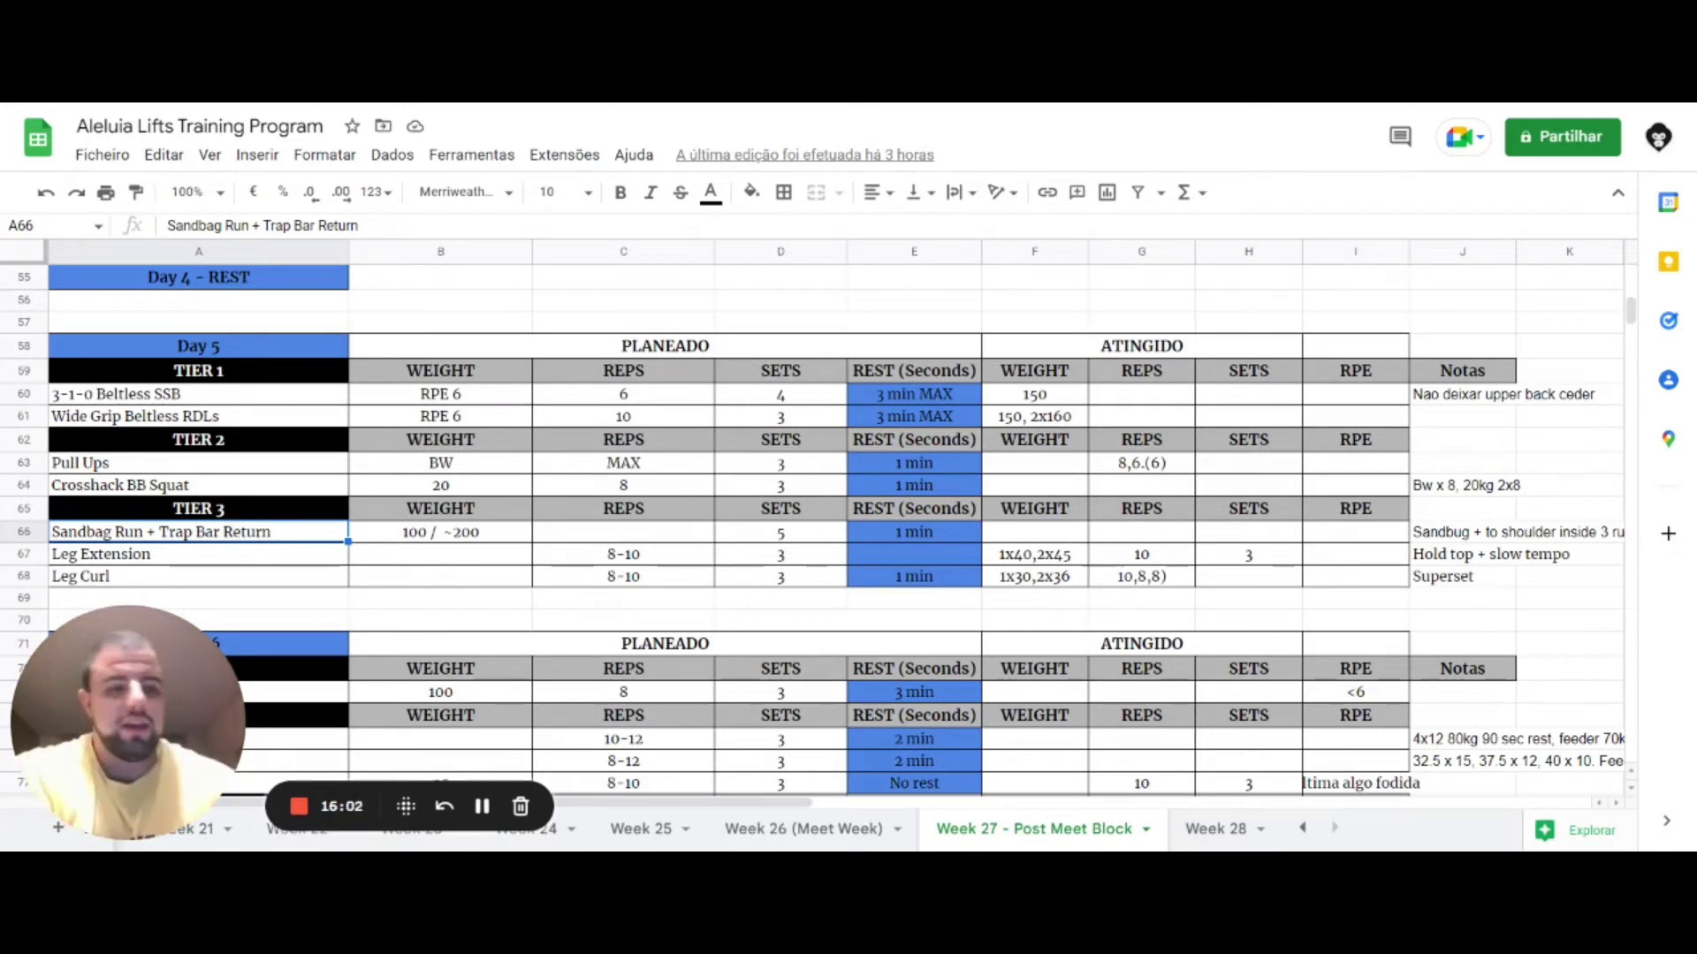
pyautogui.click(199, 554)
pyautogui.click(199, 577)
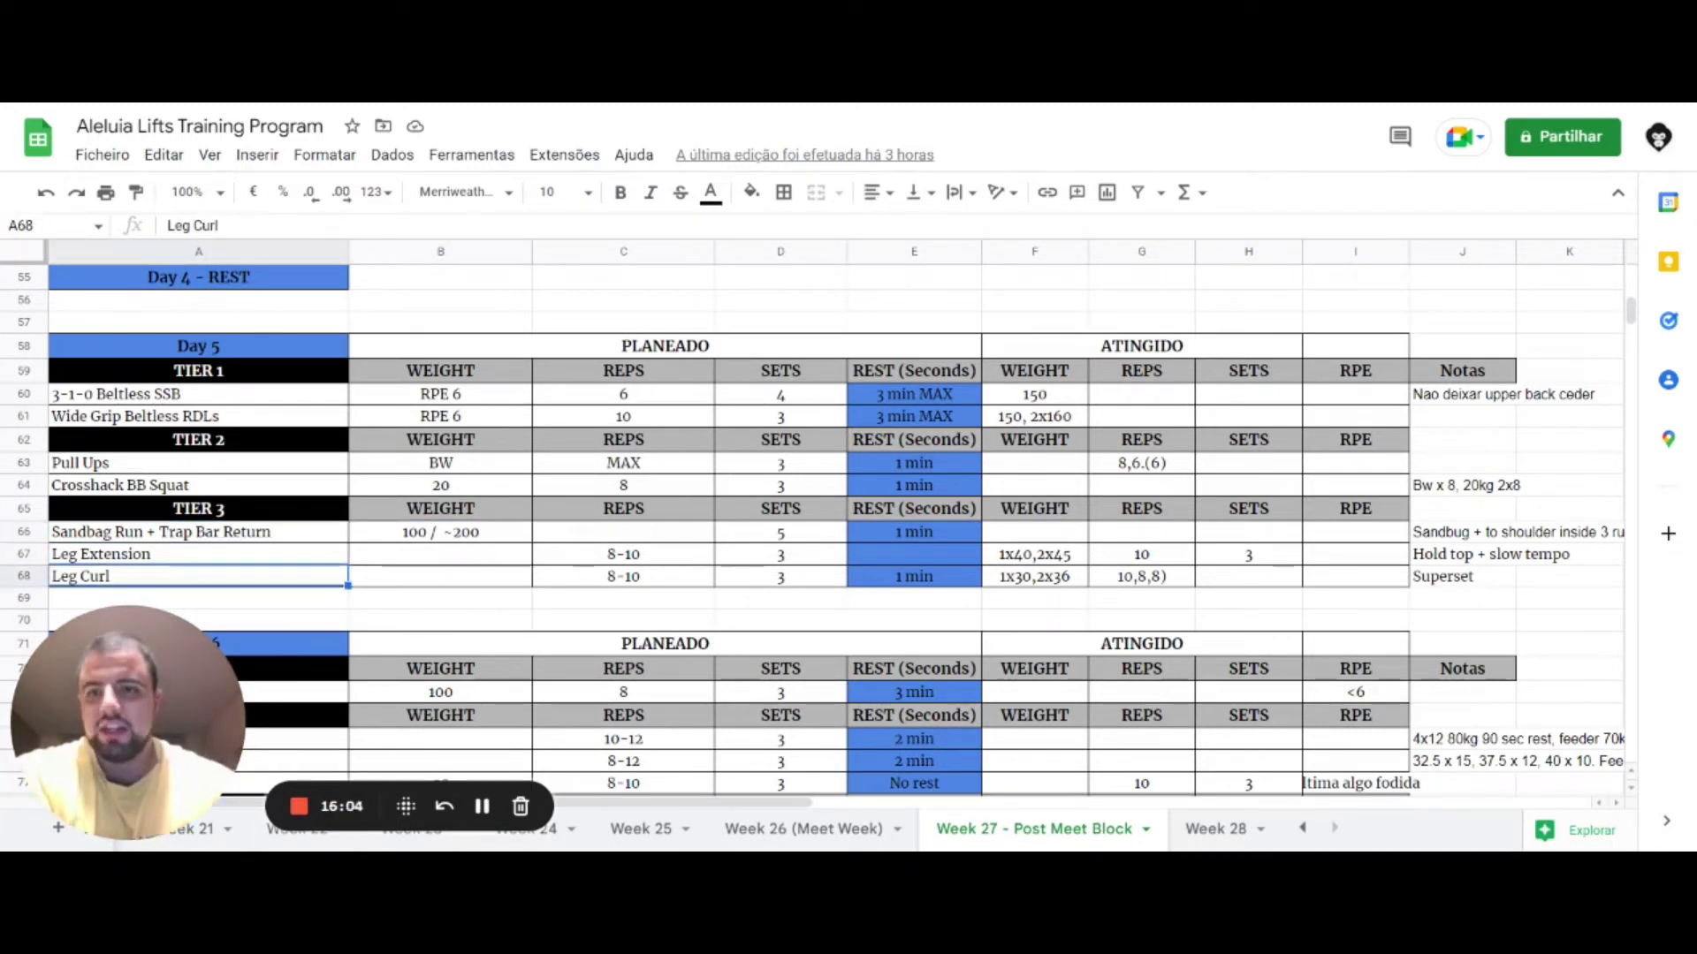
# Move on to the Day 6 block and go down through it to the empty rows below its table
pyautogui.click(198, 739)
pyautogui.click(199, 761)
pyautogui.click(199, 783)
pyautogui.press('Down')
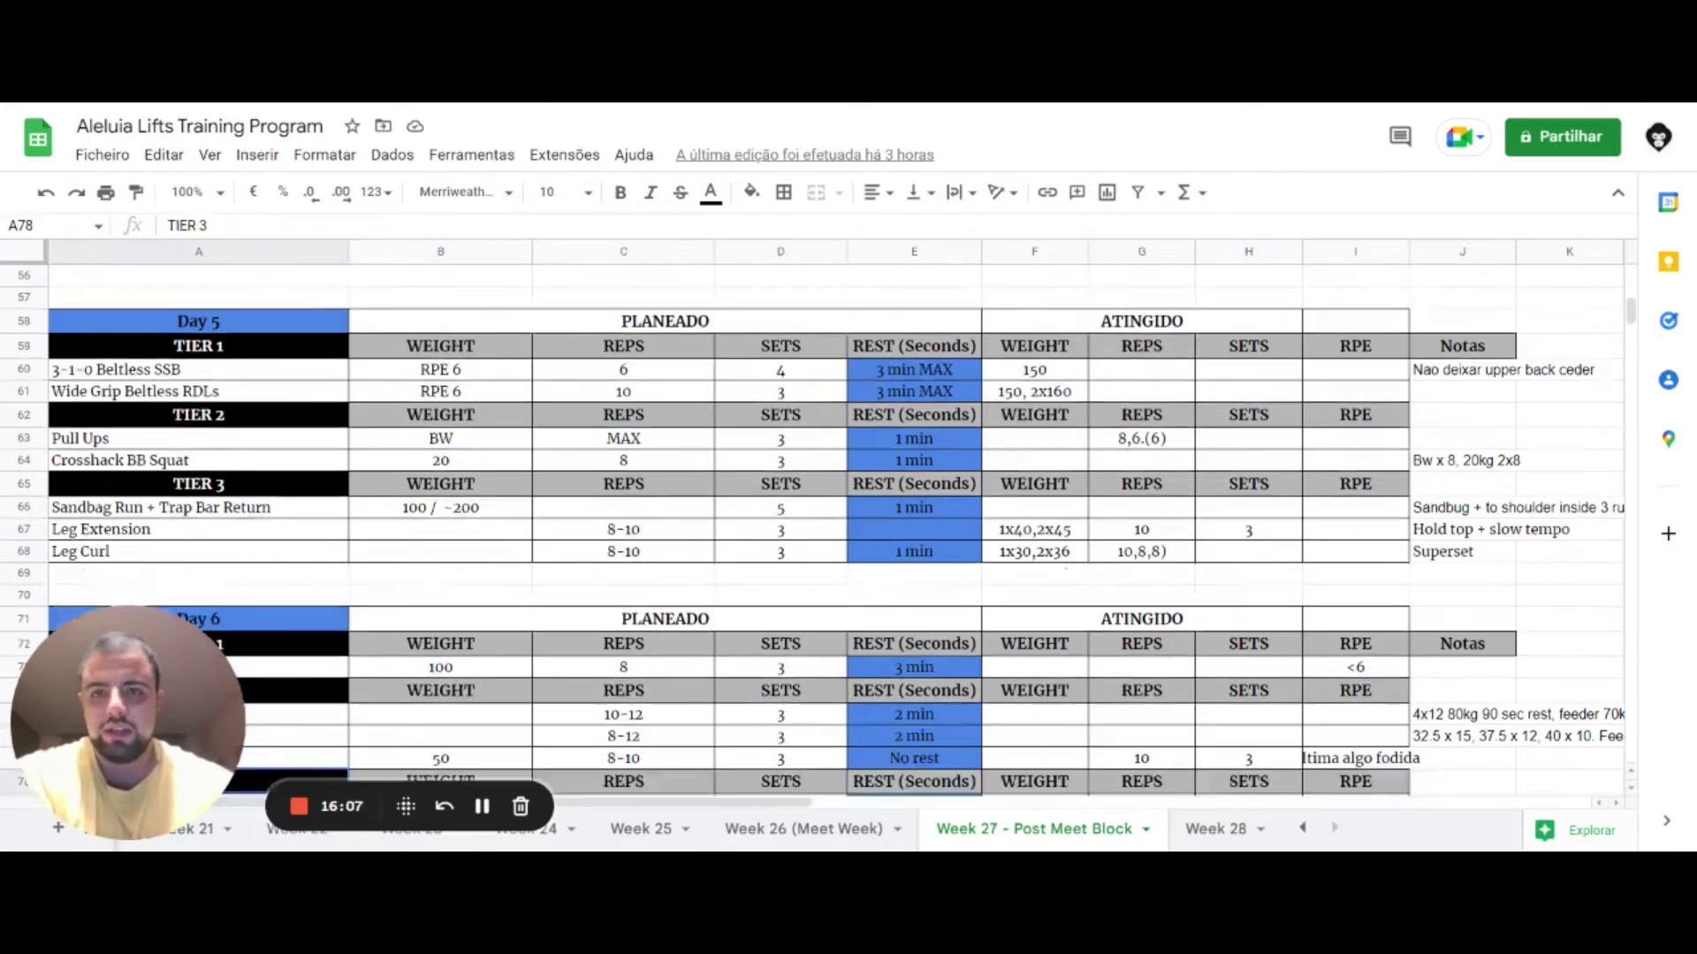
pyautogui.press('Down')
pyautogui.press('Down')
pyautogui.press('Down')
pyautogui.press('Down')
pyautogui.press('Down')
pyautogui.press('Down')
pyautogui.press('Down')
pyautogui.press('Down')
pyautogui.press('Down')
pyautogui.press('Down')
pyautogui.press('Down')
pyautogui.press('Down')
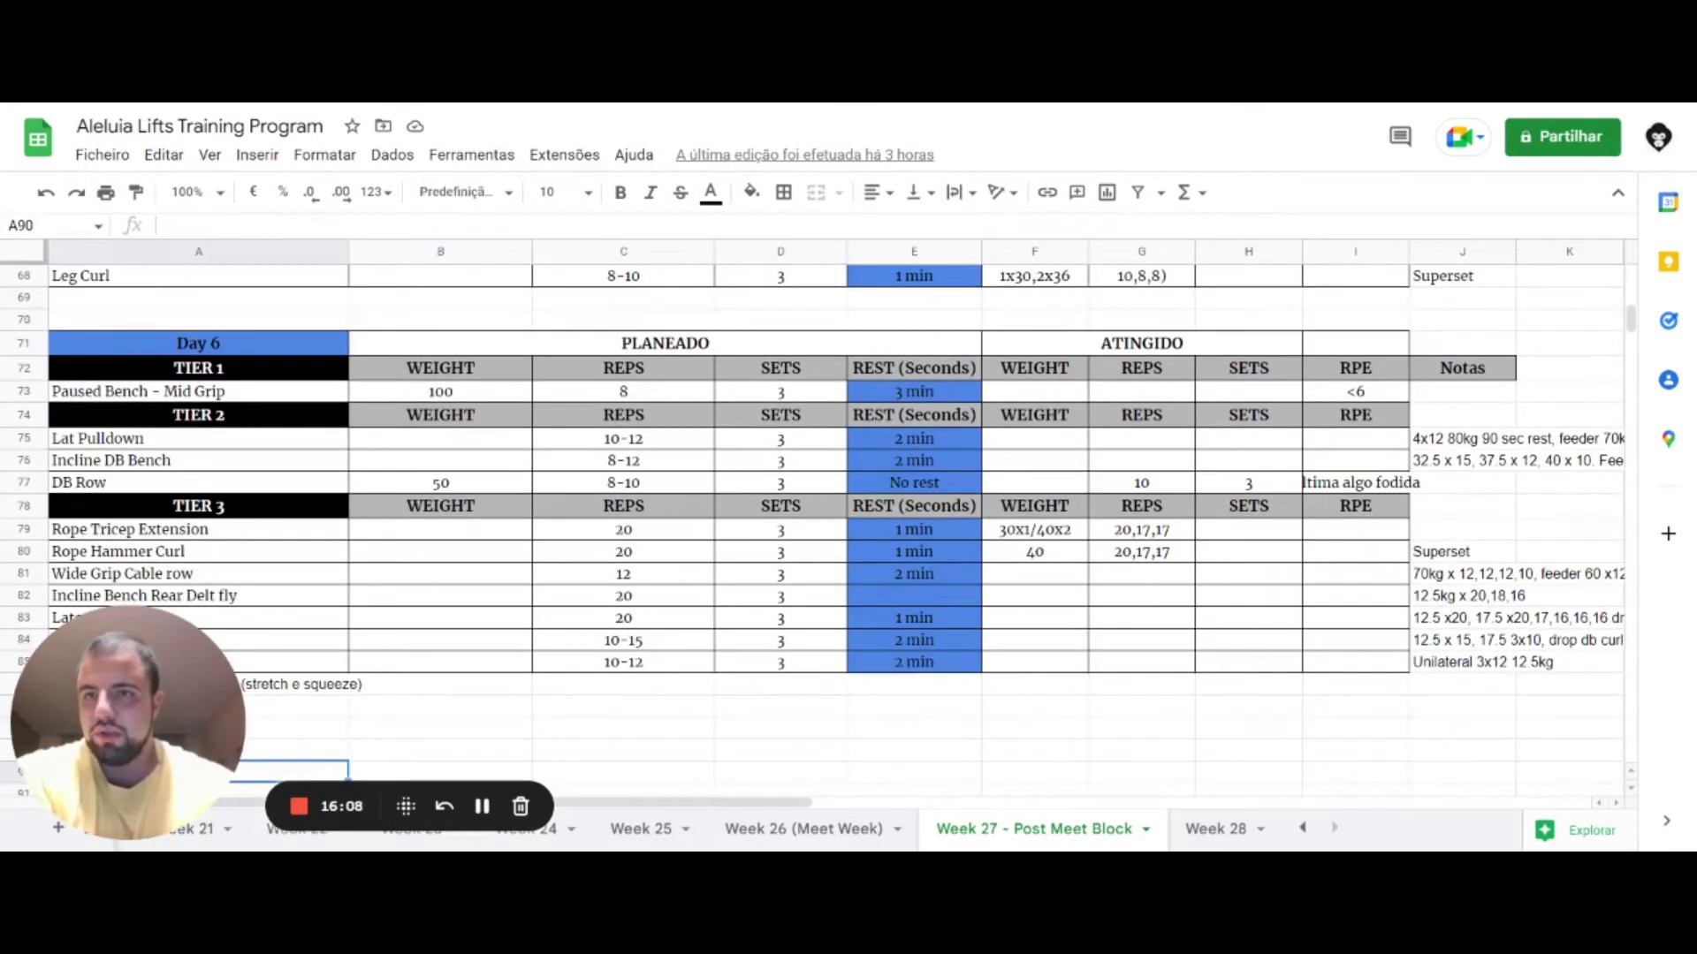
# Go back up through Day 6's exercises to its Tier 1 lift, Paused Bench - Mid Grip
pyautogui.press('Up')
pyautogui.press('Up')
pyautogui.press('Up')
pyautogui.press('Up')
pyautogui.press('Up')
pyautogui.press('Up')
pyautogui.press('Up')
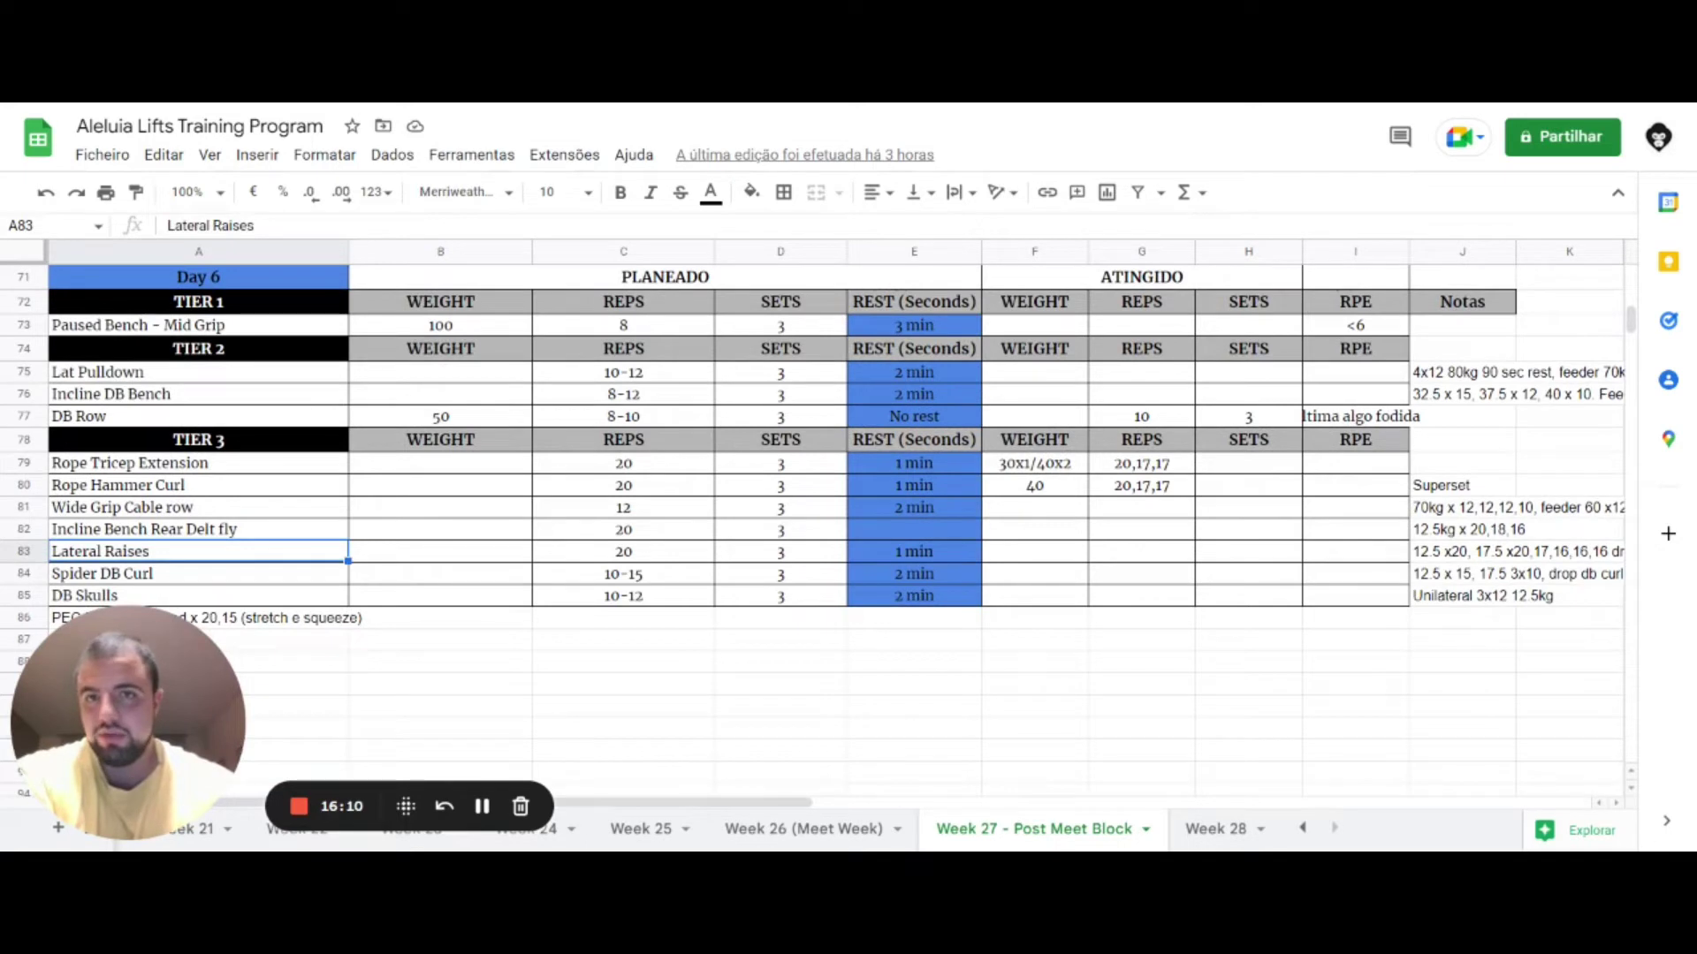
pyautogui.press('Up')
pyautogui.press('Up')
pyautogui.press('Up')
pyautogui.press('Up')
pyautogui.press('Up')
pyautogui.press('Up')
pyautogui.press('Up')
pyautogui.press('Up')
pyautogui.press('Up')
pyautogui.press('Up')
pyautogui.press('Down')
pyautogui.press('Up')
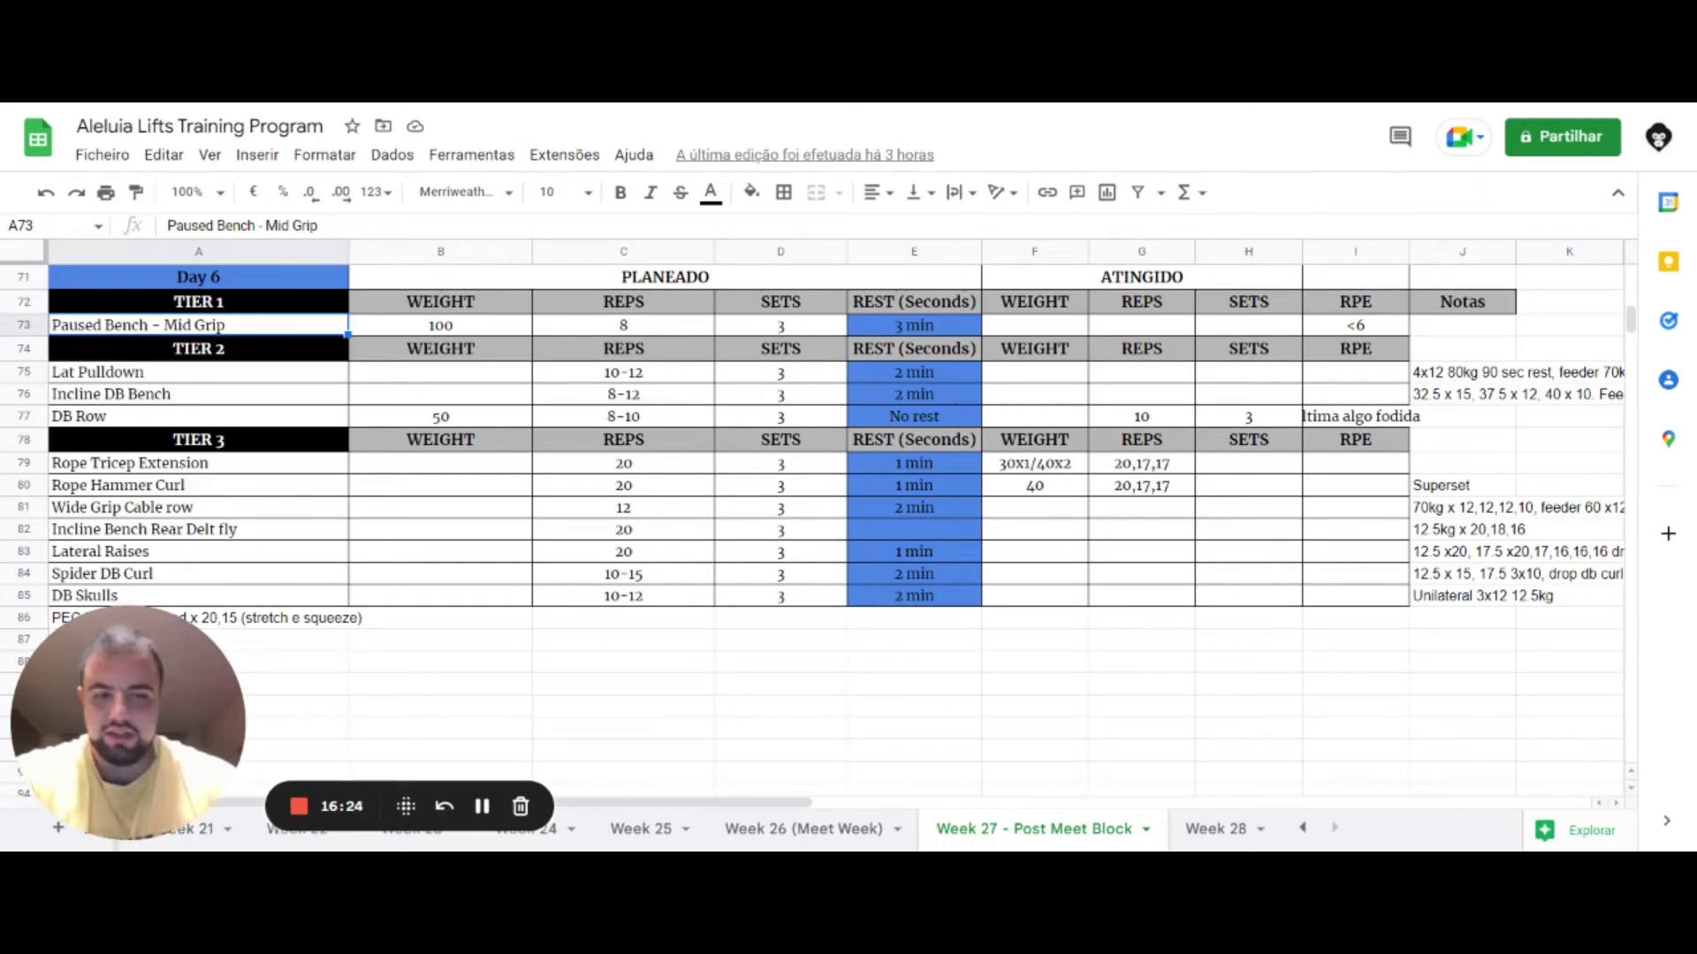
# Go through Day 6's Tier 2 exercises to DB Row and check that row across to its RPE entry
pyautogui.press('Down')
pyautogui.press('Down')
pyautogui.press('Down')
pyautogui.press('Down')
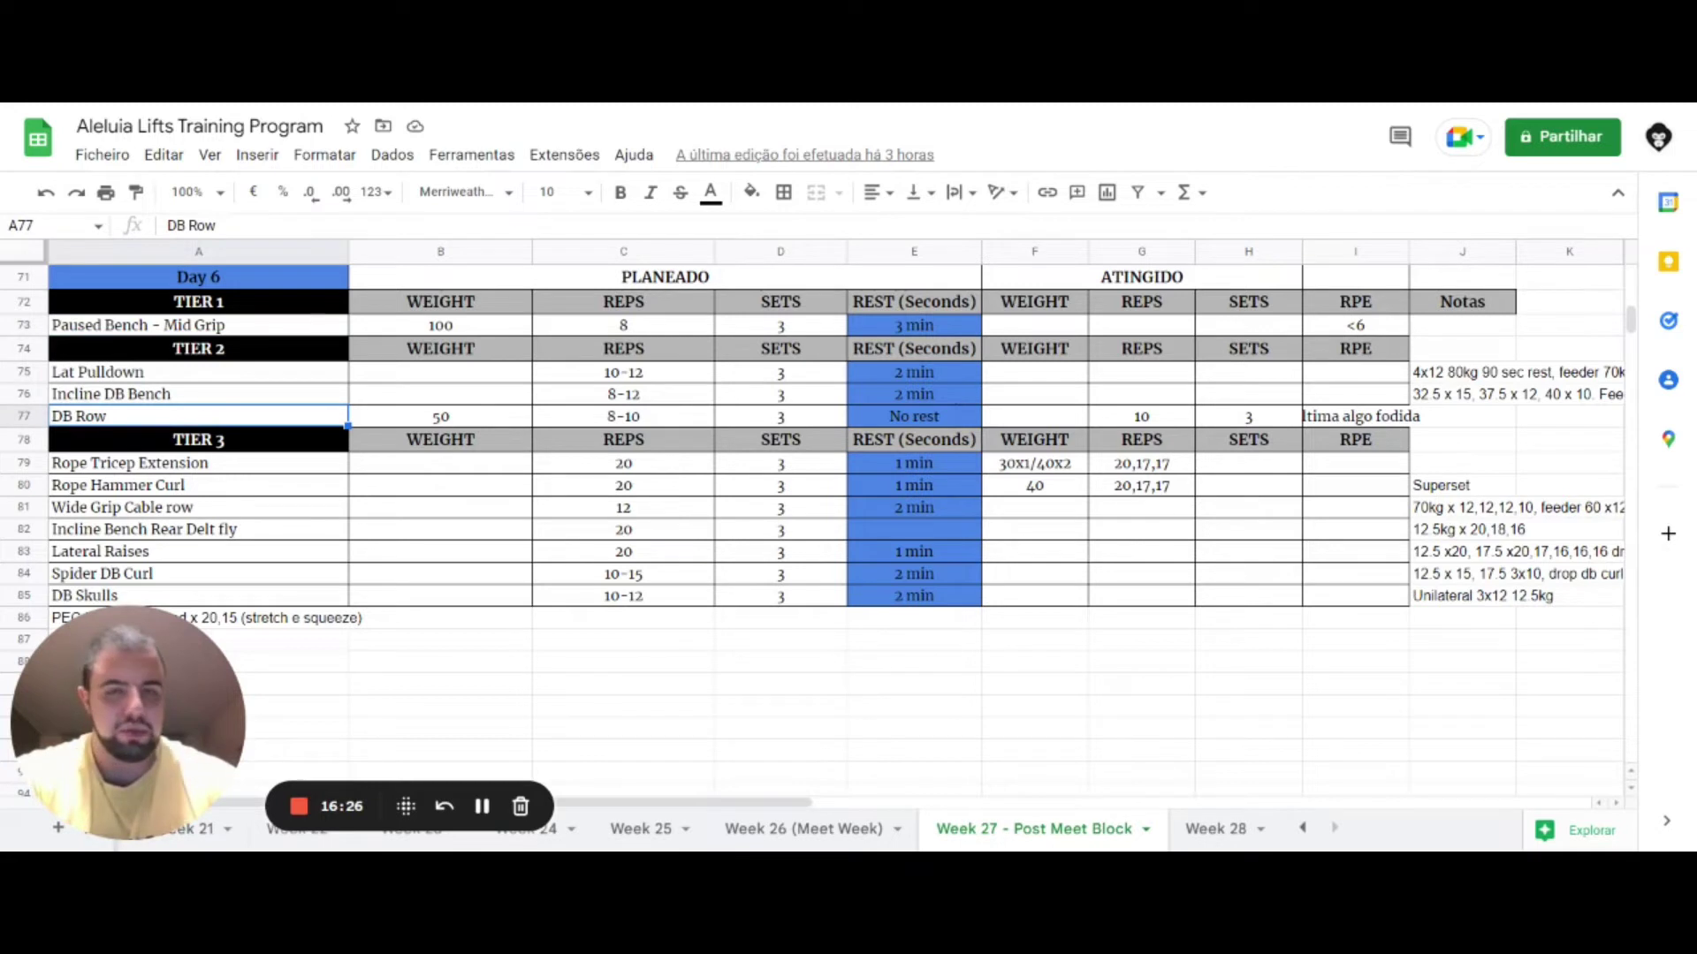
pyautogui.press('Right')
pyautogui.press('Right')
pyautogui.press('Right')
pyautogui.press('Right')
pyautogui.press('Right')
pyautogui.press('Right')
pyautogui.press('Right')
pyautogui.press('Right')
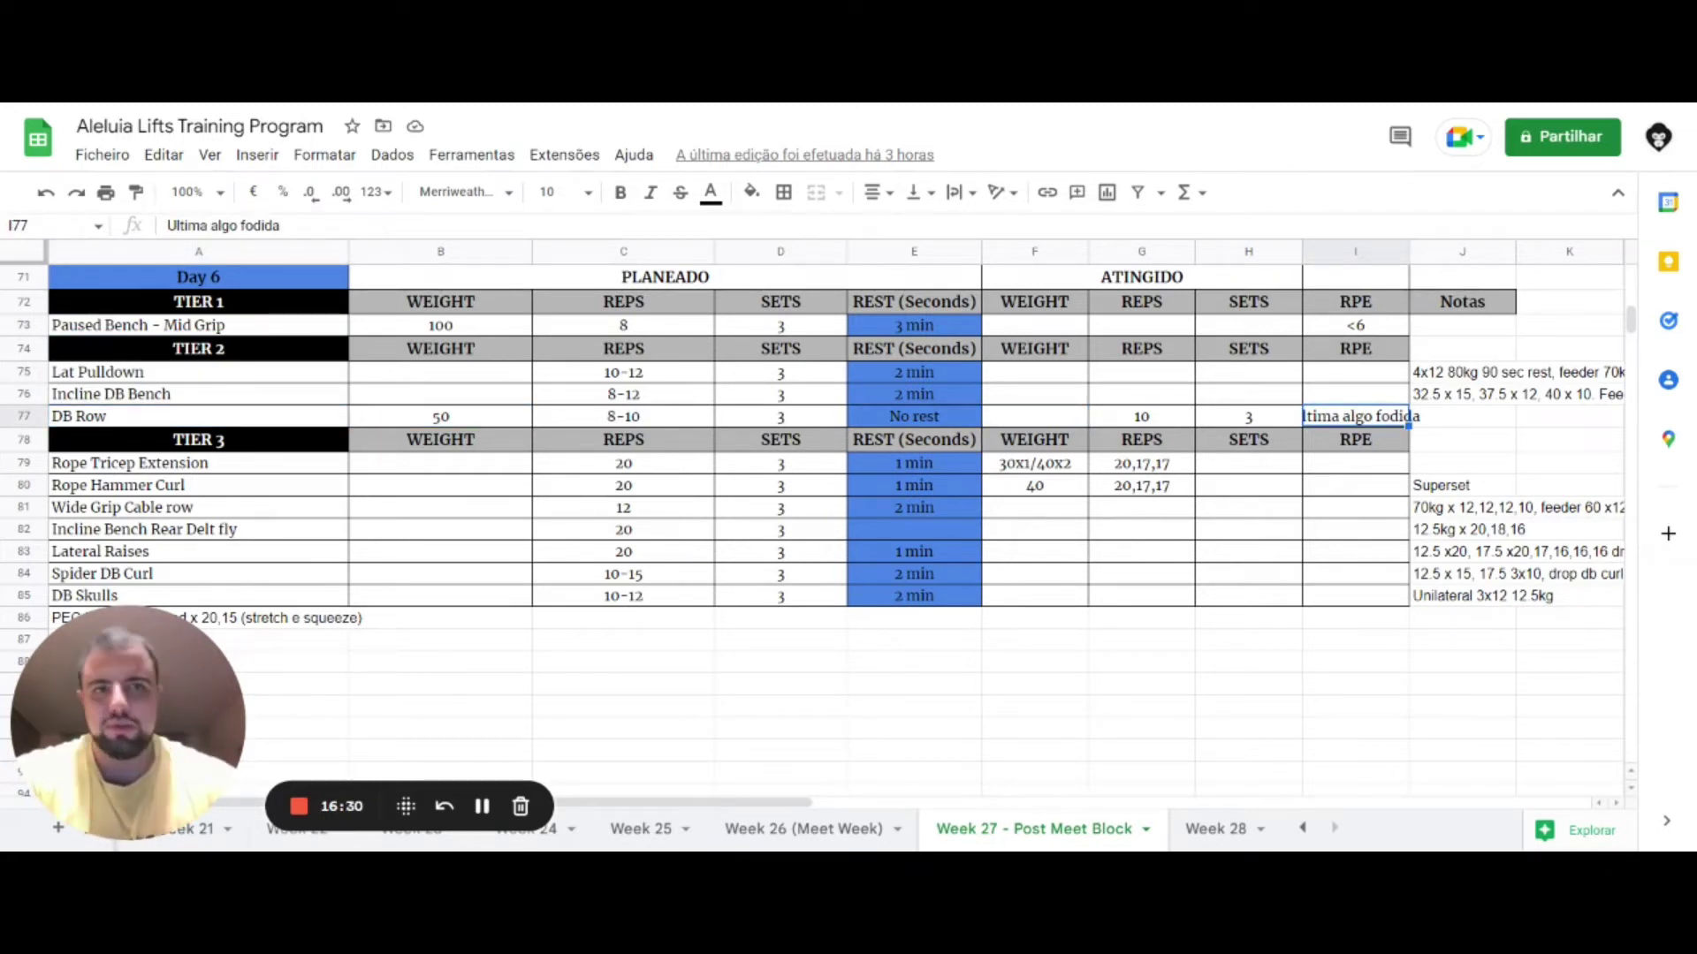
# Go back along the DB Row entries, from the achieved reps to the planned weight
pyautogui.press('Left')
pyautogui.press('Left')
pyautogui.press('Left')
pyautogui.press('Left')
pyautogui.press('Left')
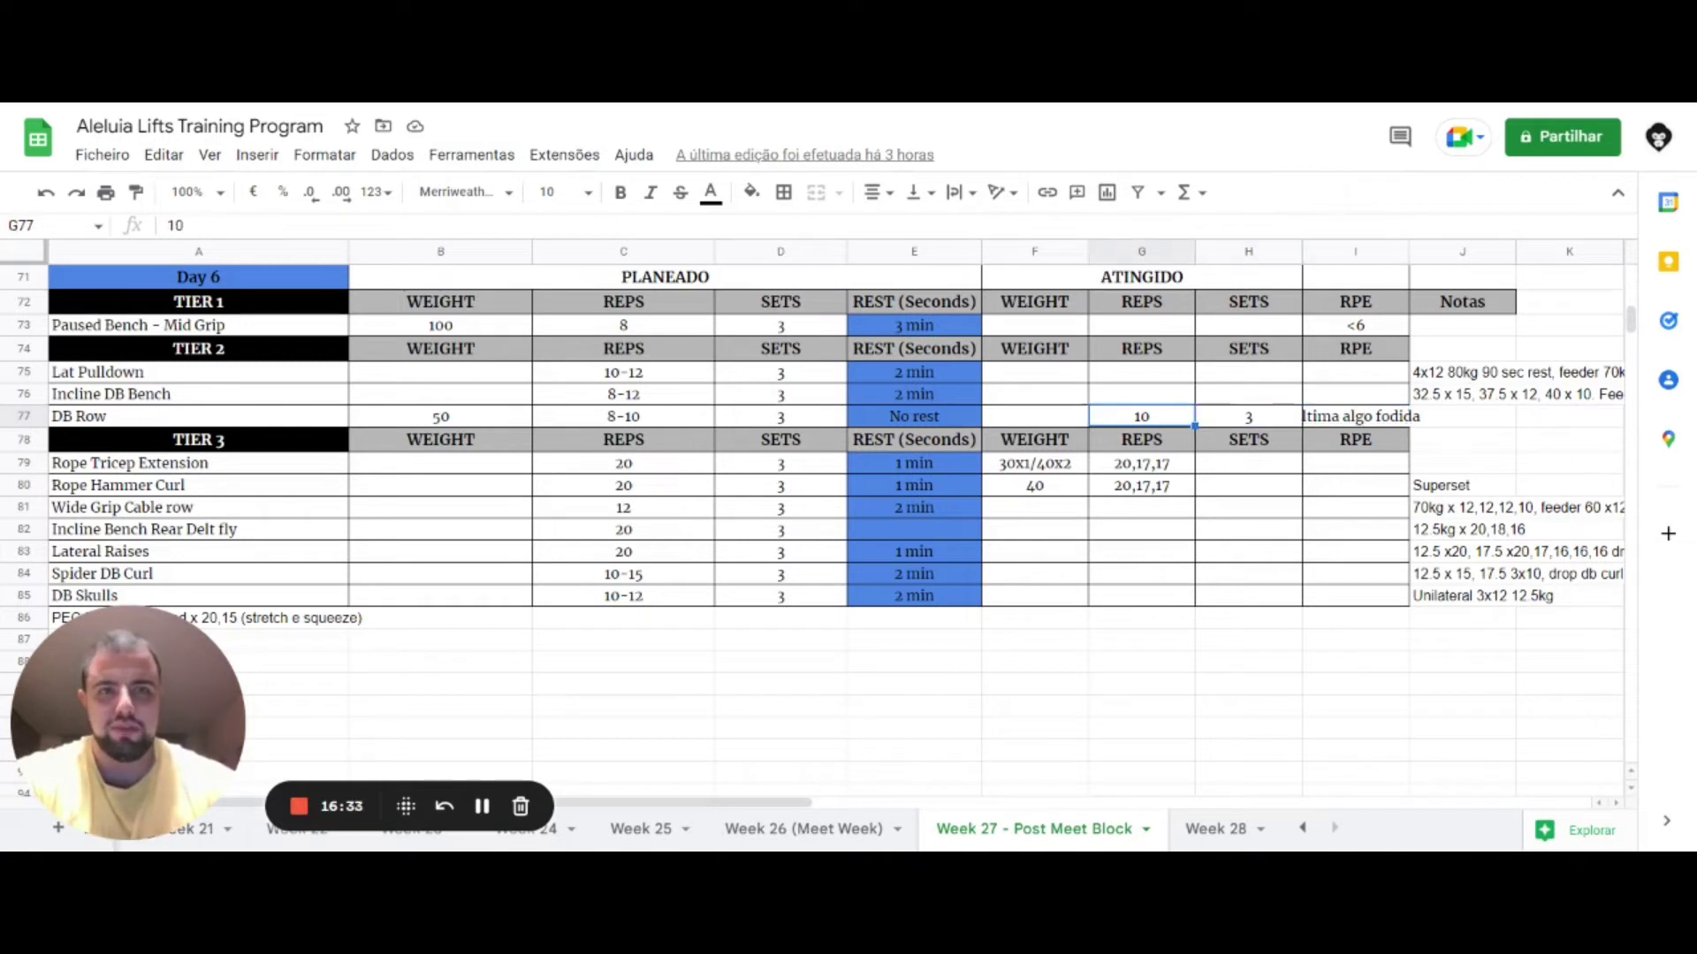
pyautogui.press('Left')
pyautogui.press('Left')
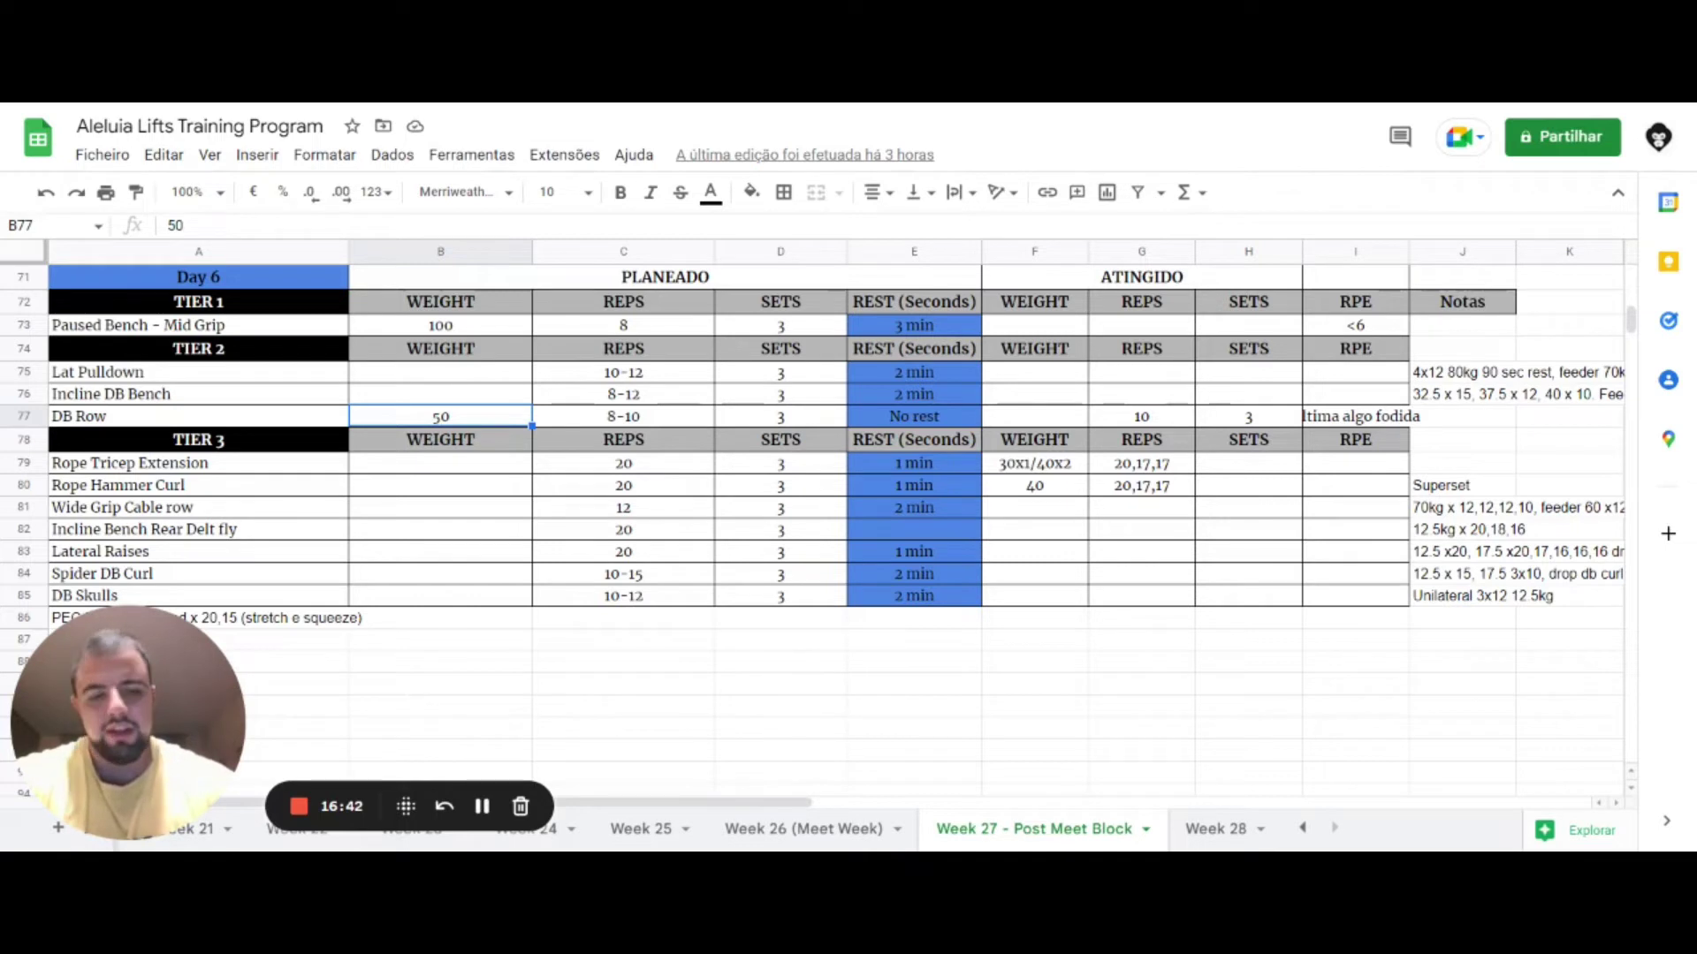
# Review Day 6's Tier 3 exercises from Rope Tricep Extension through DB Skulls and the extra entry below the table
pyautogui.click(440, 439)
pyautogui.click(440, 463)
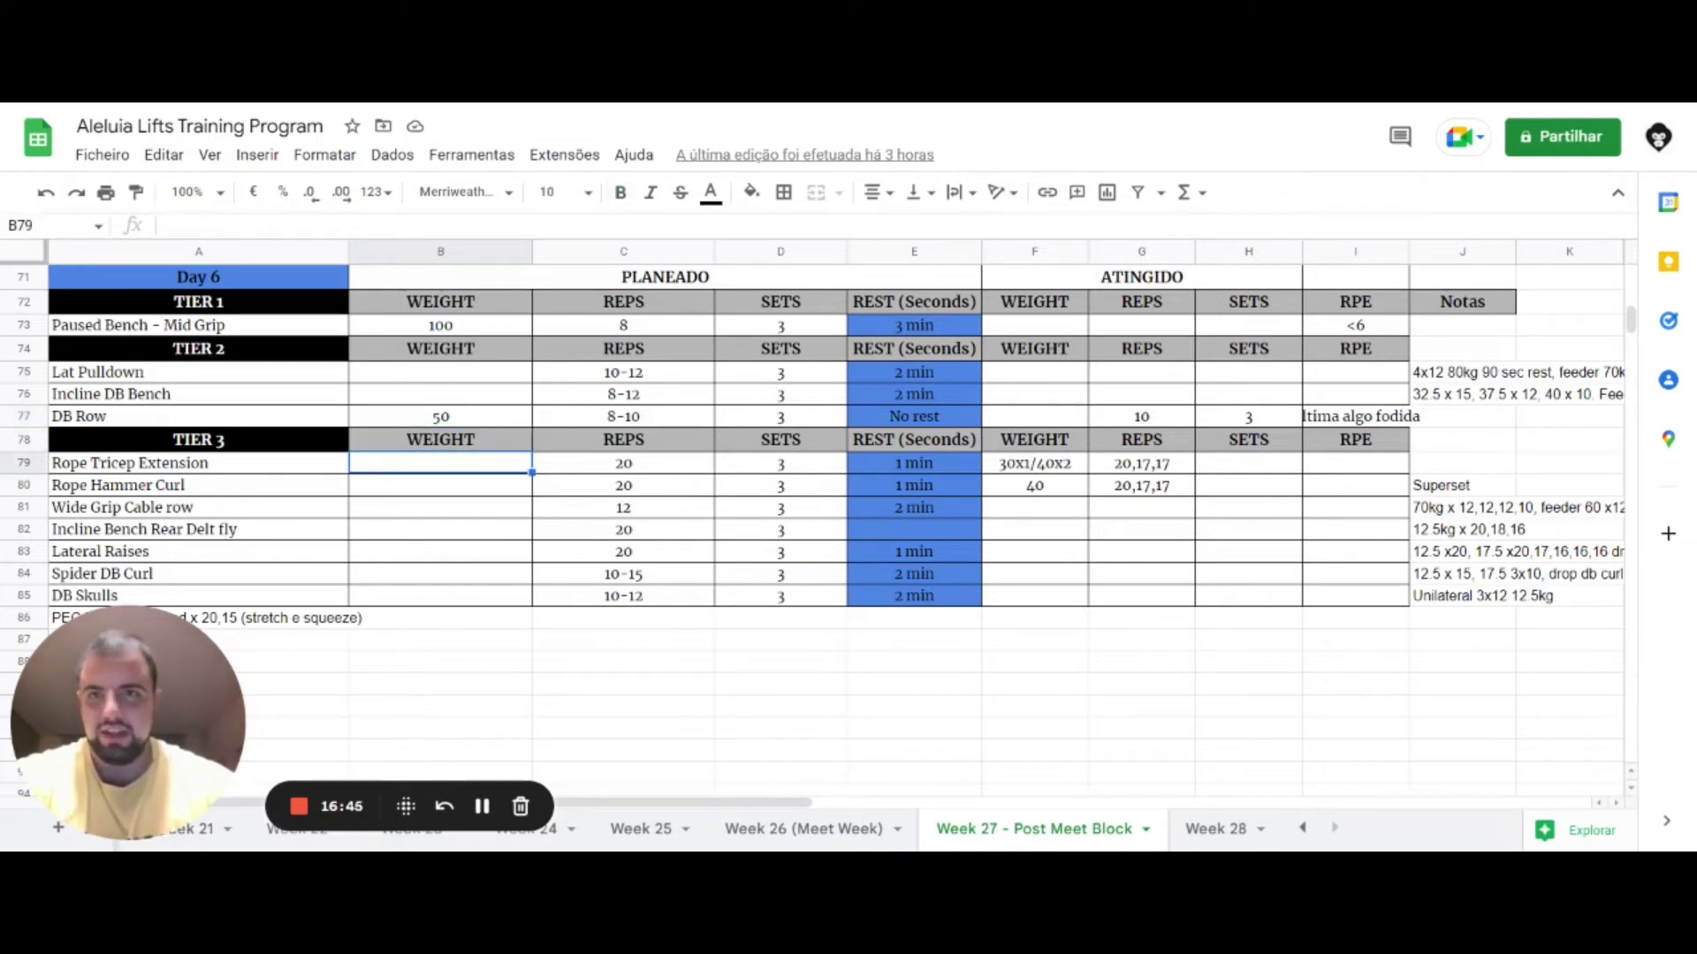
pyautogui.press('Left')
pyautogui.press('Down')
pyautogui.press('Down')
pyautogui.press('Down')
pyautogui.press('Down')
pyautogui.press('Down')
pyautogui.press('Down')
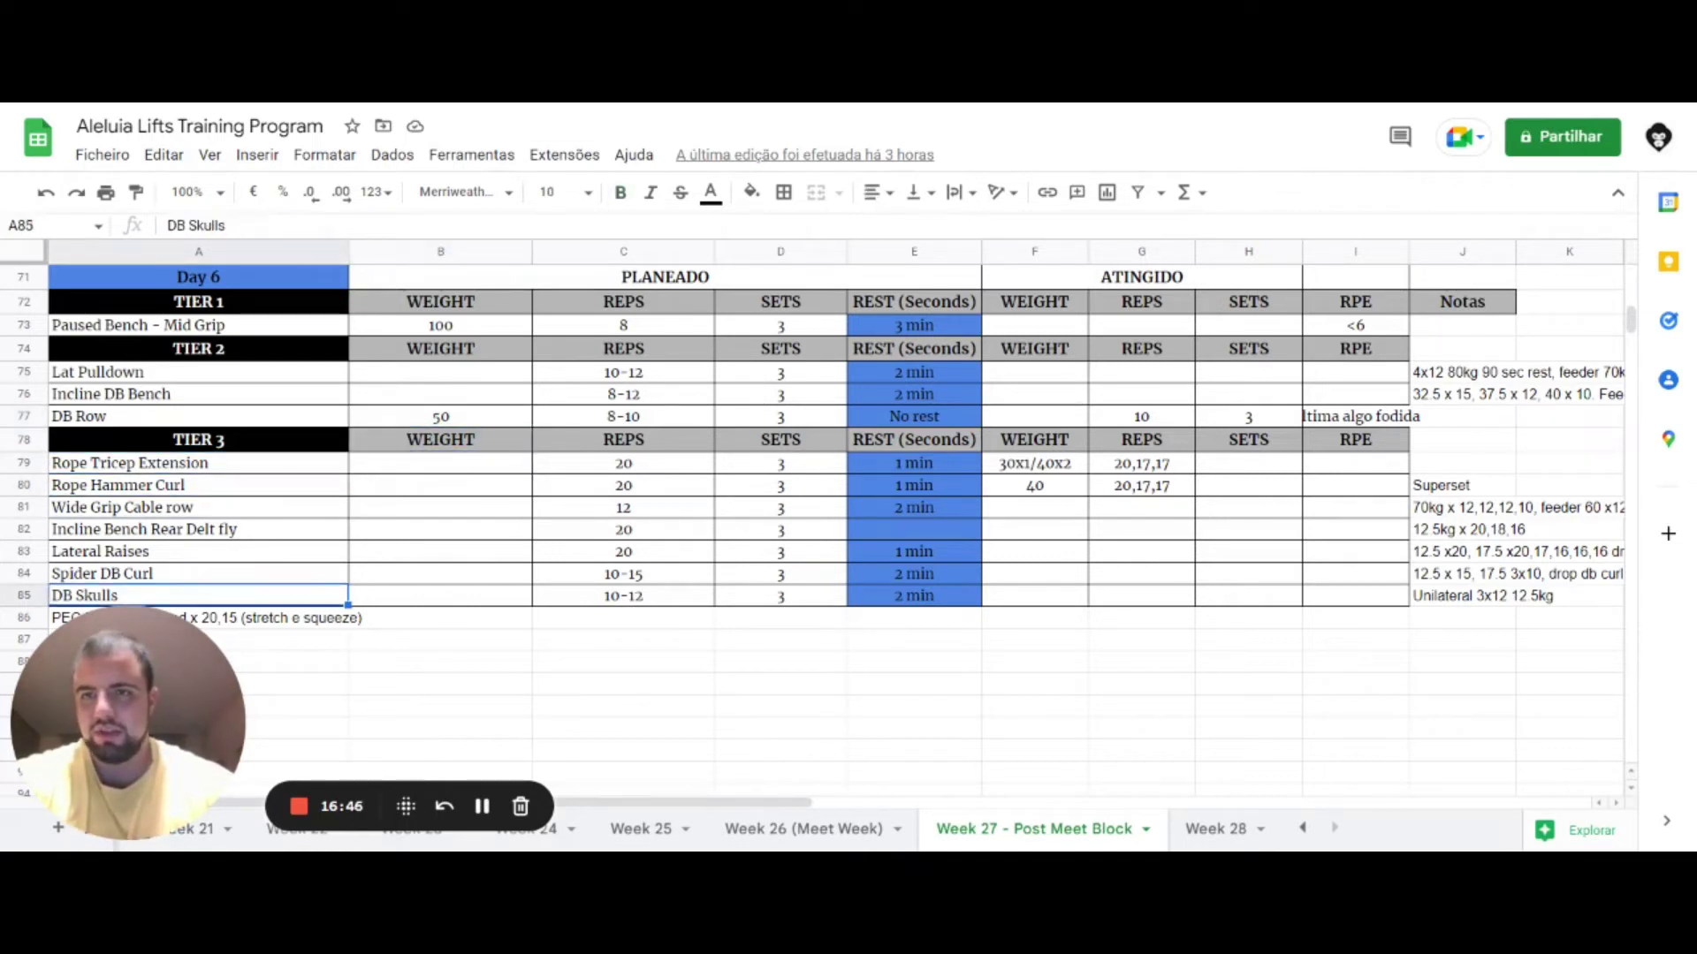
pyautogui.press('Down')
pyautogui.press('Down')
pyautogui.press('Down')
pyautogui.press('Down')
pyautogui.press('Down')
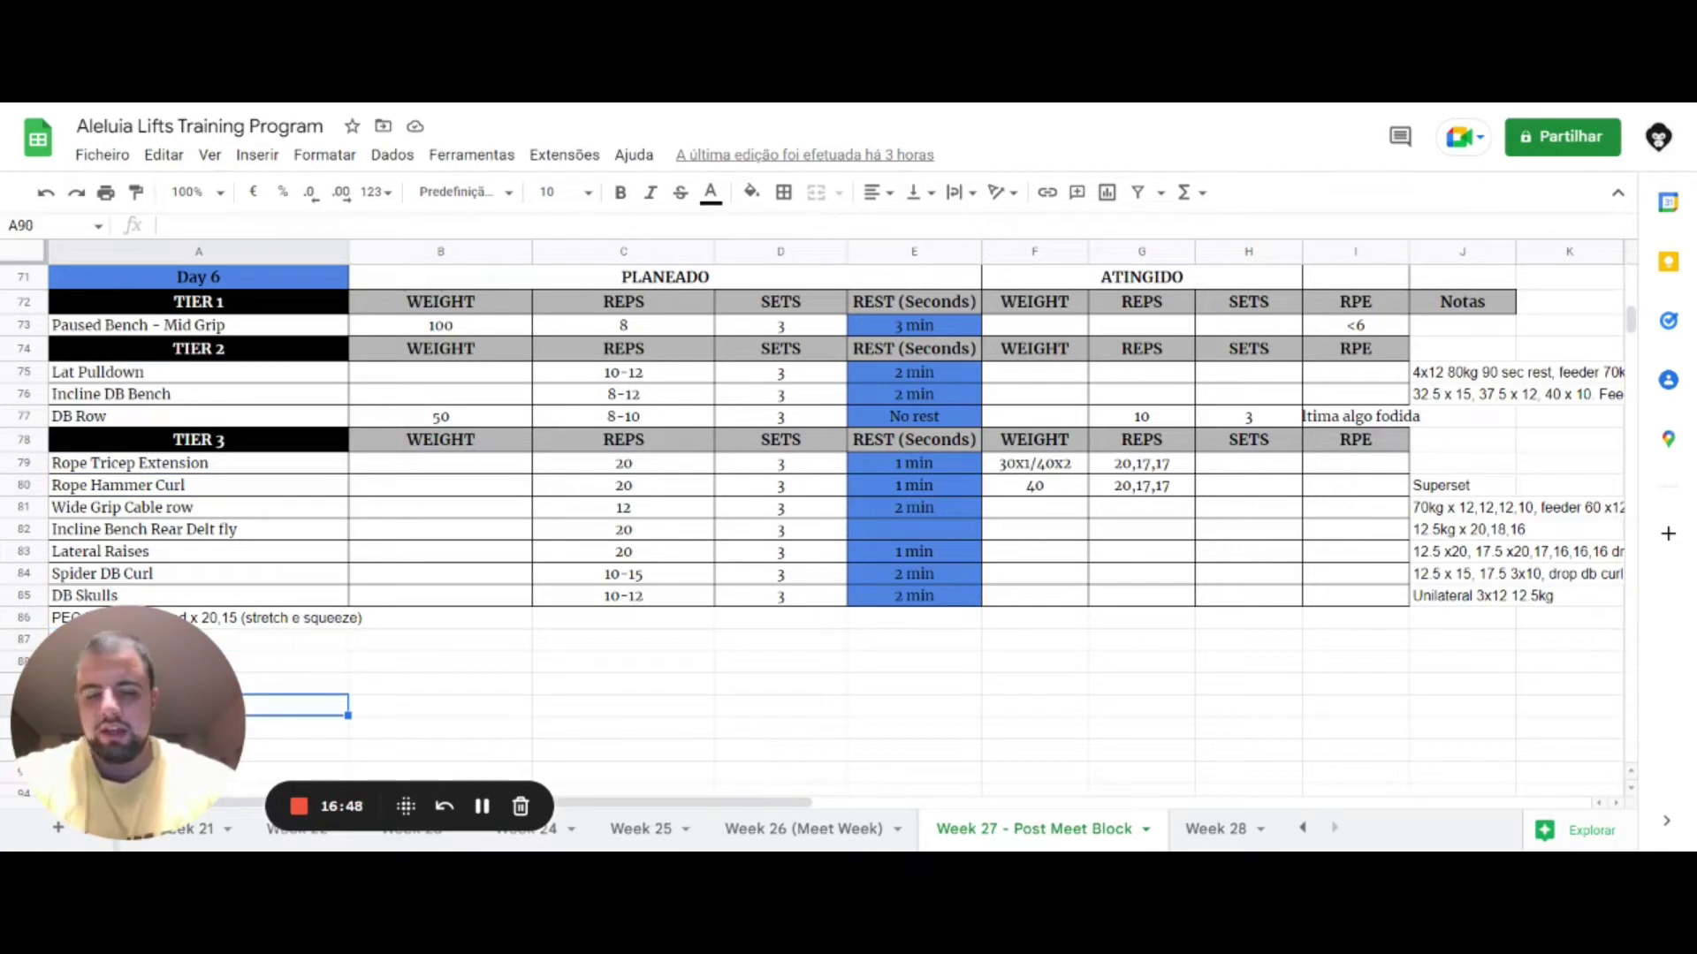
# Return to Incline Bench Rear Delt fly in Day 6's Tier 3 list
pyautogui.press('Up')
pyautogui.press('Up')
pyautogui.press('Up')
pyautogui.press('Up')
pyautogui.click(198, 529)
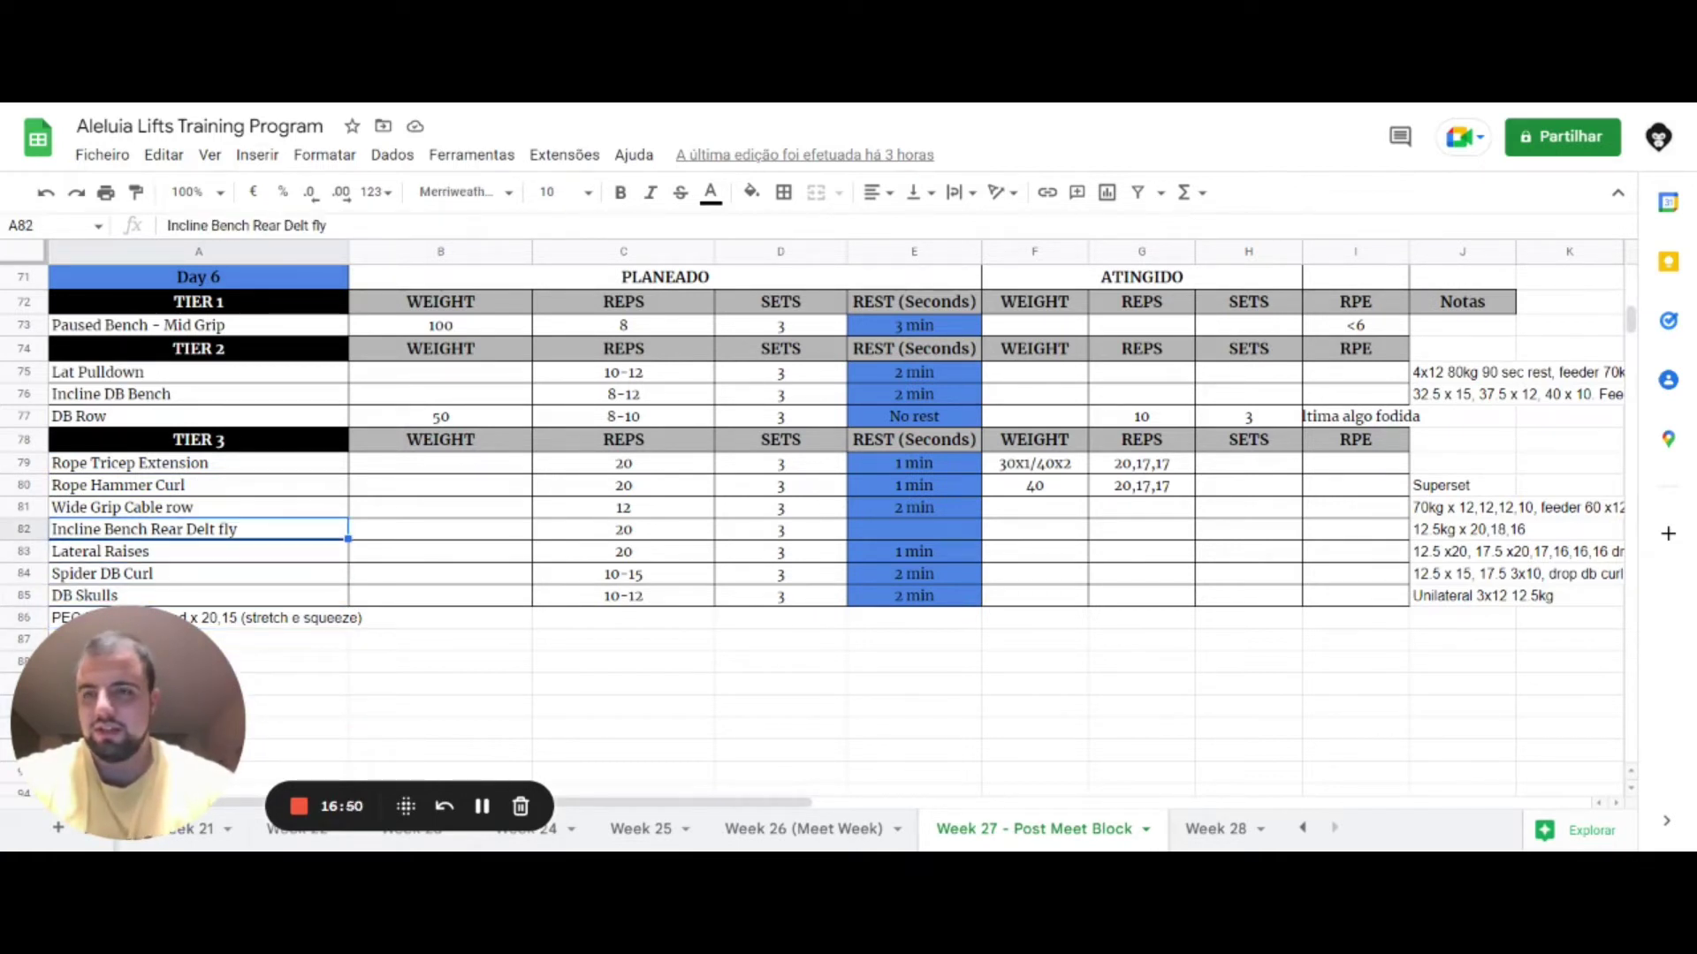